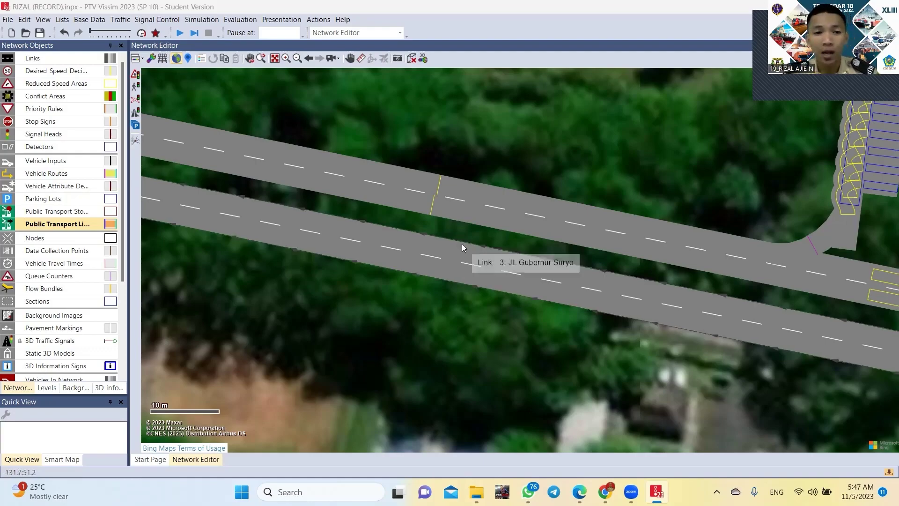
- Draw a public transport stop about 14 m long on lane 2 of the JL Gubernur Suryo link
{"action": "left_click", "coordinate": [78, 212]}
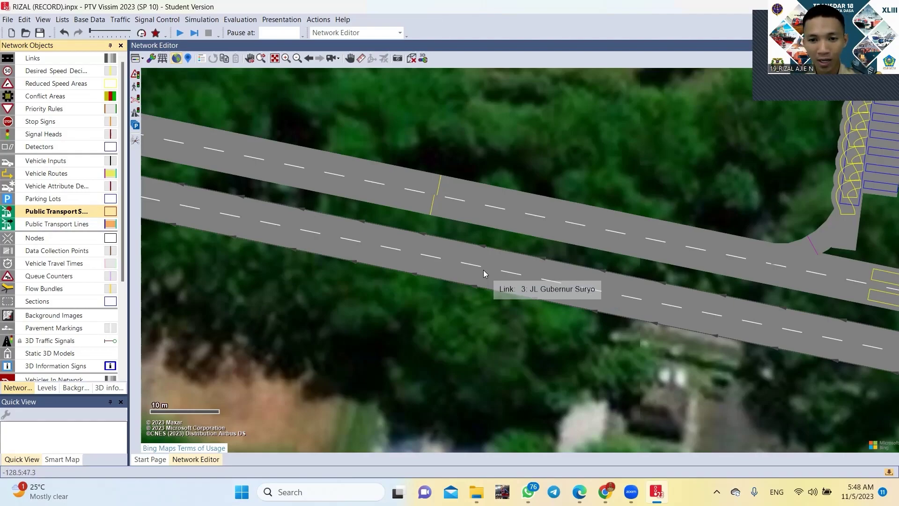
{"action": "left_click_drag", "start_coordinate": [483, 270], "coordinate": [386, 258]}
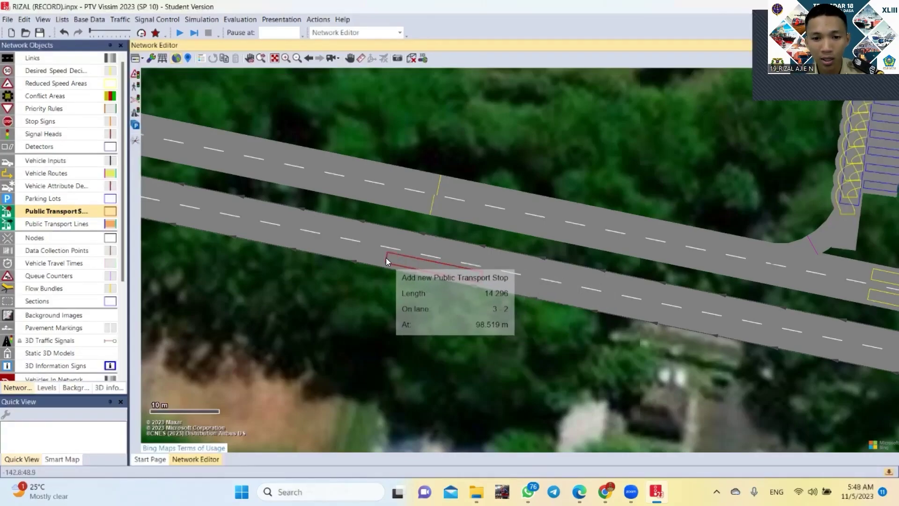
{"action": "left_click_drag", "start_coordinate": [386, 257], "coordinate": [386, 259]}
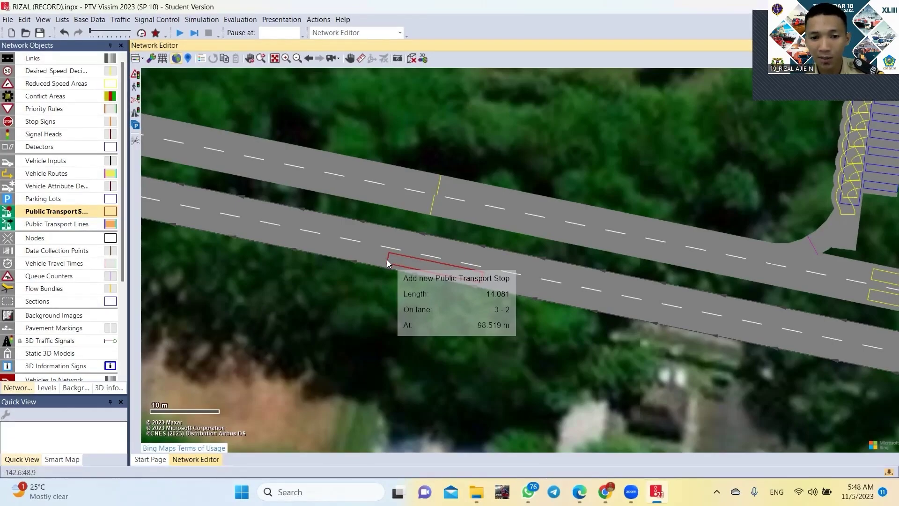
{"action": "left_click_drag", "start_coordinate": [387, 260], "coordinate": [387, 259]}
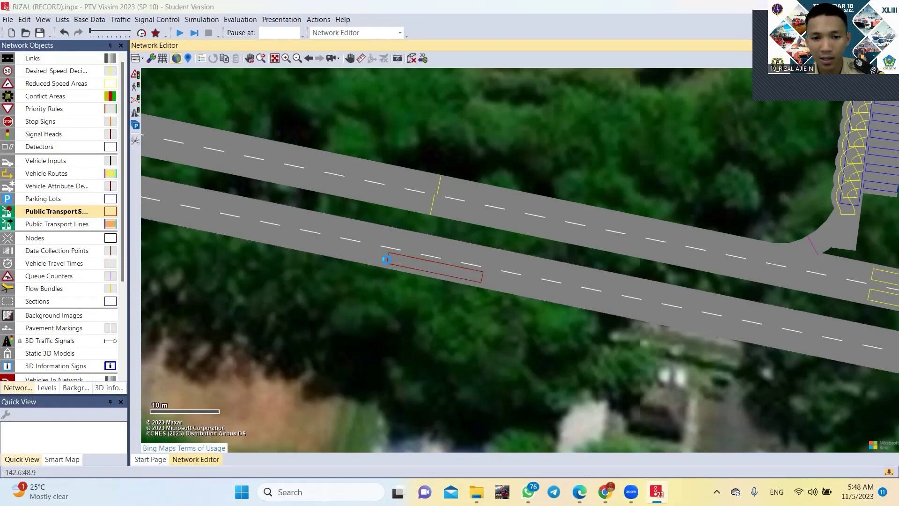
- Name the new stop BUS, add one boarding passengers entry with the default values, and accept the stop settings
{"action": "left_click", "coordinate": [133, 153]}
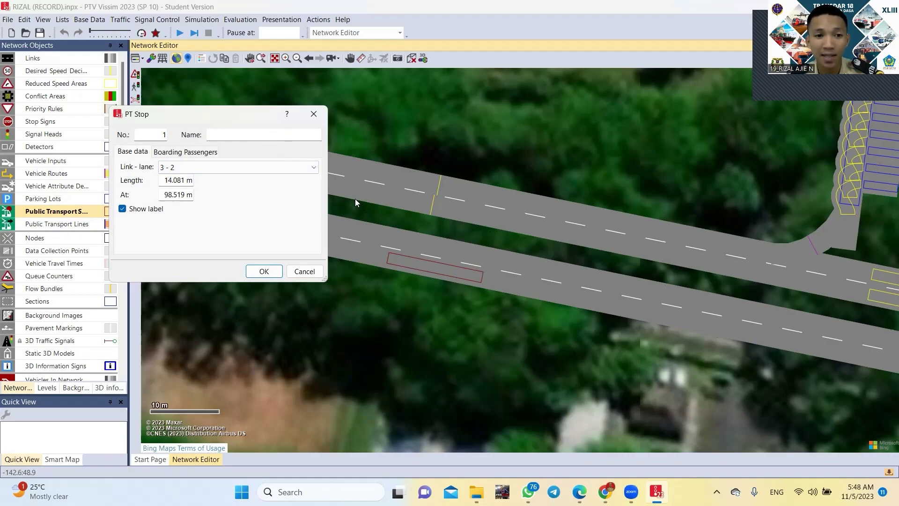
{"action": "left_click", "coordinate": [236, 136]}
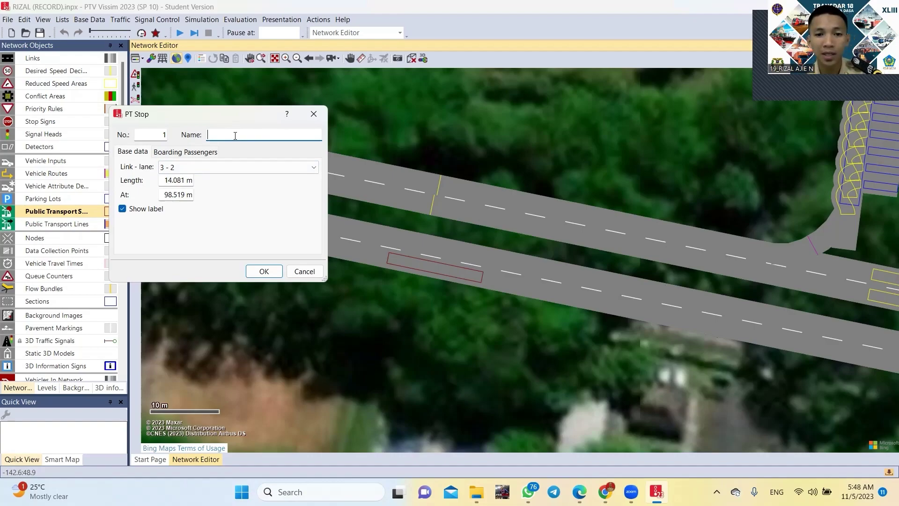
{"action": "type", "text": "BUS"}
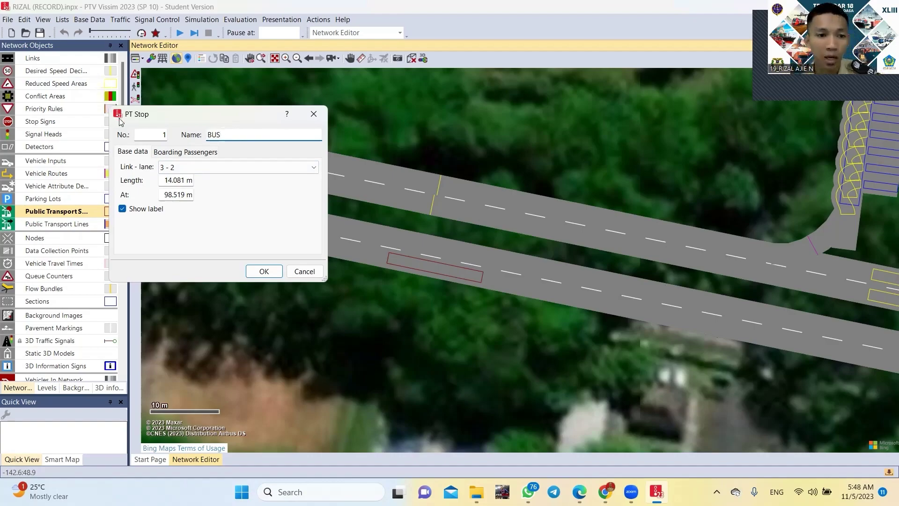
{"action": "left_click", "coordinate": [172, 155]}
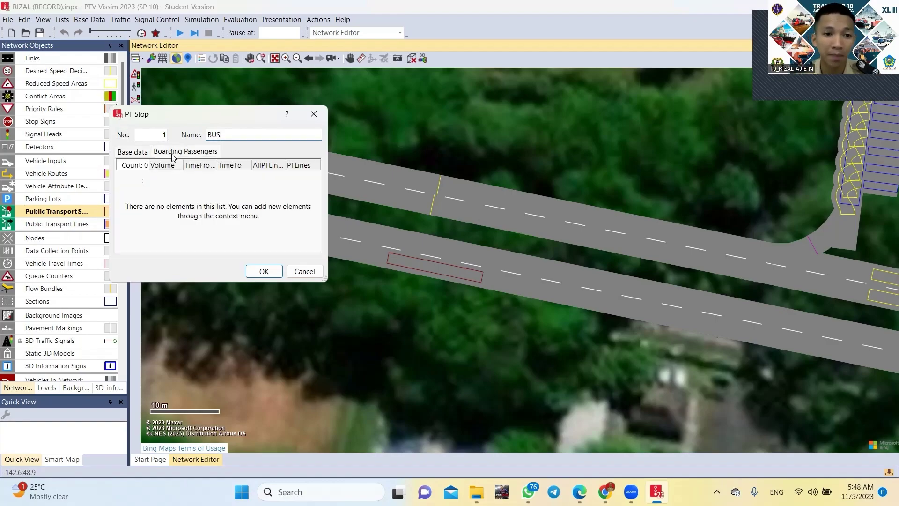
{"action": "right_click", "coordinate": [180, 195]}
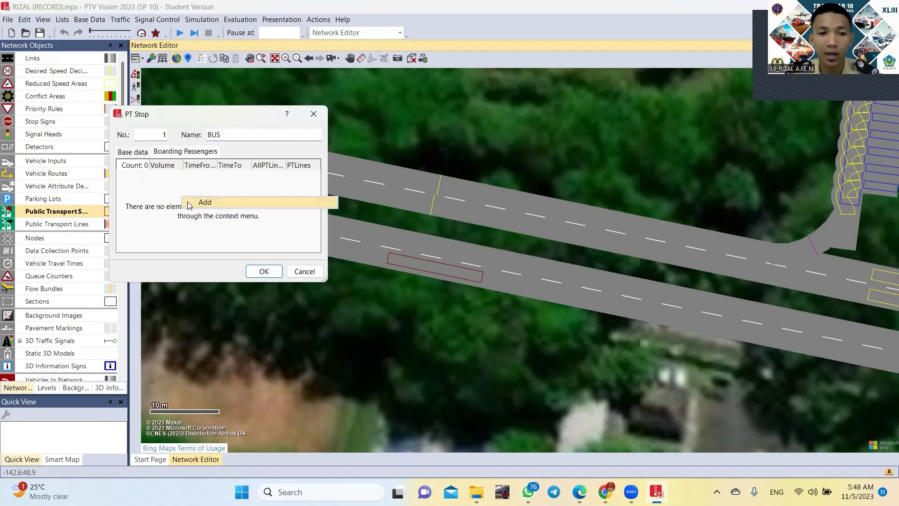
{"action": "left_click", "coordinate": [188, 202]}
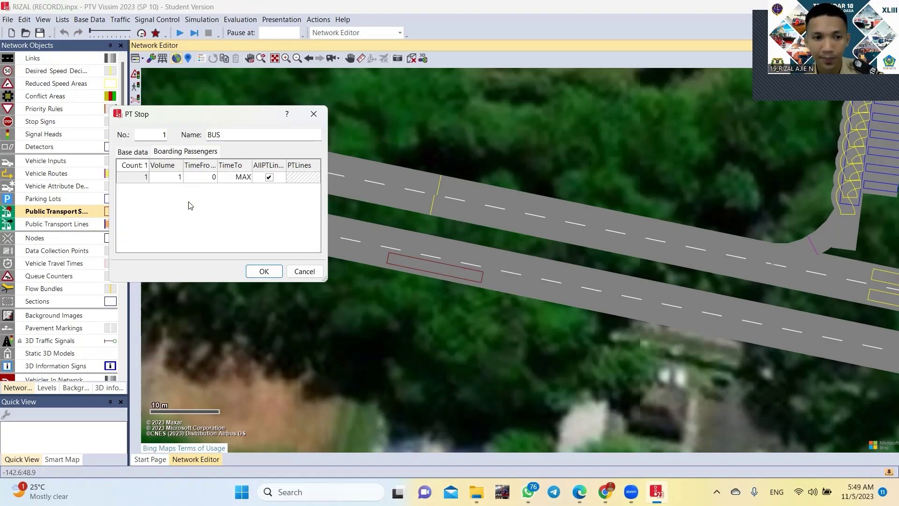
{"action": "left_click", "coordinate": [263, 271]}
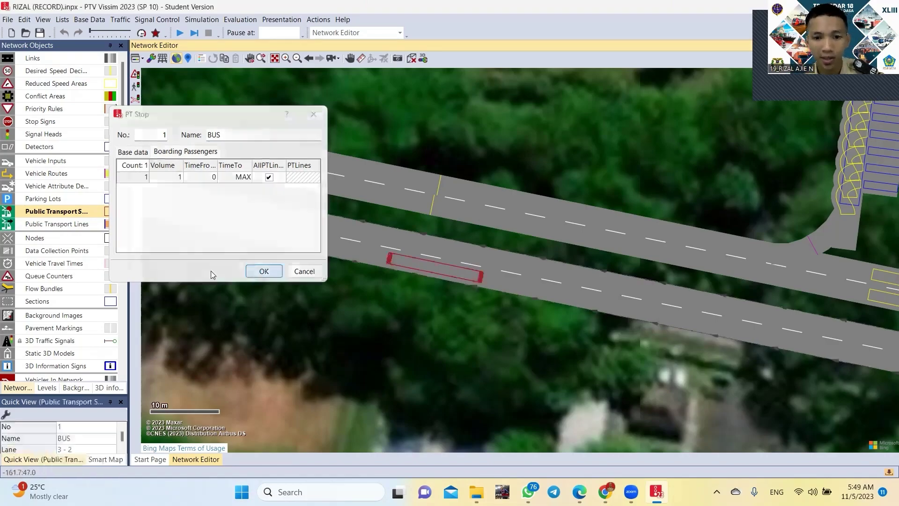
- Convert the BUS stop on JL Gubernur Suryo into a lay-by stop
{"action": "scroll", "coordinate": [476, 302], "scroll_direction": "down", "scroll_amount": 1}
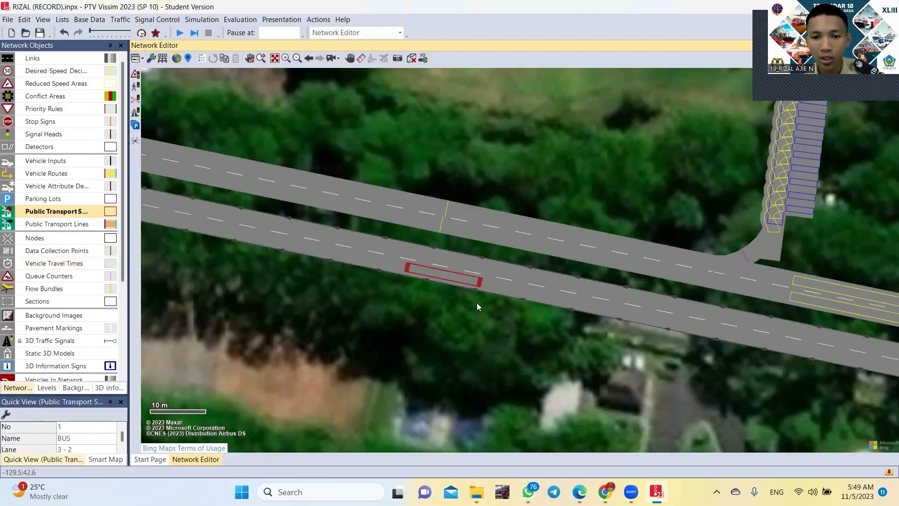
{"action": "scroll", "coordinate": [476, 285], "scroll_direction": "up", "scroll_amount": 1}
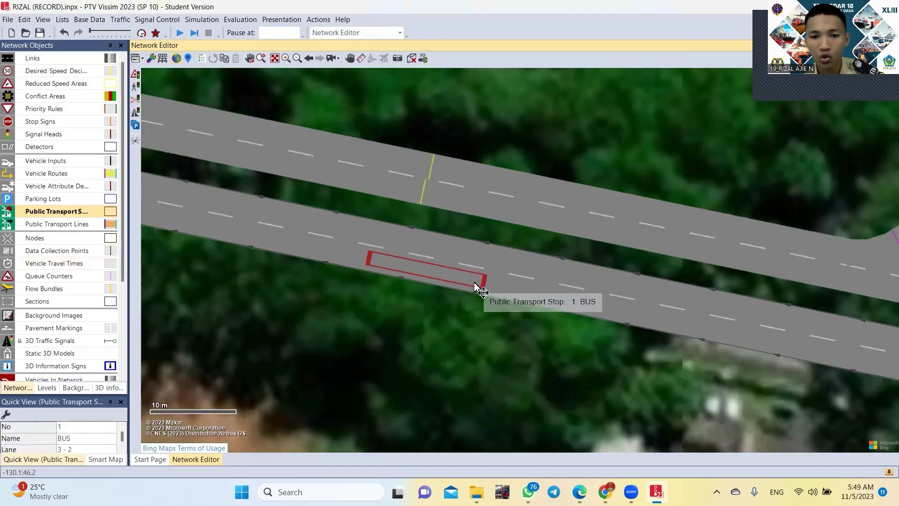
{"action": "scroll", "coordinate": [476, 286], "scroll_direction": "up", "scroll_amount": 1}
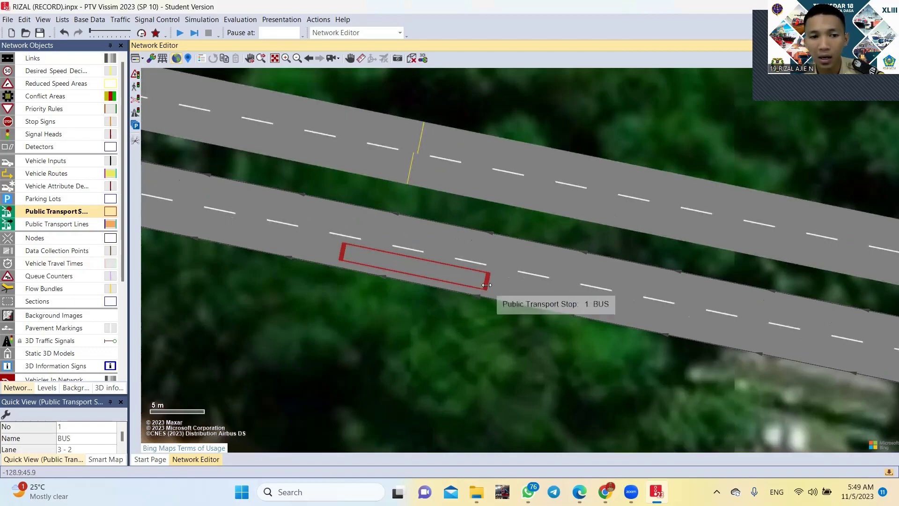
{"action": "scroll", "coordinate": [486, 284], "scroll_direction": "down", "scroll_amount": 1}
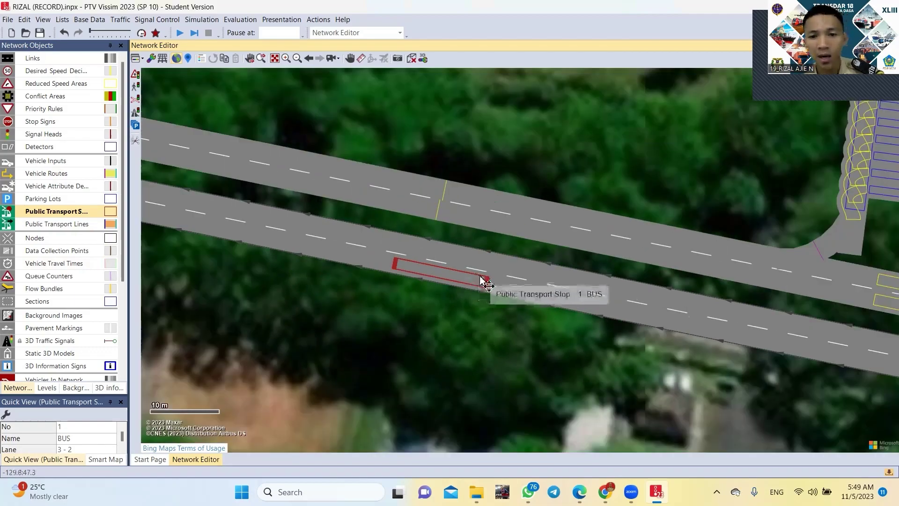
{"action": "scroll", "coordinate": [480, 279], "scroll_direction": "up", "scroll_amount": 1}
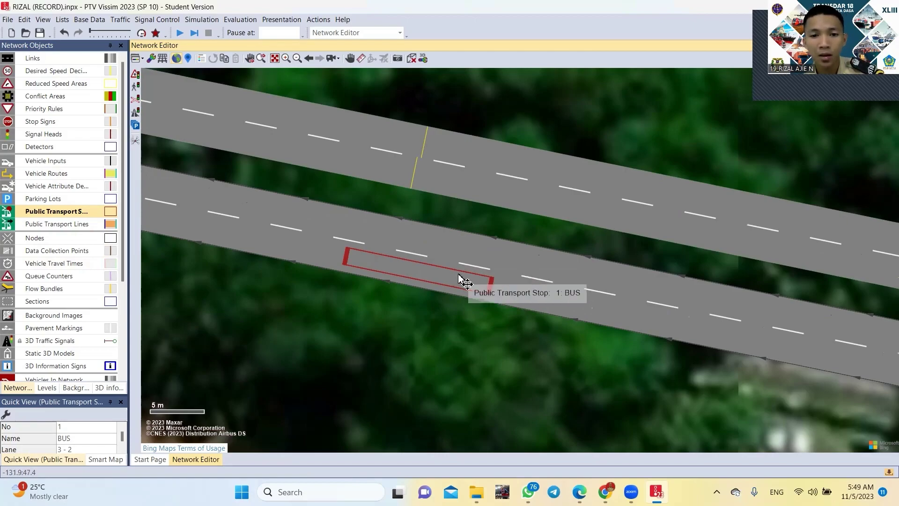
{"action": "left_click", "coordinate": [491, 294]}
{"action": "left_click", "coordinate": [490, 285]}
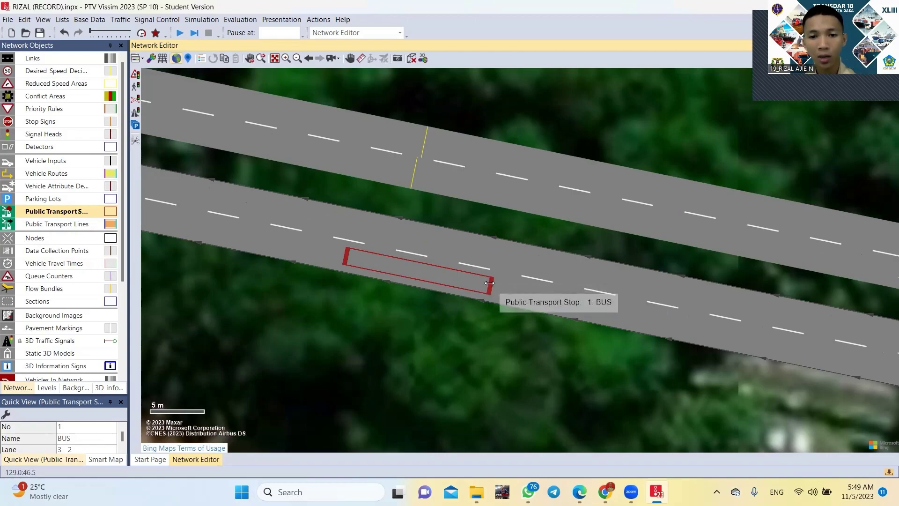
{"action": "right_click", "coordinate": [481, 285]}
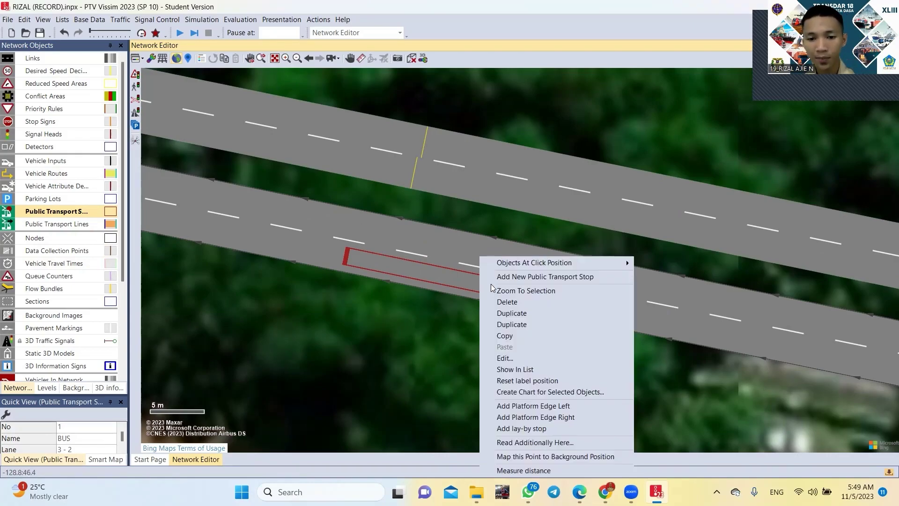
{"action": "left_click", "coordinate": [518, 428]}
{"action": "scroll", "coordinate": [261, 248], "scroll_direction": "down", "scroll_amount": 3}
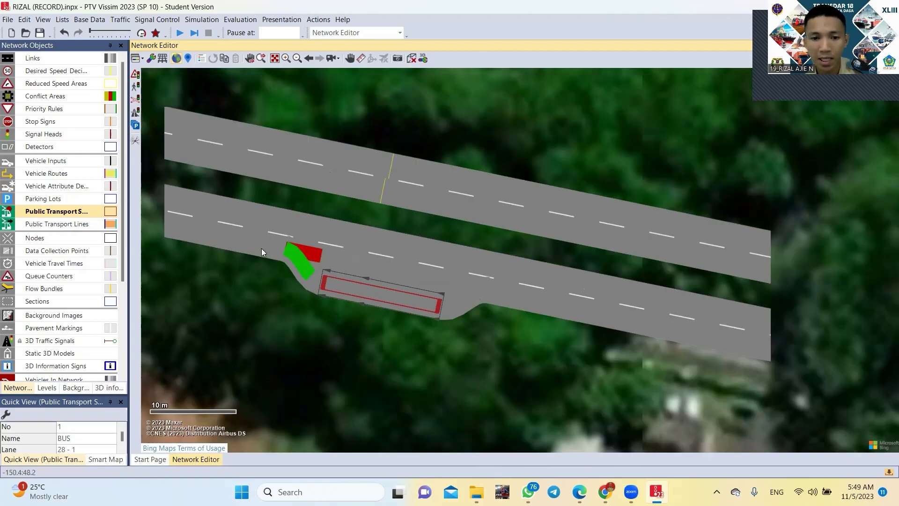
- Start a public transport line at the southern entry of the JL Ahmad Yani link
{"action": "scroll", "coordinate": [422, 341], "scroll_direction": "down", "scroll_amount": 3}
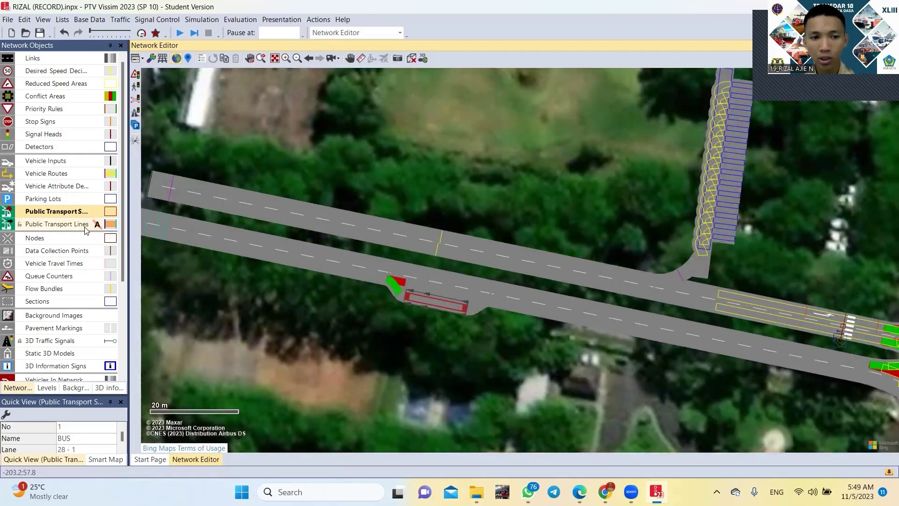
{"action": "left_click", "coordinate": [96, 224]}
{"action": "left_click_drag", "start_coordinate": [640, 380], "coordinate": [547, 280]}
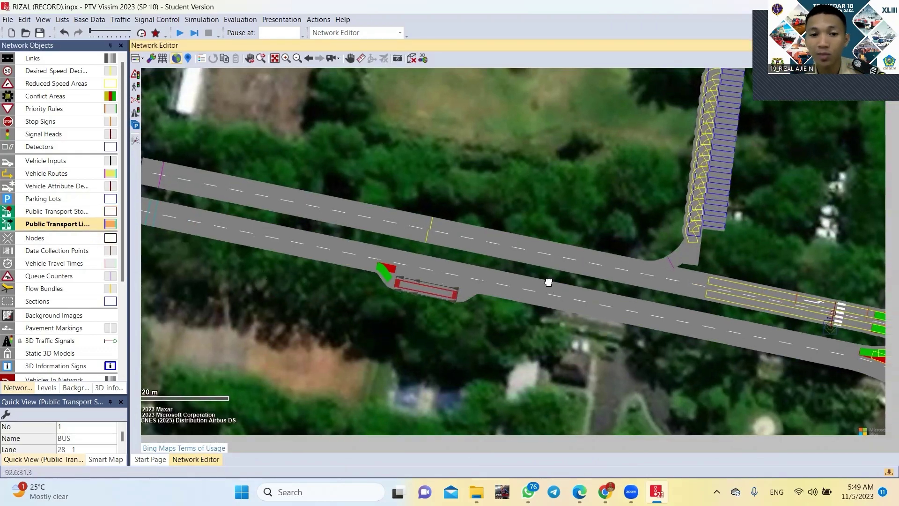
{"action": "scroll", "coordinate": [591, 315], "scroll_direction": "up", "scroll_amount": 1}
{"action": "scroll", "coordinate": [591, 315], "scroll_direction": "down", "scroll_amount": 1}
{"action": "scroll", "coordinate": [633, 294], "scroll_direction": "down", "scroll_amount": 2}
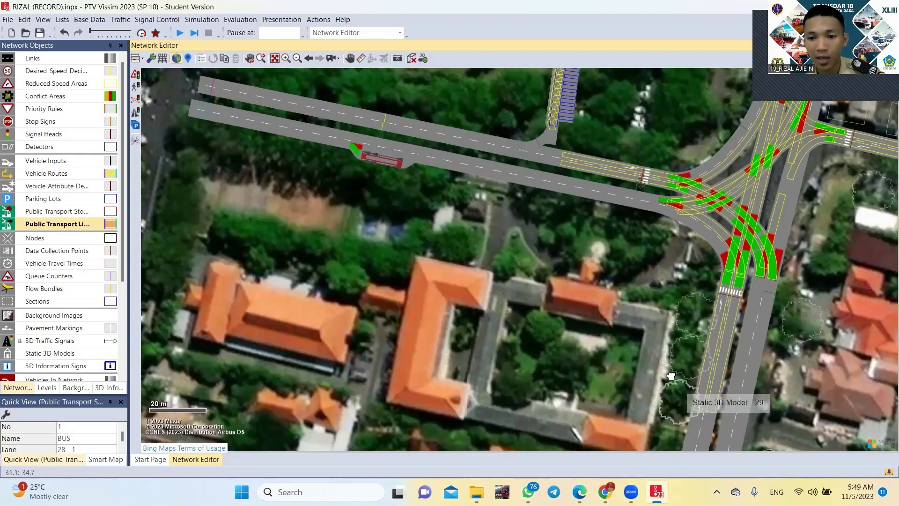
{"action": "left_click_drag", "start_coordinate": [671, 377], "coordinate": [579, 227]}
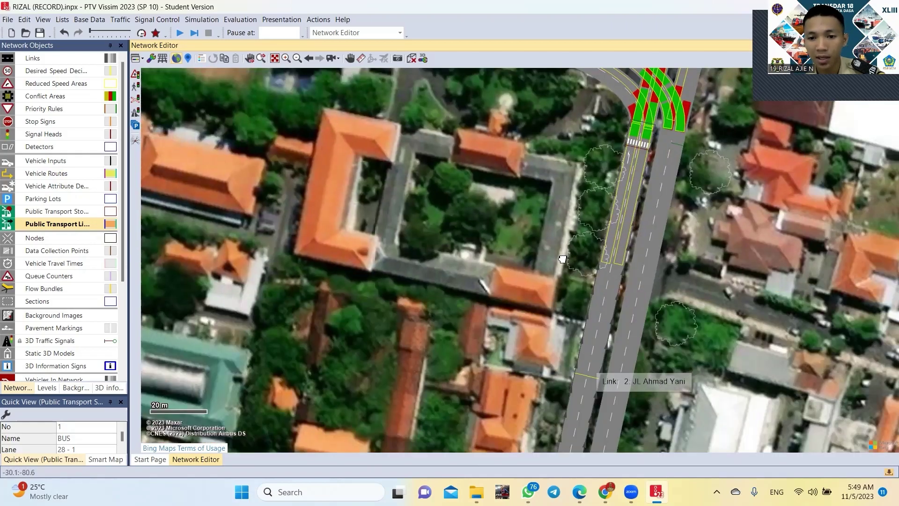
{"action": "scroll", "coordinate": [587, 365], "scroll_direction": "up", "scroll_amount": 1}
{"action": "left_click_drag", "start_coordinate": [584, 372], "coordinate": [550, 173]}
{"action": "left_click_drag", "start_coordinate": [562, 352], "coordinate": [560, 298]}
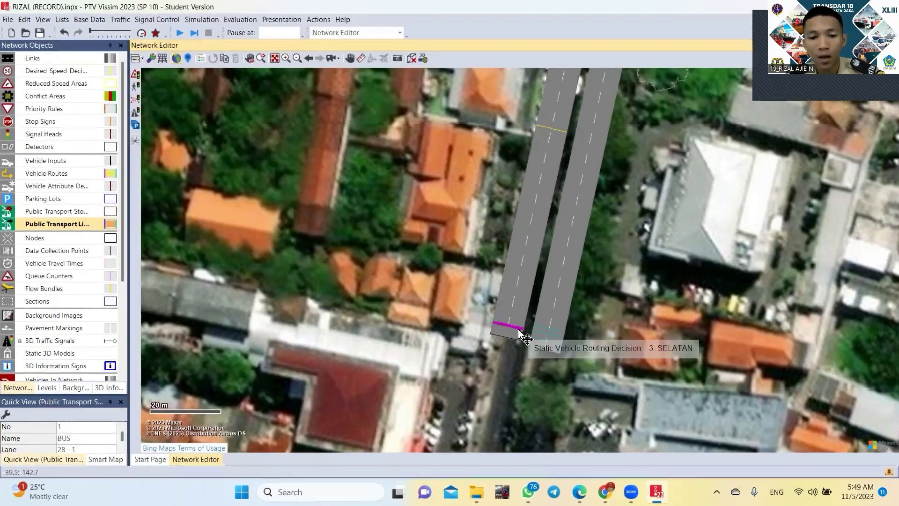
{"action": "scroll", "coordinate": [512, 332], "scroll_direction": "up", "scroll_amount": 2}
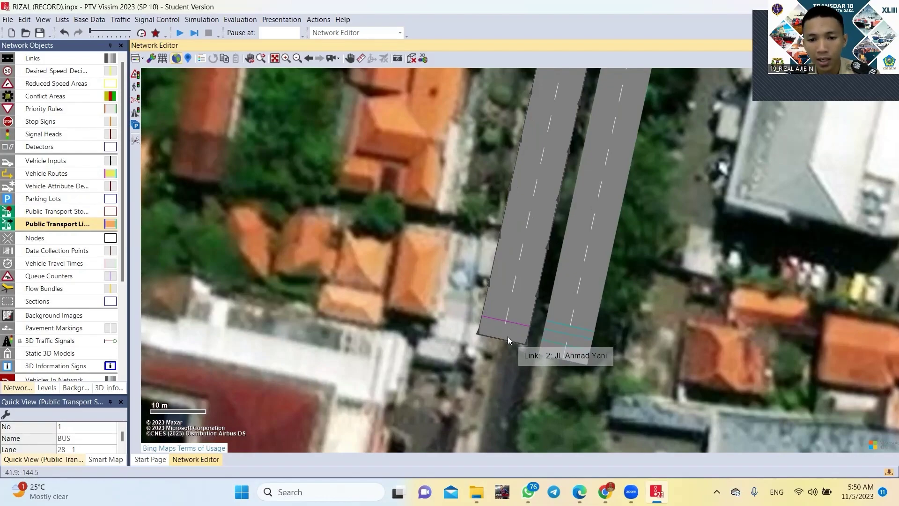
{"action": "left_click", "coordinate": [508, 335]}
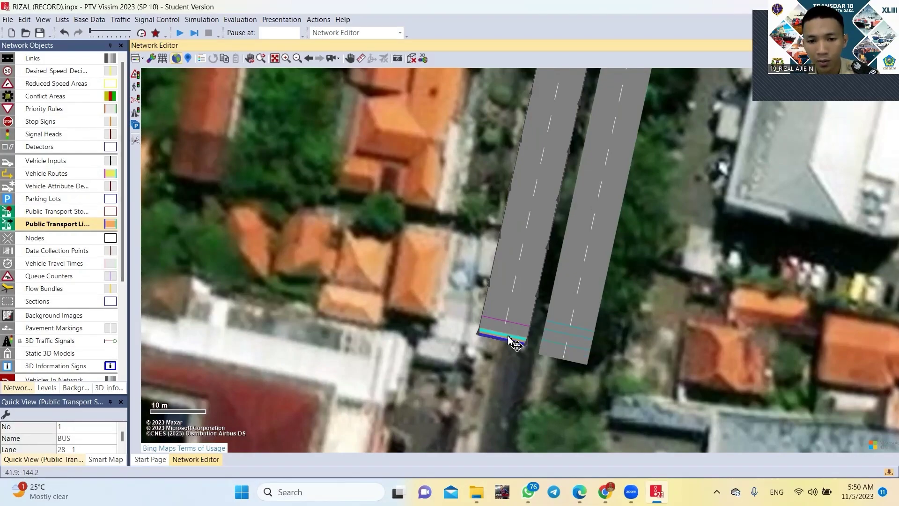
{"action": "left_click", "coordinate": [511, 335]}
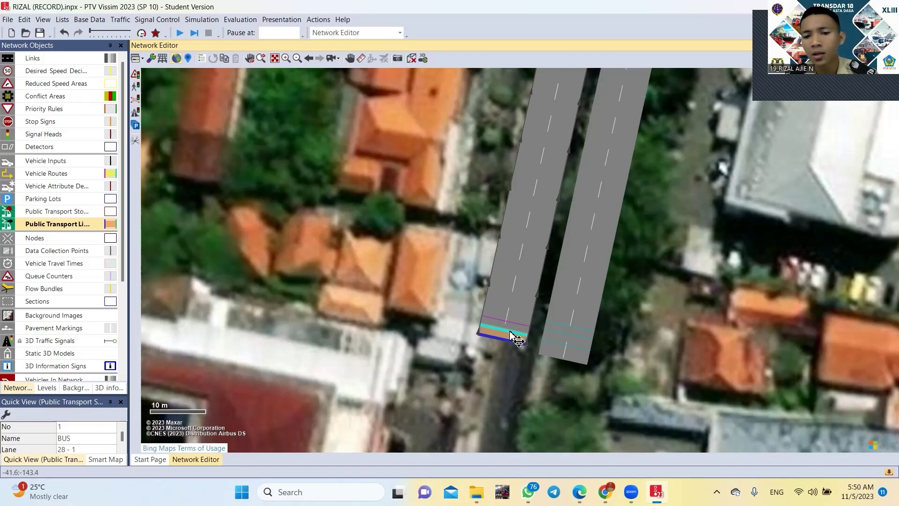
{"action": "left_click_drag", "start_coordinate": [511, 334], "coordinate": [556, 373]}
- Route the public transport line through the intersection's left turn and end it at the western end of JL Gubernur Suryo
{"action": "scroll", "coordinate": [551, 210], "scroll_direction": "down", "scroll_amount": 2}
{"action": "scroll", "coordinate": [556, 374], "scroll_direction": "down", "scroll_amount": 3}
{"action": "left_click_drag", "start_coordinate": [545, 234], "coordinate": [614, 418]}
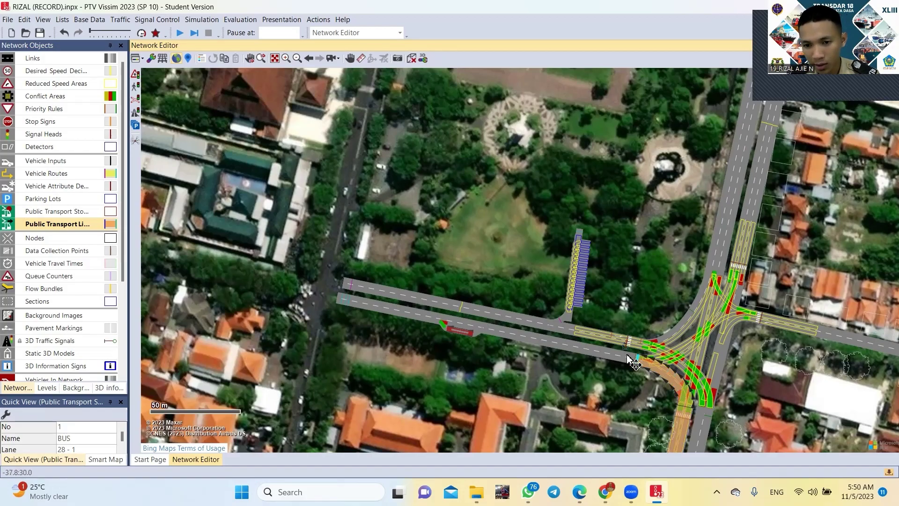
{"action": "mouse_move", "coordinate": [547, 343]}
{"action": "left_mouse_down"}
{"action": "mouse_move", "coordinate": [446, 311]}
{"action": "mouse_move", "coordinate": [347, 301]}
{"action": "left_mouse_up"}
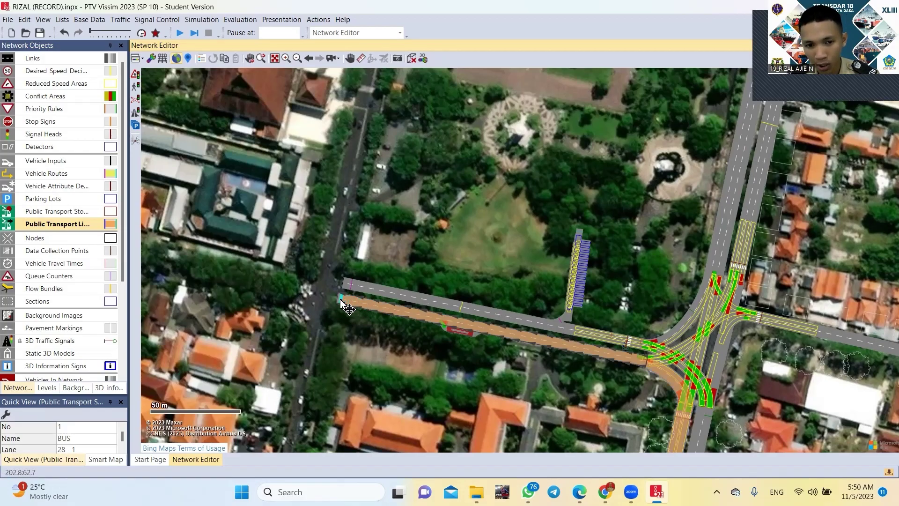
{"action": "scroll", "coordinate": [347, 305], "scroll_direction": "up", "scroll_amount": 2}
{"action": "scroll", "coordinate": [346, 304], "scroll_direction": "up", "scroll_amount": 5}
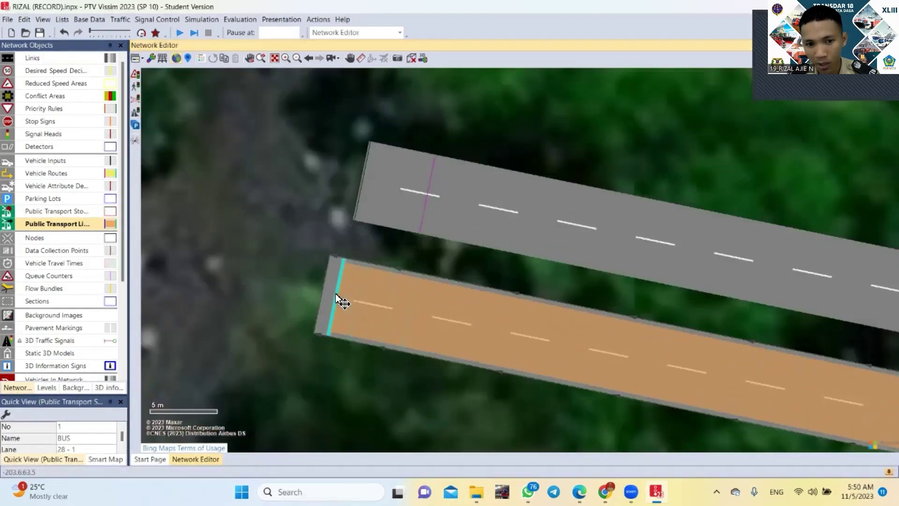
{"action": "left_click", "coordinate": [331, 290]}
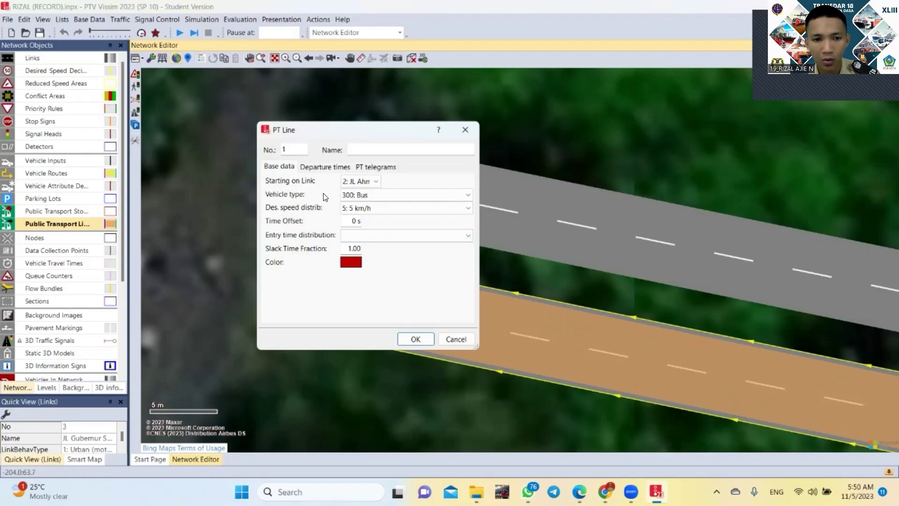
- Set the public transport line's desired speed distribution to 30 km/h
{"action": "left_click", "coordinate": [365, 207]}
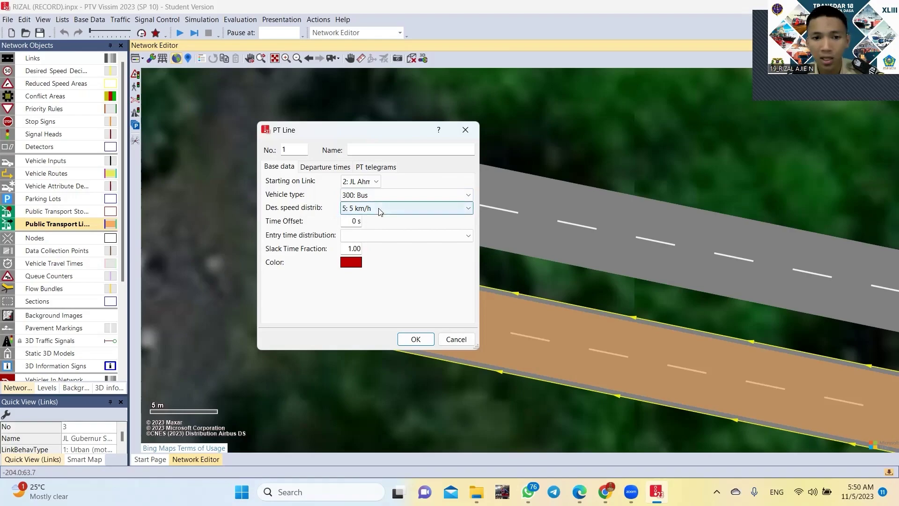
{"action": "left_click", "coordinate": [380, 210]}
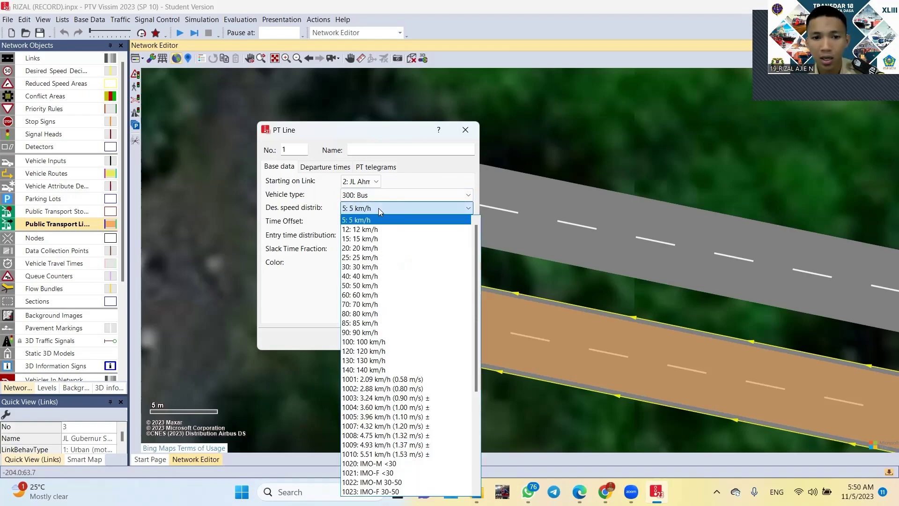
{"action": "left_click", "coordinate": [379, 264]}
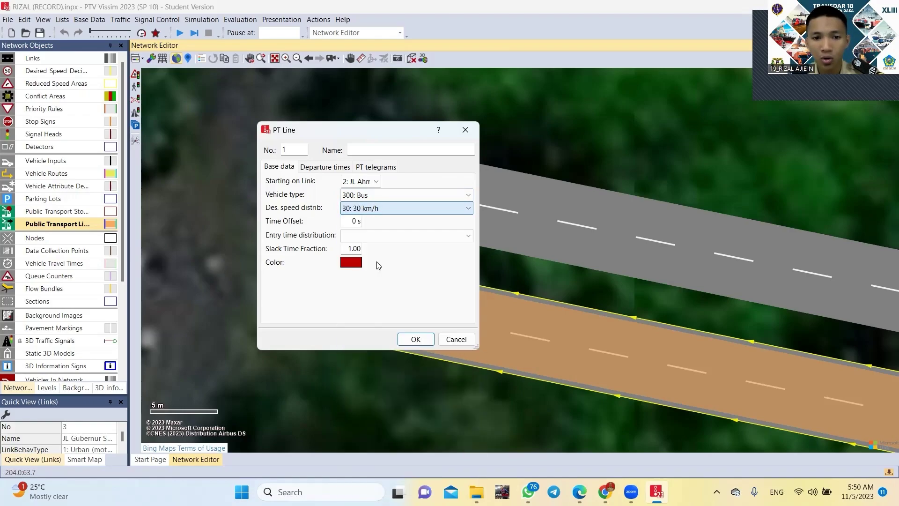
- Generate the line's departure times by service rate, with an 80 s rate, an end time of 400 s and an occupancy of 15 P/Veh
{"action": "left_click", "coordinate": [340, 169]}
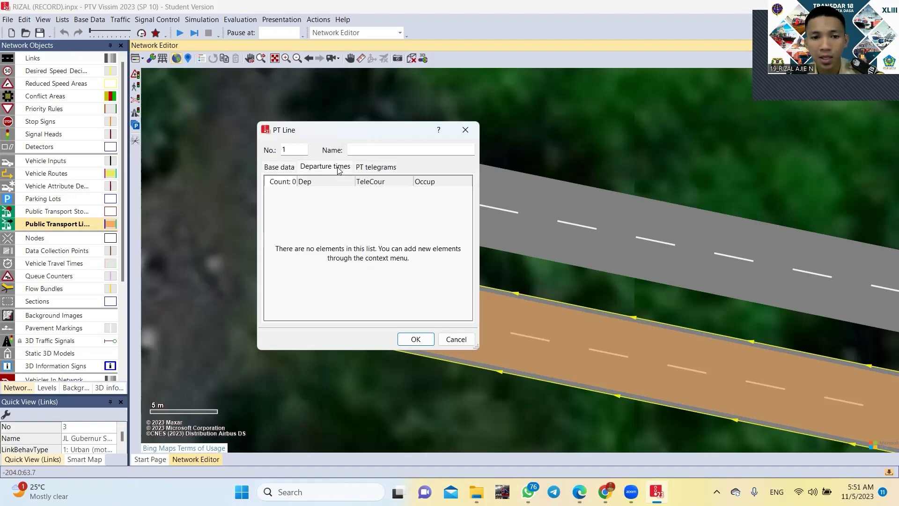
{"action": "right_click", "coordinate": [330, 200]}
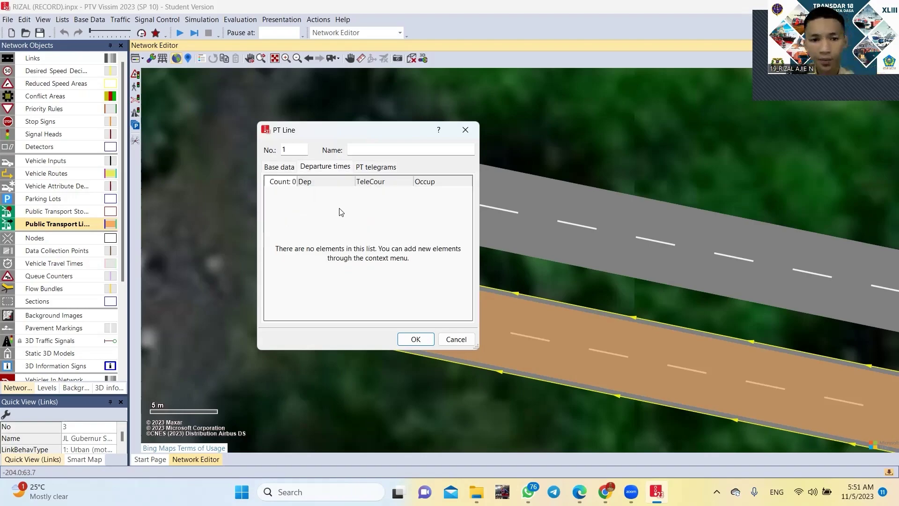
{"action": "left_click", "coordinate": [352, 218]}
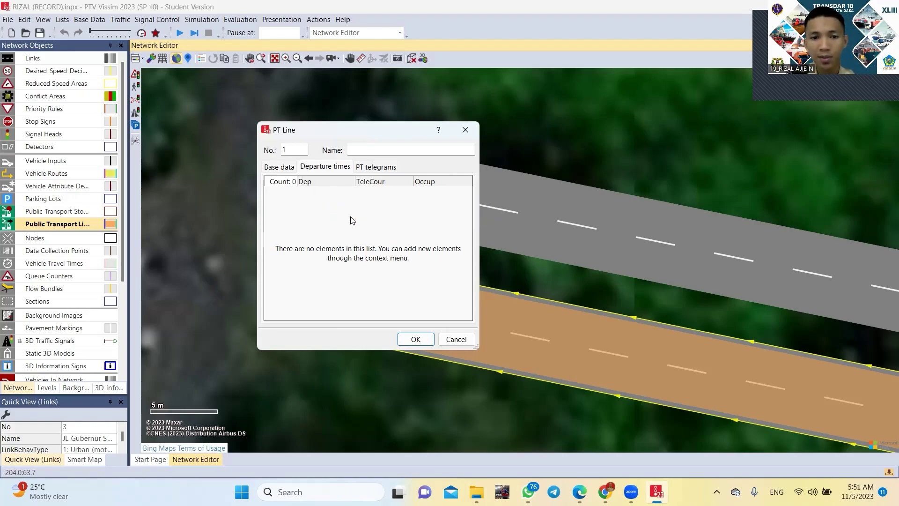
{"action": "mouse_move", "coordinate": [561, 209]}
{"action": "left_mouse_down"}
{"action": "mouse_move", "coordinate": [562, 193]}
{"action": "mouse_move", "coordinate": [564, 207]}
{"action": "left_mouse_up"}
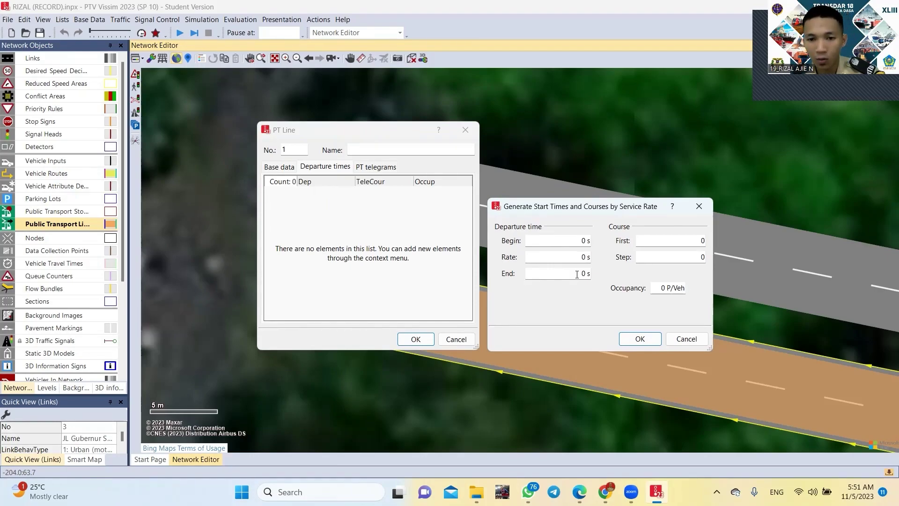
{"action": "left_click", "coordinate": [583, 274]}
{"action": "double_click", "coordinate": [585, 274]}
{"action": "type", "text": "400"}
{"action": "double_click", "coordinate": [582, 257]}
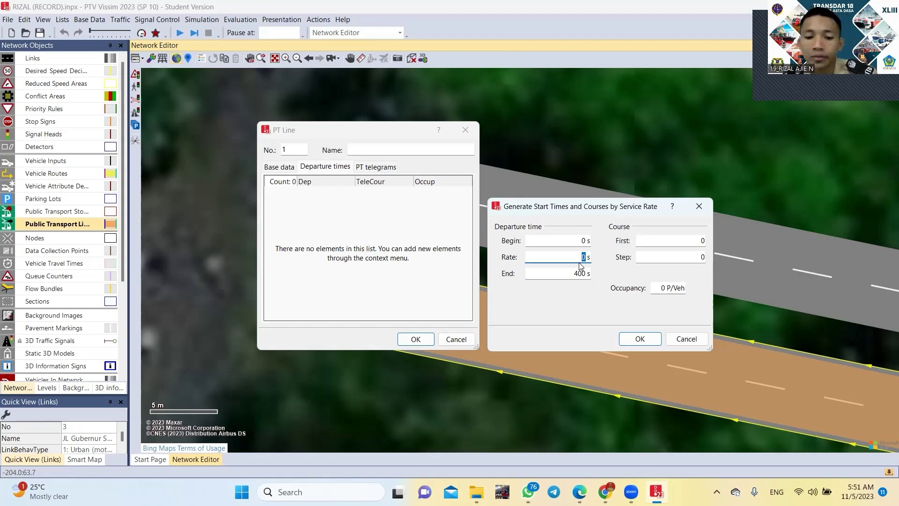
{"action": "type", "text": "80"}
{"action": "left_click", "coordinate": [663, 287]}
{"action": "type", "text": "15"}
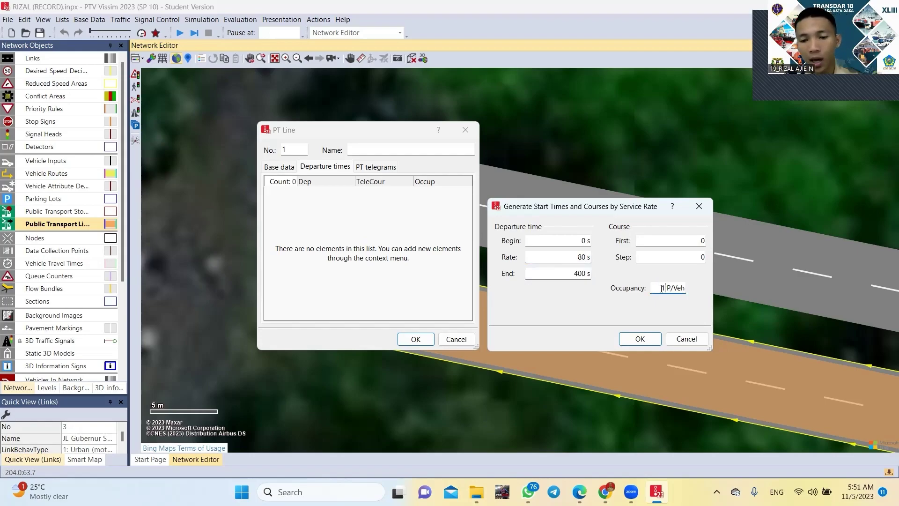
{"action": "left_click", "coordinate": [641, 338]}
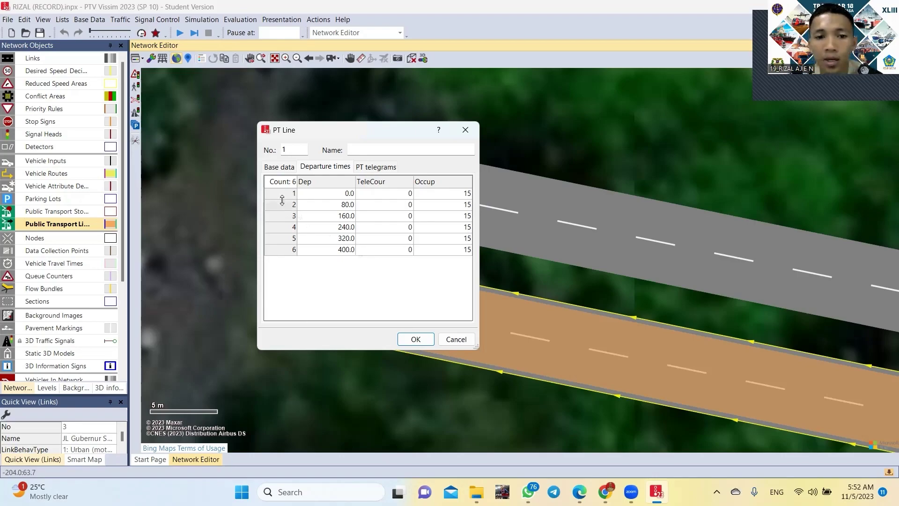
- Check the line's PT telegram settings, return to the departure times, and accept the public transport line
{"action": "left_click", "coordinate": [376, 167]}
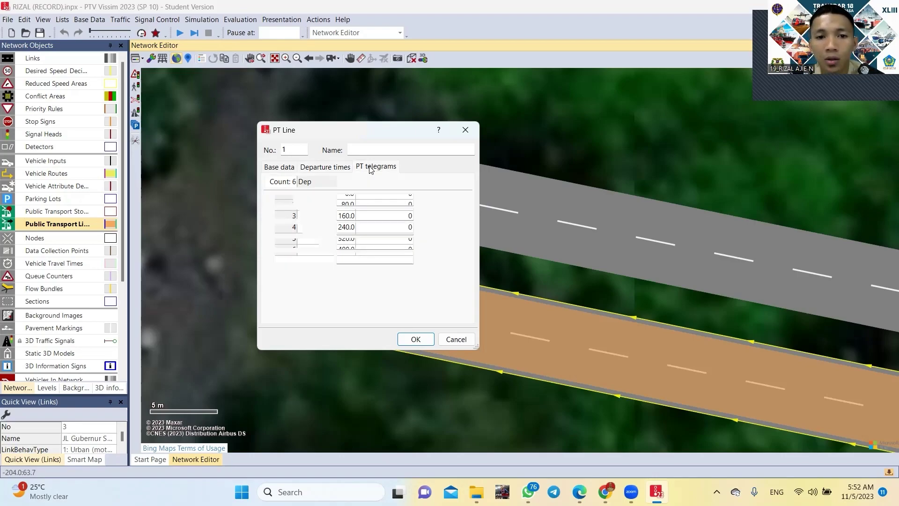
{"action": "left_click", "coordinate": [338, 167]}
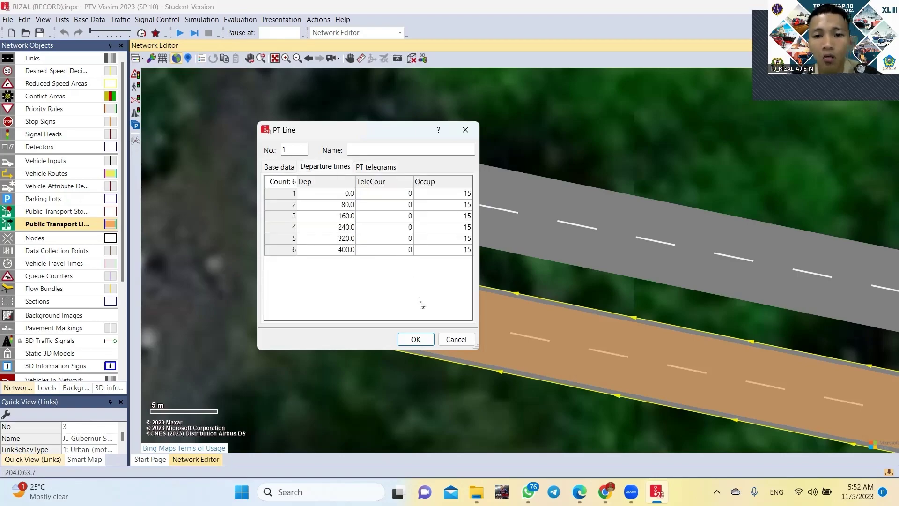
{"action": "left_click", "coordinate": [416, 339]}
- Reroute the public transport line on JL Gubernur Suryo so that it runs through the BUS lay-by stop
{"action": "scroll", "coordinate": [453, 371], "scroll_direction": "down", "scroll_amount": 3}
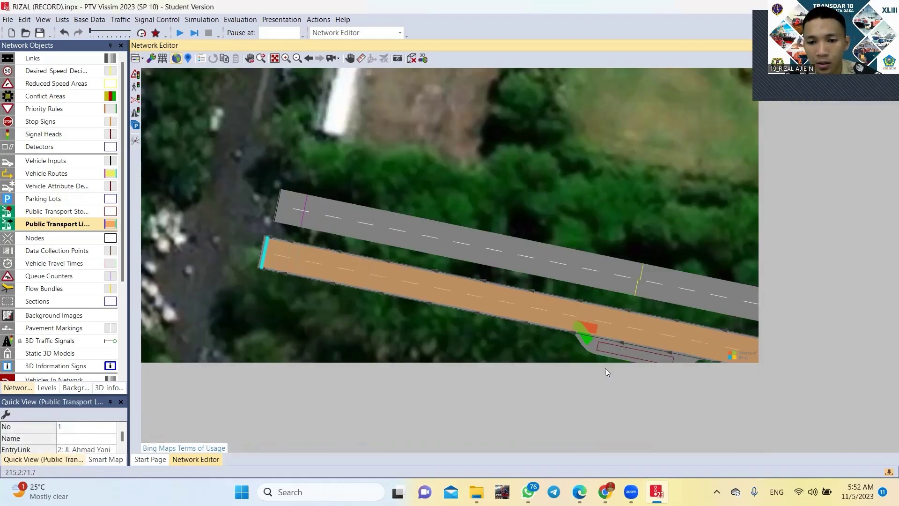
{"action": "left_click_drag", "start_coordinate": [604, 369], "coordinate": [499, 331]}
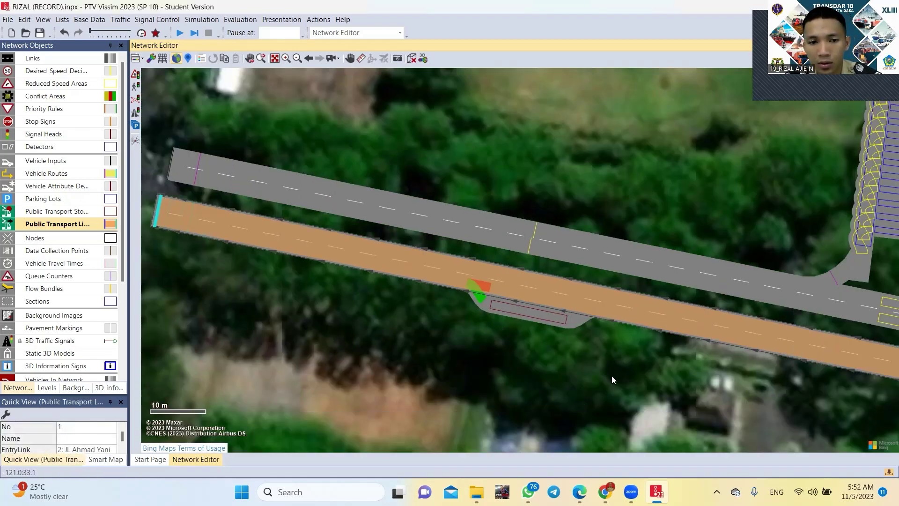
{"action": "scroll", "coordinate": [612, 376], "scroll_direction": "down", "scroll_amount": 2}
{"action": "left_click_drag", "start_coordinate": [527, 367], "coordinate": [561, 389]}
{"action": "scroll", "coordinate": [590, 381], "scroll_direction": "up", "scroll_amount": 2}
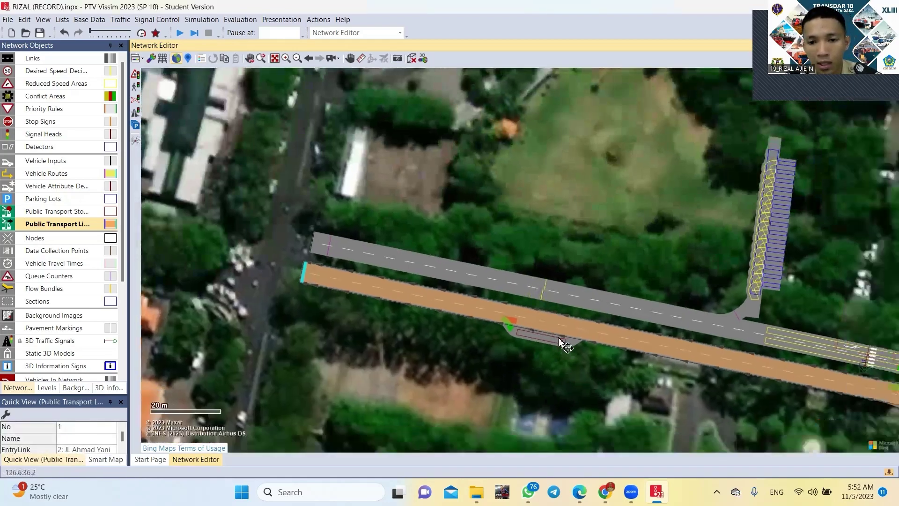
{"action": "scroll", "coordinate": [624, 378], "scroll_direction": "up", "scroll_amount": 2}
{"action": "left_click_drag", "start_coordinate": [626, 380], "coordinate": [623, 380]}
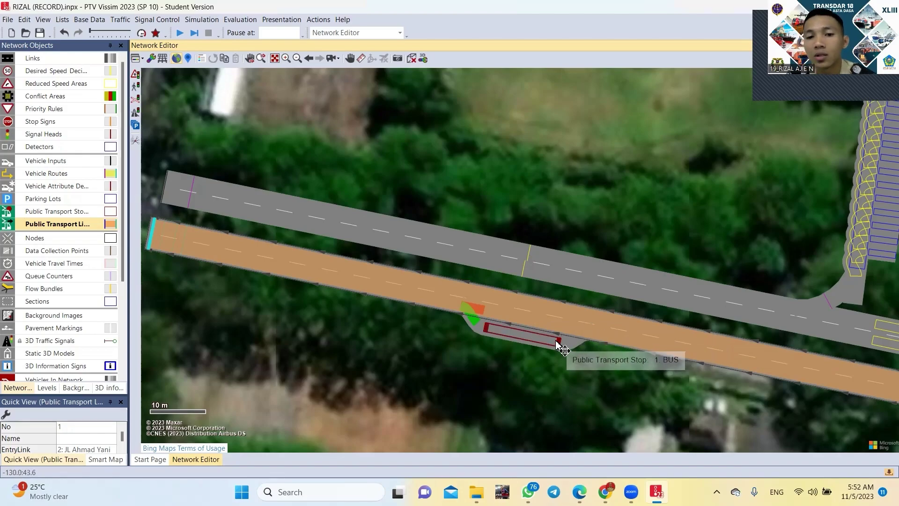
{"action": "scroll", "coordinate": [546, 345], "scroll_direction": "up", "scroll_amount": 2}
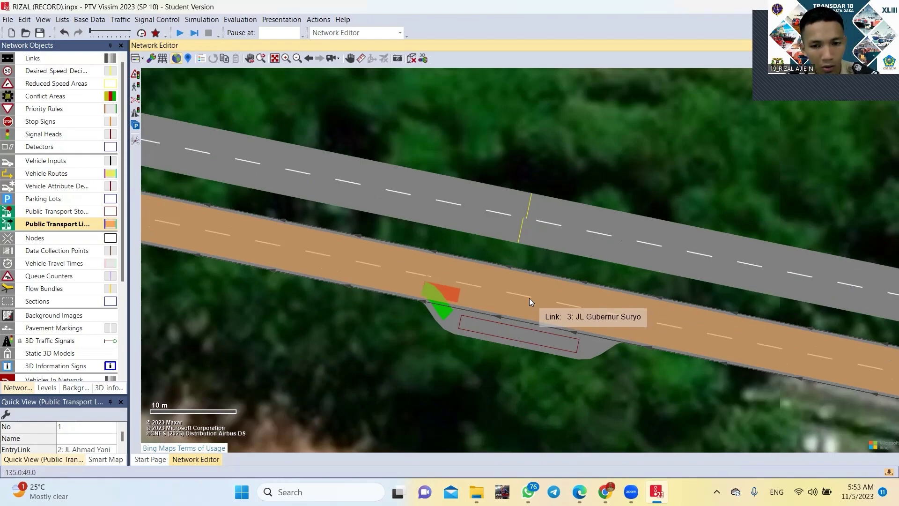
{"action": "left_click_drag", "start_coordinate": [530, 298], "coordinate": [573, 309]}
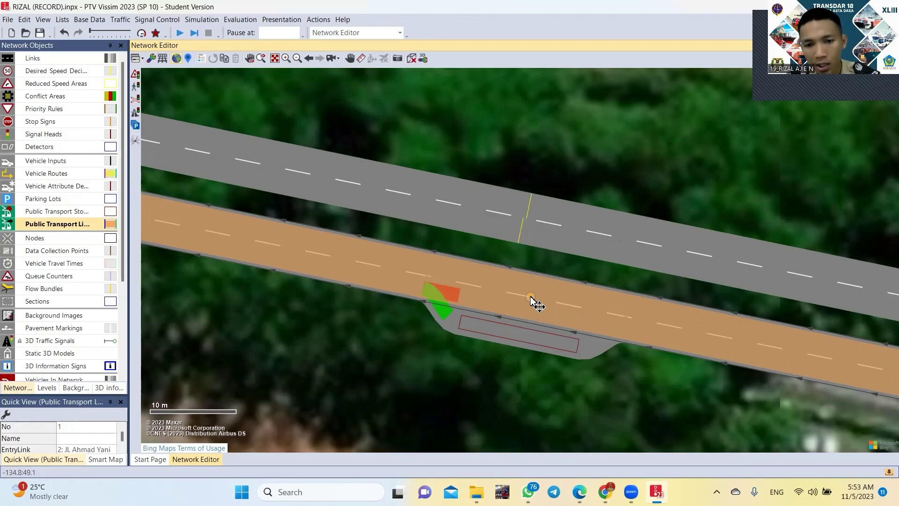
{"action": "left_click_drag", "start_coordinate": [530, 298], "coordinate": [522, 341]}
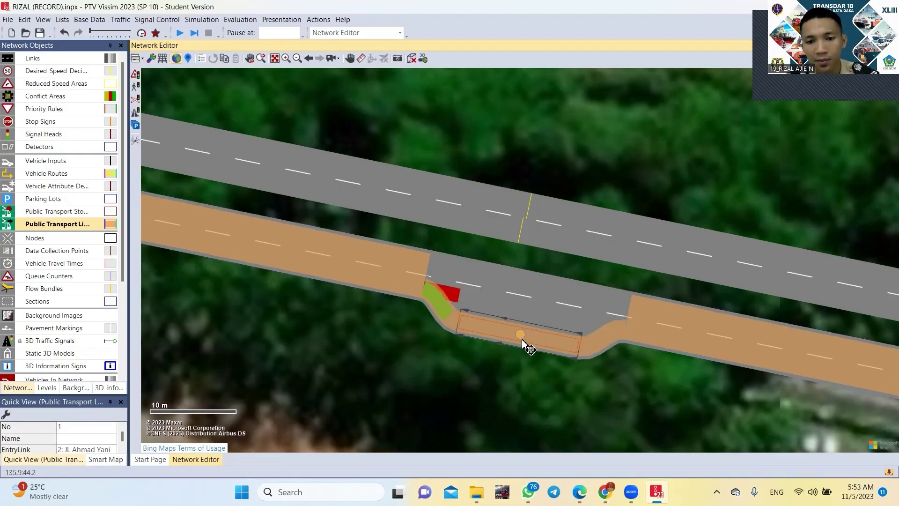
- Activate the BUS stop for the public transport line with a calculated dwell time and an alighting percentage of 60 %
{"action": "scroll", "coordinate": [523, 375], "scroll_direction": "down", "scroll_amount": 3}
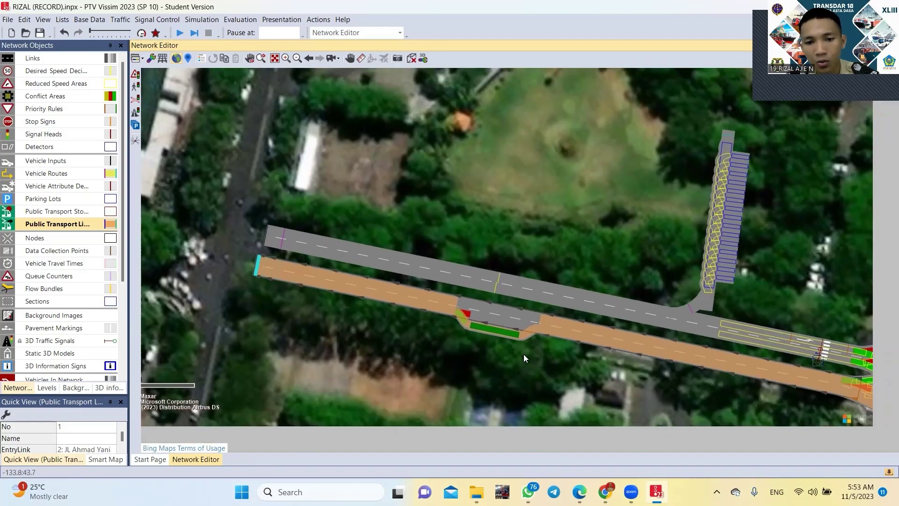
{"action": "scroll", "coordinate": [507, 343], "scroll_direction": "up", "scroll_amount": 3}
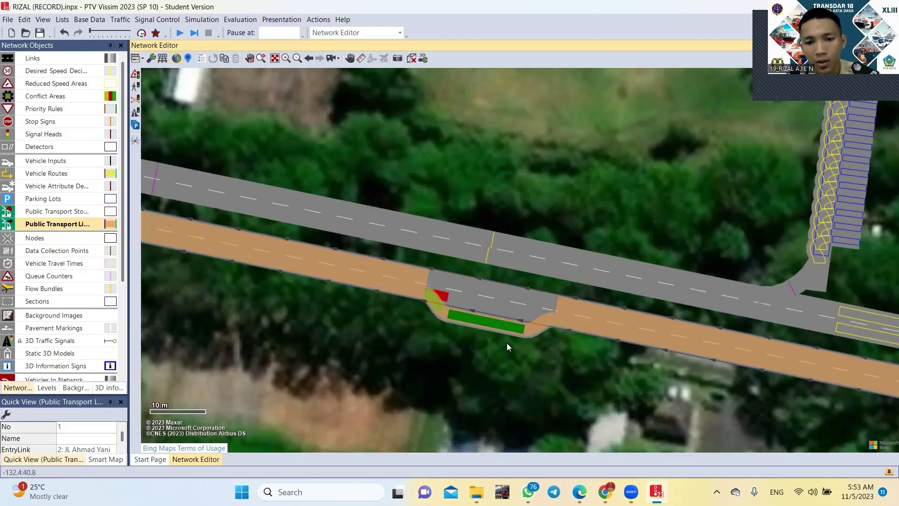
{"action": "right_click", "coordinate": [490, 323]}
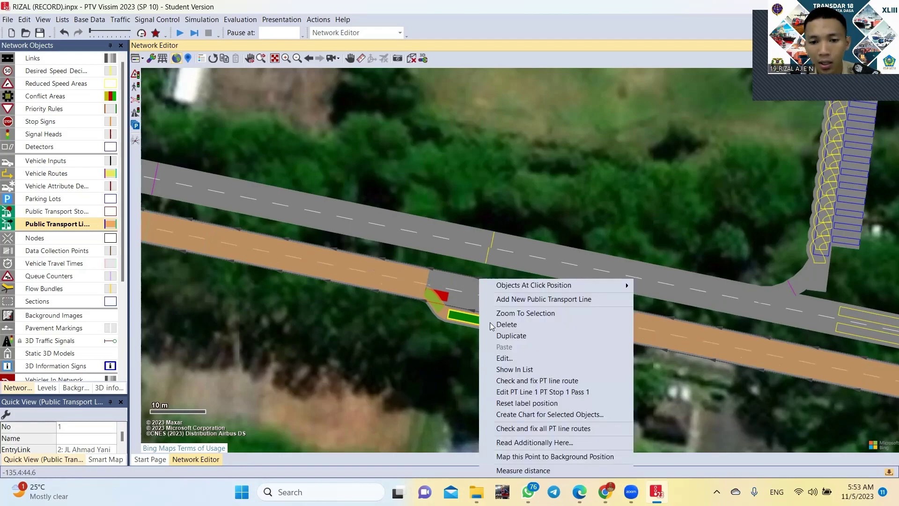
{"action": "left_click", "coordinate": [524, 392]}
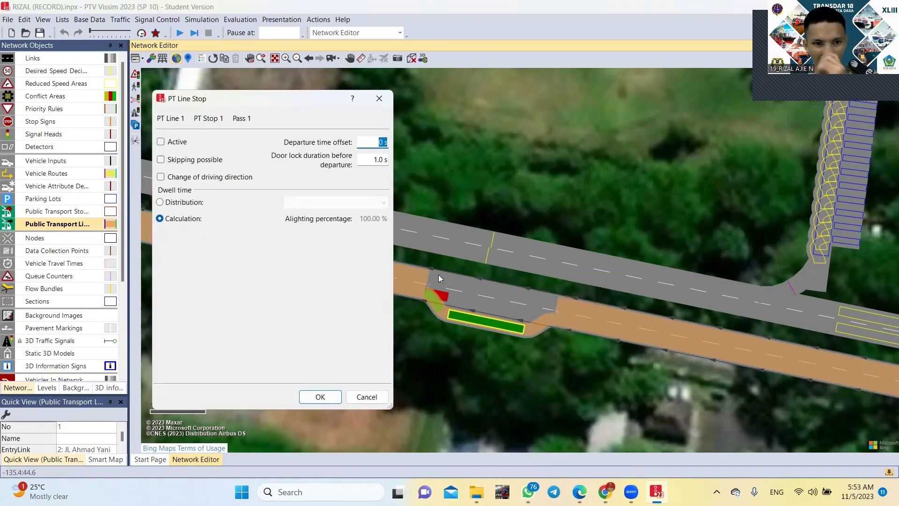
{"action": "left_click_drag", "start_coordinate": [252, 100], "coordinate": [304, 105]}
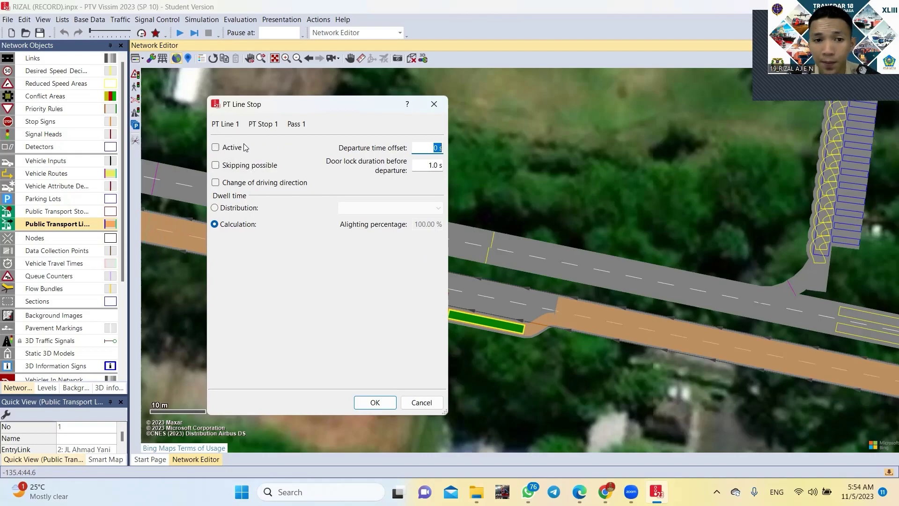
{"action": "left_click", "coordinate": [219, 148]}
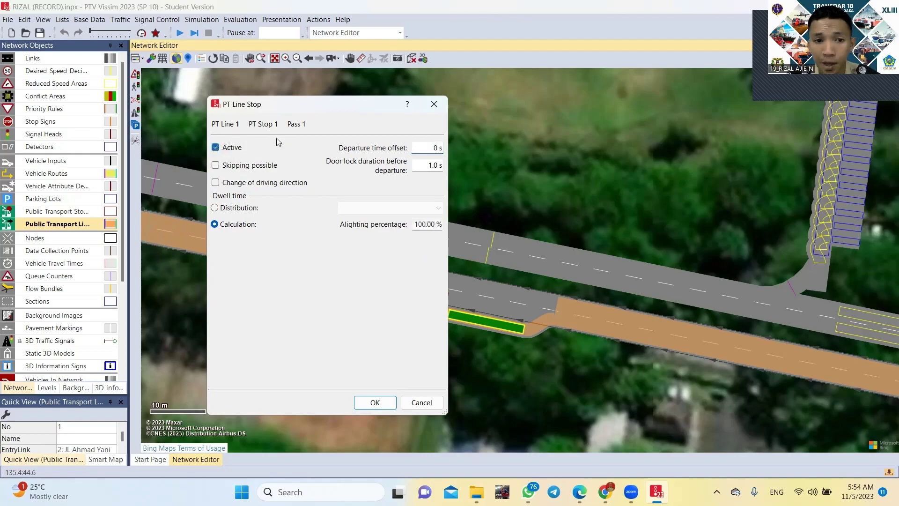
{"action": "left_click", "coordinate": [417, 223]}
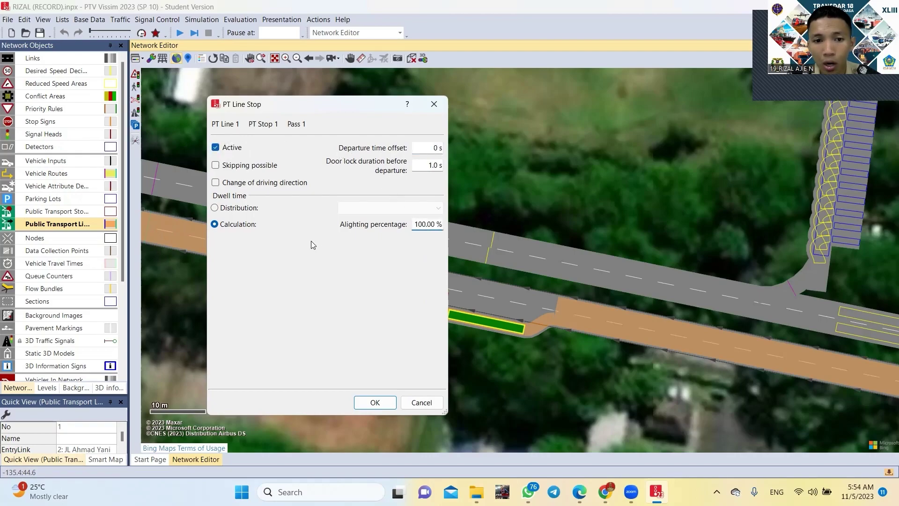
{"action": "left_click_drag", "start_coordinate": [414, 225], "coordinate": [438, 230]}
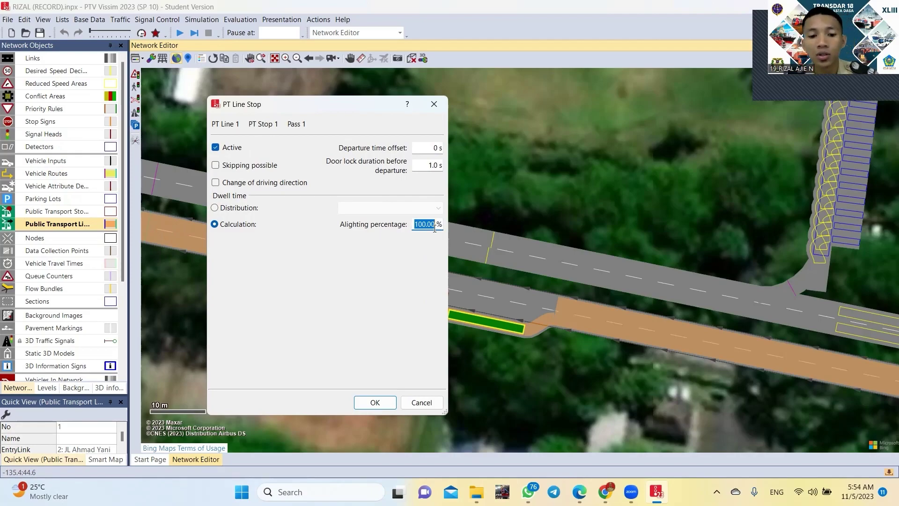
{"action": "type", "text": "60"}
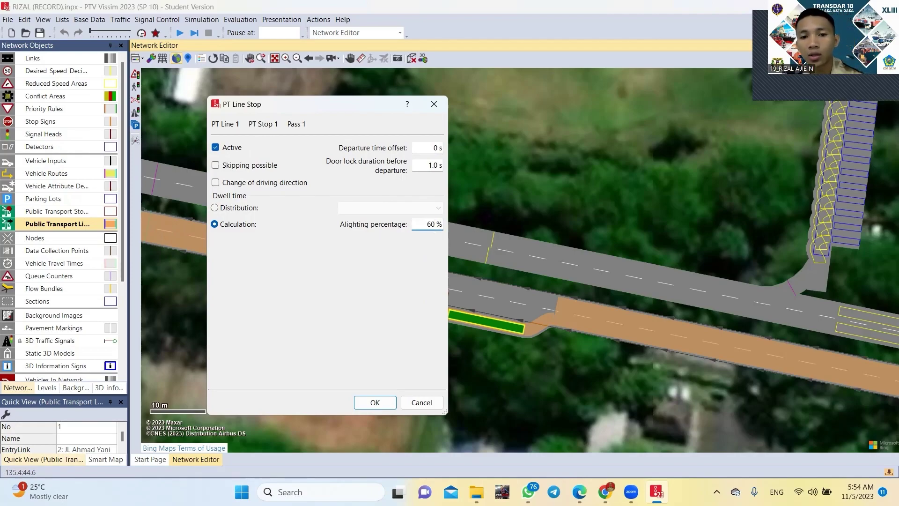
{"action": "left_click", "coordinate": [375, 404]}
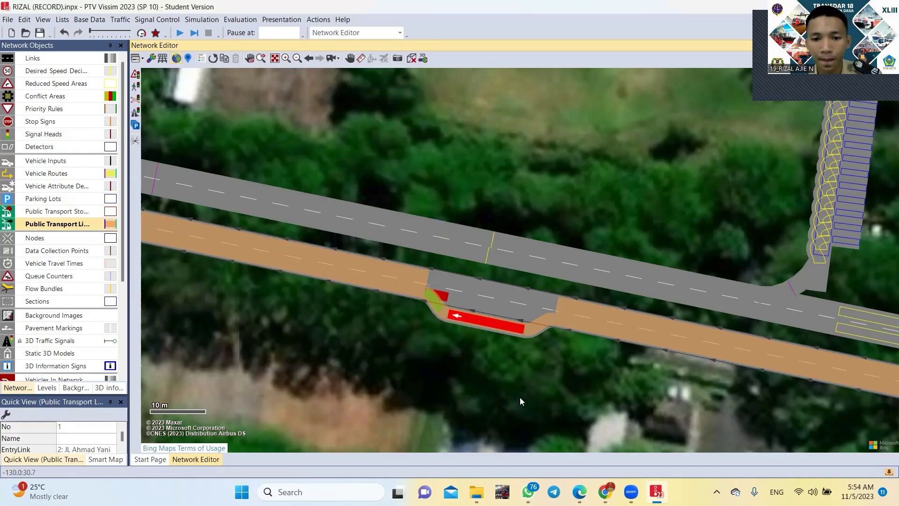
{"action": "left_click", "coordinate": [520, 397]}
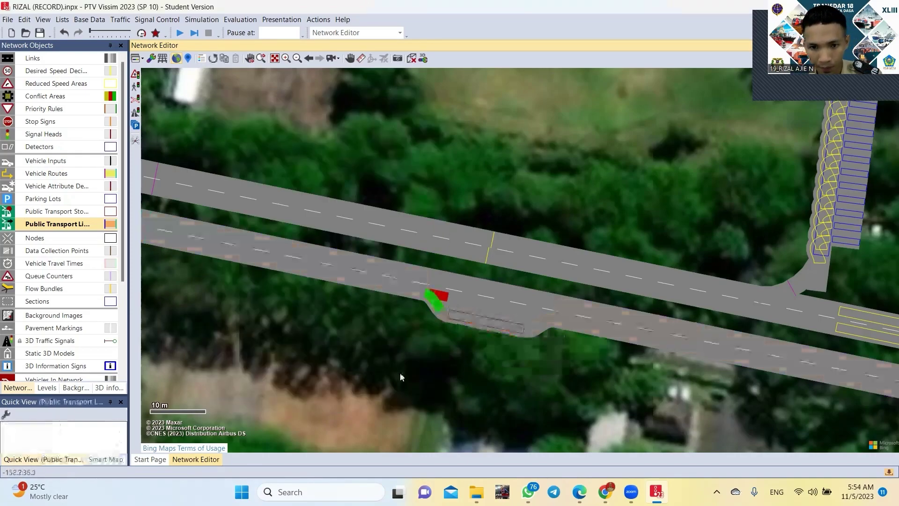
- Open the list of 2D/3D models from the base data, keeping the lay-by stop in view
{"action": "scroll", "coordinate": [404, 364], "scroll_direction": "down", "scroll_amount": 2}
{"action": "scroll", "coordinate": [448, 360], "scroll_direction": "down", "scroll_amount": 1}
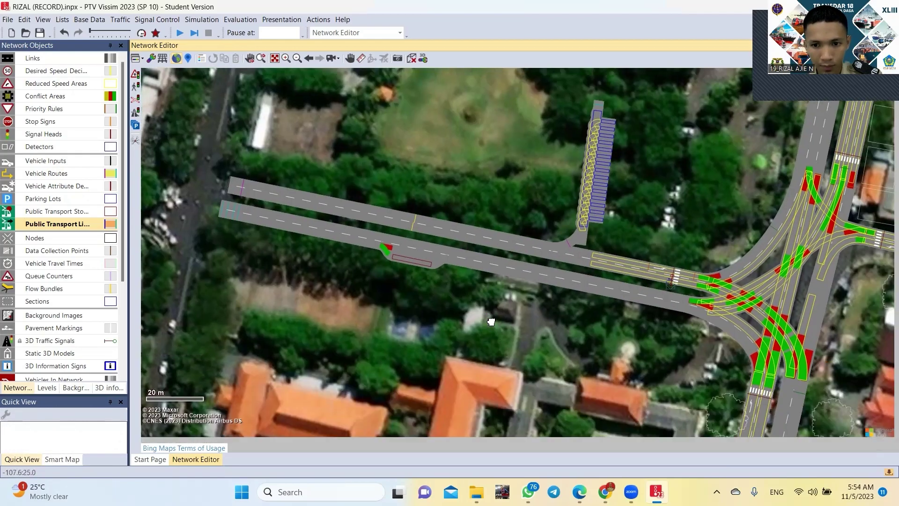
{"action": "left_click_drag", "start_coordinate": [491, 322], "coordinate": [485, 310]}
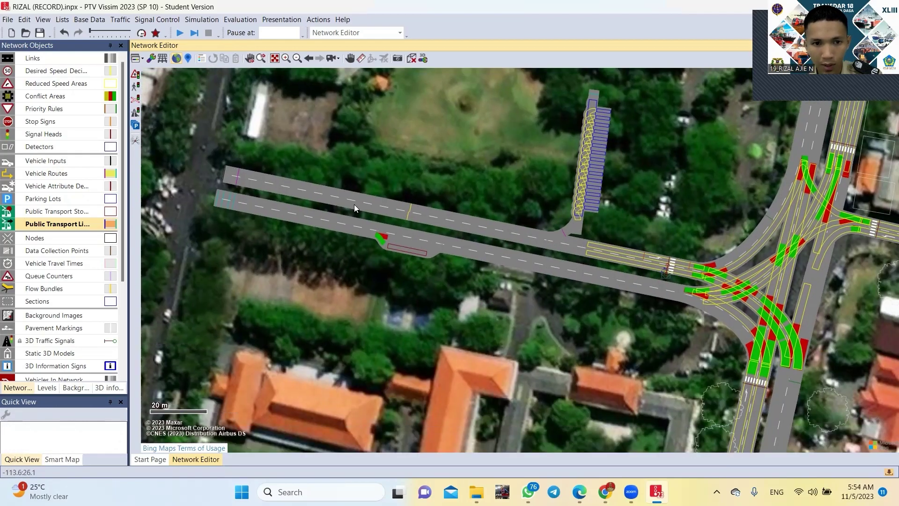
{"action": "left_click", "coordinate": [91, 24]}
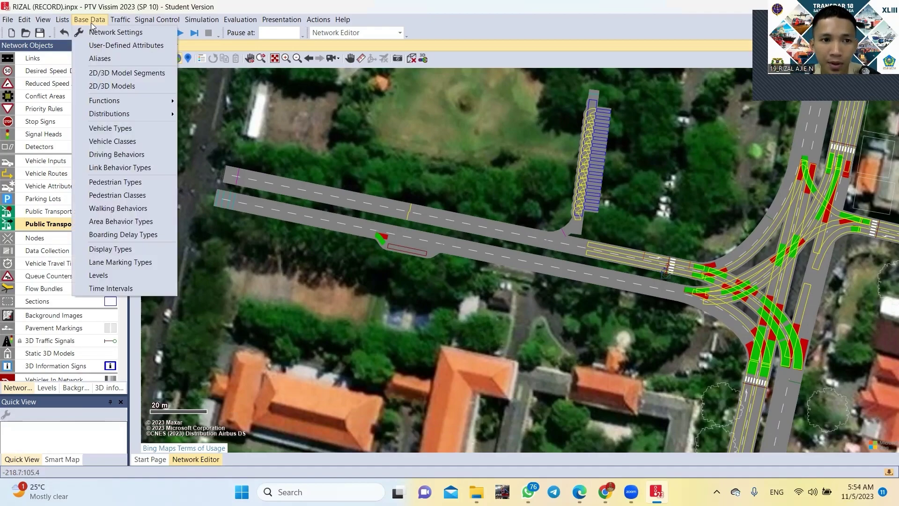
{"action": "left_click", "coordinate": [102, 87]}
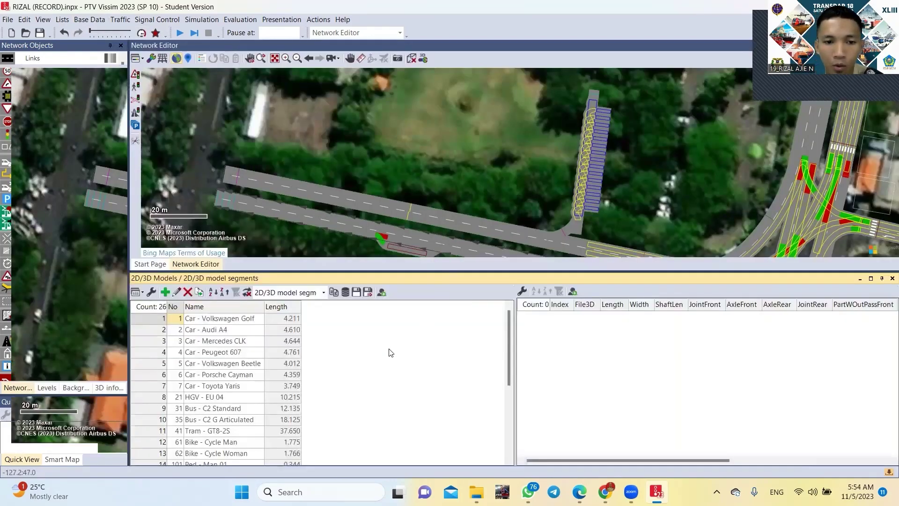
{"action": "left_click", "coordinate": [538, 192]}
{"action": "left_click_drag", "start_coordinate": [538, 191], "coordinate": [511, 161]}
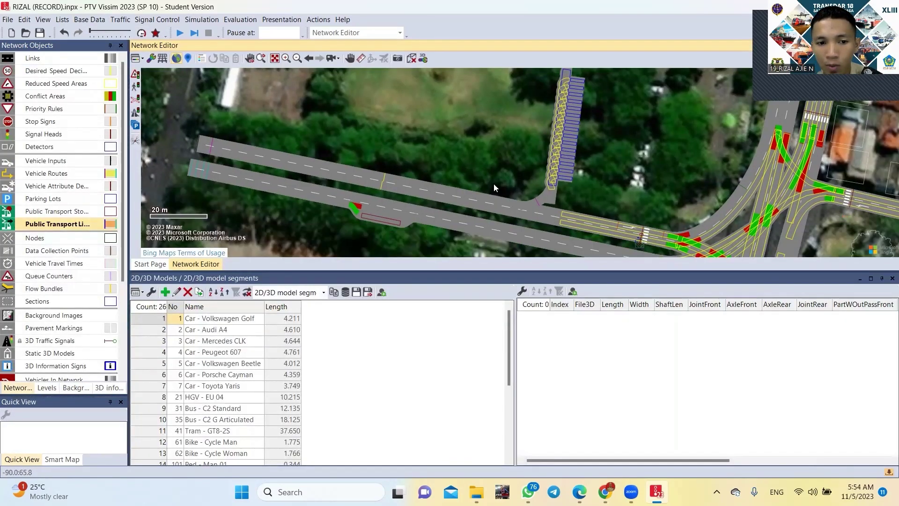
- Find the Bus - C2 Standard model in the 2D/3D model list and open it for editing
{"action": "scroll", "coordinate": [225, 347], "scroll_direction": "down", "scroll_amount": 5}
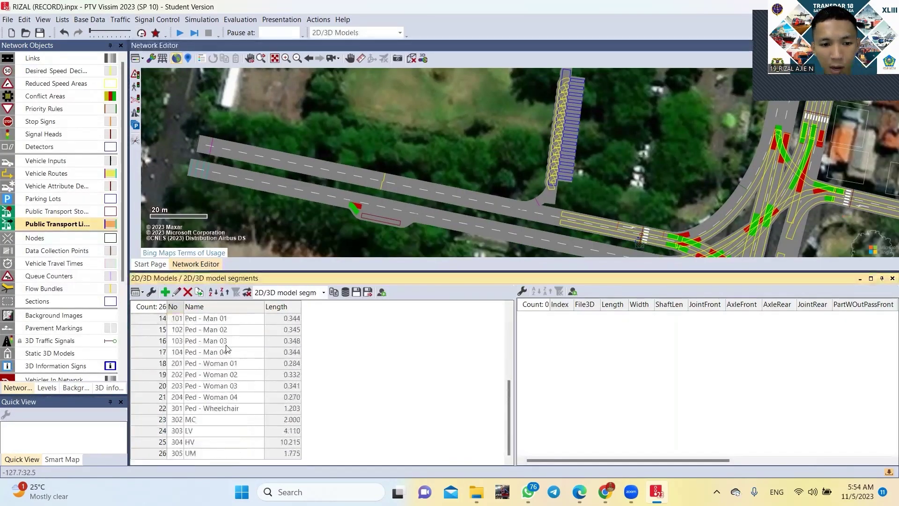
{"action": "scroll", "coordinate": [229, 383], "scroll_direction": "up", "scroll_amount": 5}
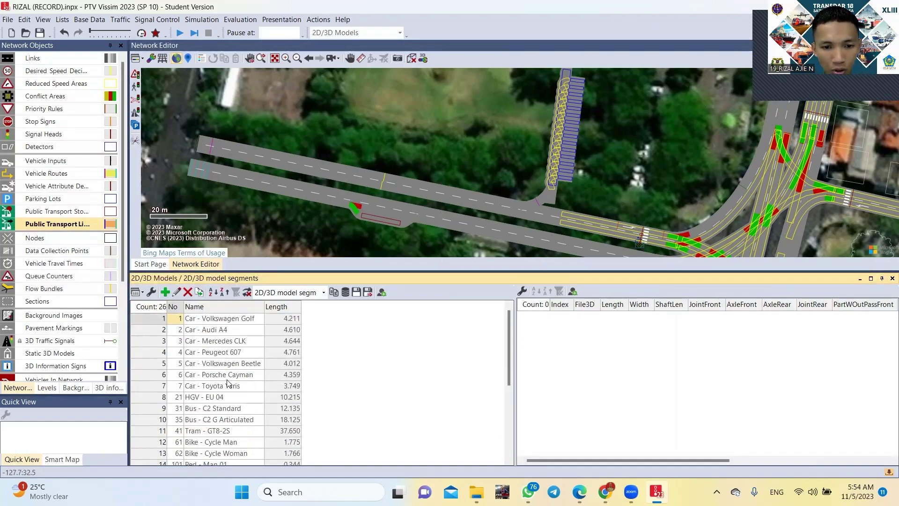
{"action": "scroll", "coordinate": [228, 383], "scroll_direction": "down", "scroll_amount": 5}
{"action": "scroll", "coordinate": [230, 380], "scroll_direction": "up", "scroll_amount": 5}
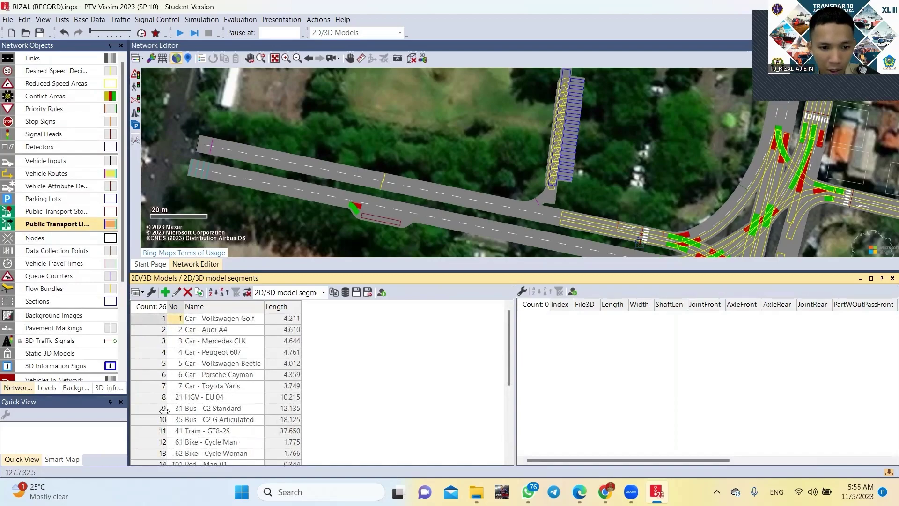
{"action": "left_click", "coordinate": [188, 412]}
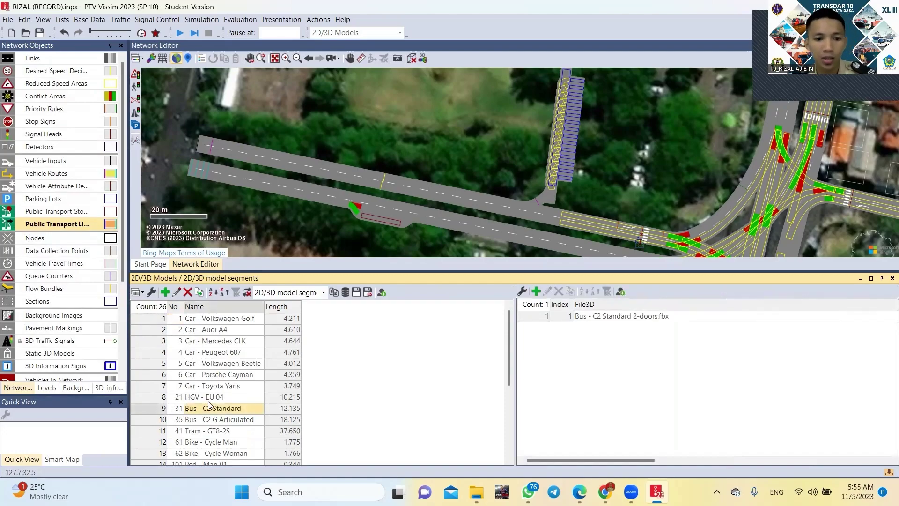
{"action": "left_click", "coordinate": [177, 295]}
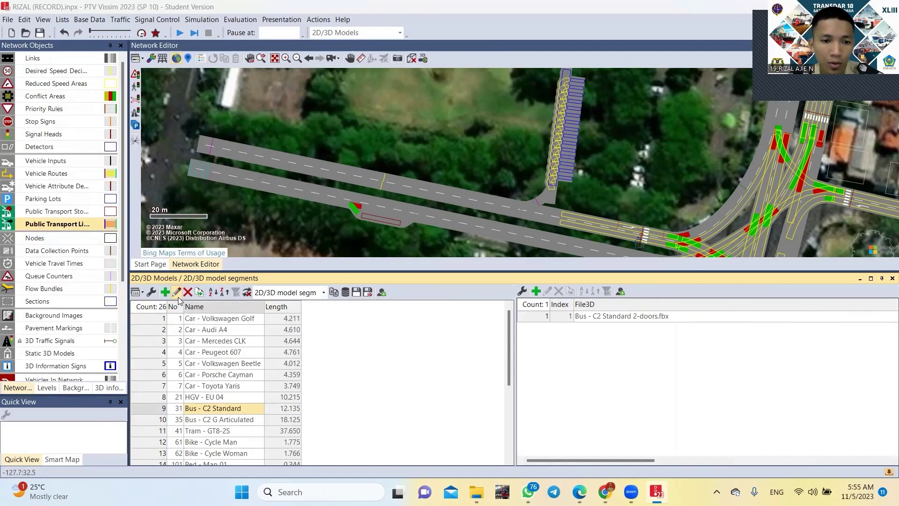
- Examine both sides of the bus model in the 3D preview to see where its doors are
{"action": "left_click_drag", "start_coordinate": [474, 249], "coordinate": [492, 309]}
{"action": "scroll", "coordinate": [518, 307], "scroll_direction": "down", "scroll_amount": 4}
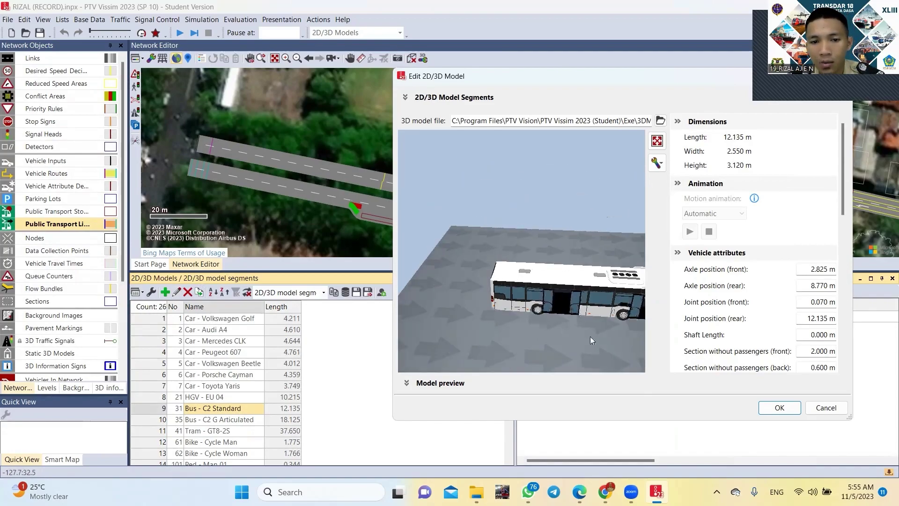
{"action": "left_click_drag", "start_coordinate": [599, 339], "coordinate": [556, 201]}
{"action": "left_click_drag", "start_coordinate": [538, 77], "coordinate": [693, 156]}
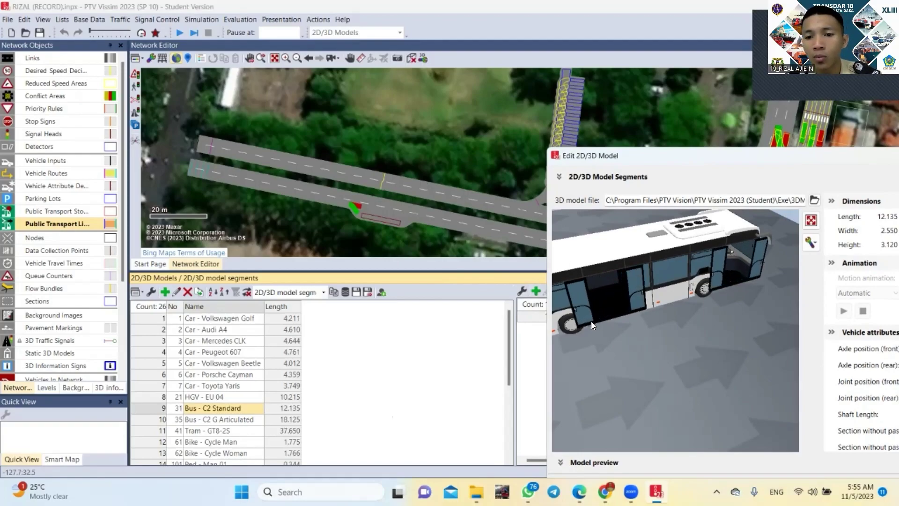
{"action": "left_click_drag", "start_coordinate": [579, 311], "coordinate": [682, 310]}
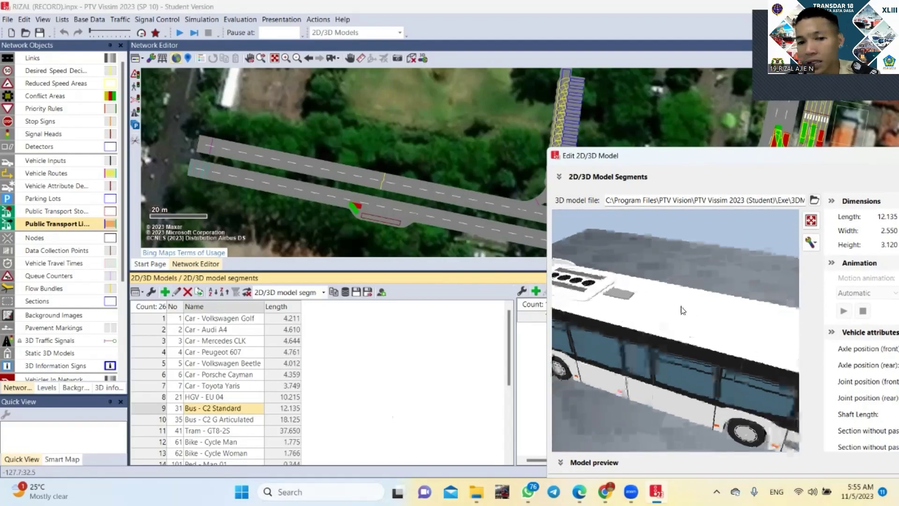
{"action": "scroll", "coordinate": [682, 311], "scroll_direction": "down", "scroll_amount": 5}
{"action": "left_click_drag", "start_coordinate": [723, 343], "coordinate": [701, 369]}
{"action": "scroll", "coordinate": [702, 369], "scroll_direction": "down", "scroll_amount": 2}
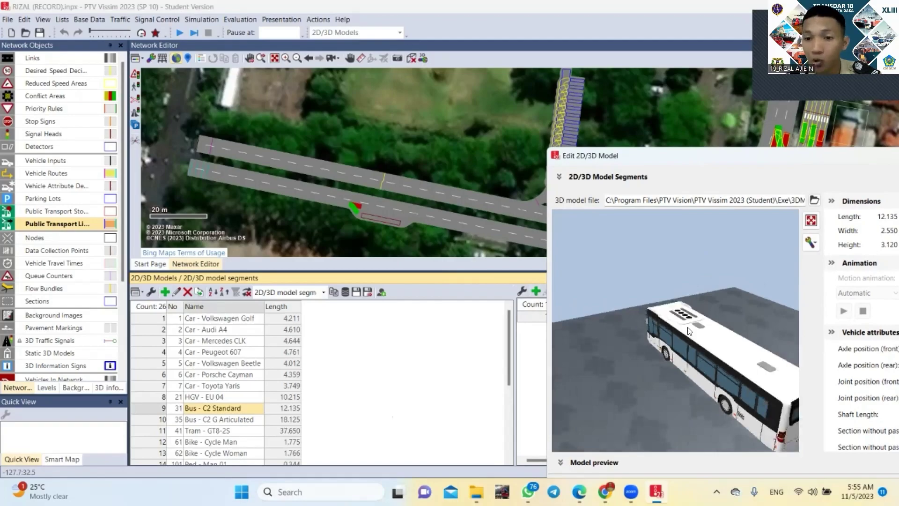
{"action": "left_click_drag", "start_coordinate": [730, 160], "coordinate": [558, 118]}
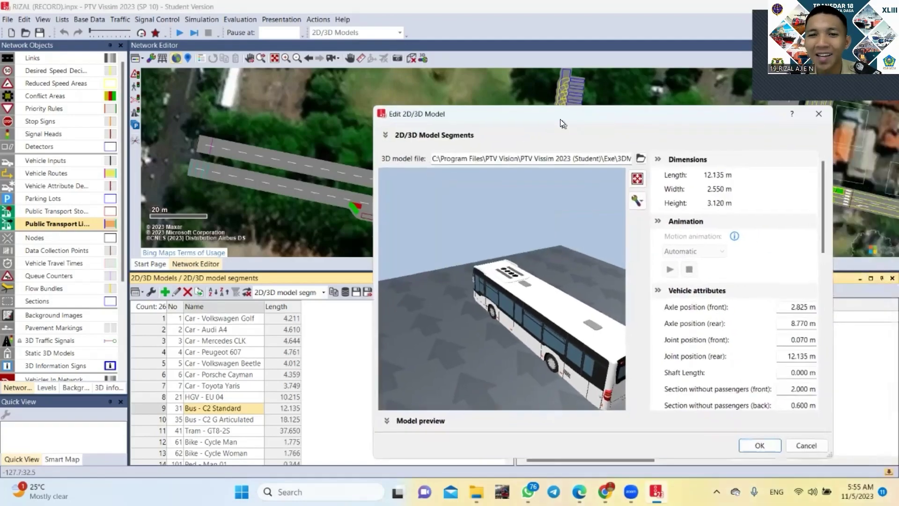
- Replace the bus's 3D model file with Bus - C2 Standard 2-doors left and accept the model
{"action": "left_click", "coordinate": [639, 159]}
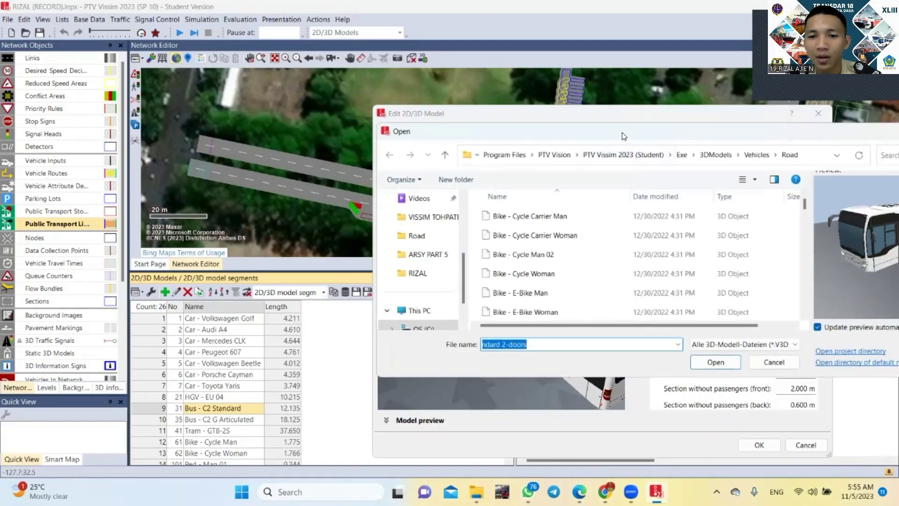
{"action": "scroll", "coordinate": [458, 289], "scroll_direction": "down", "scroll_amount": 3}
{"action": "scroll", "coordinate": [458, 289], "scroll_direction": "up", "scroll_amount": 1}
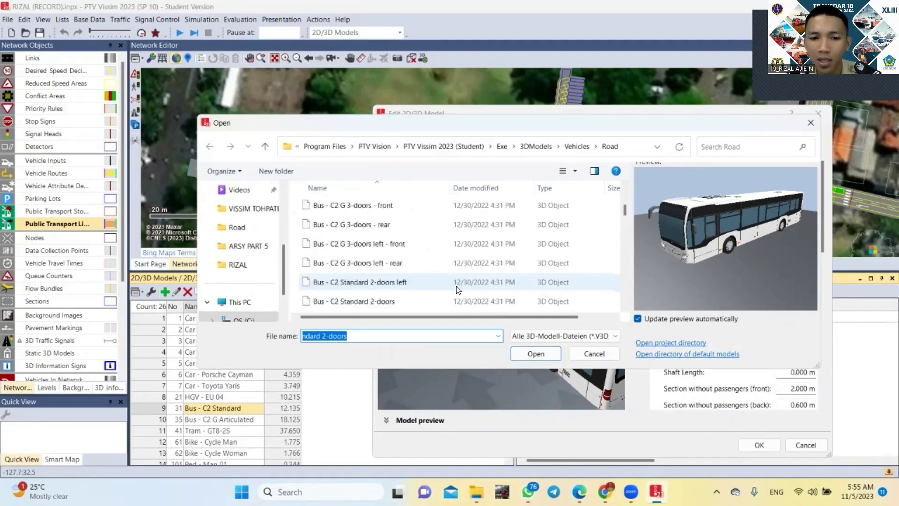
{"action": "left_click", "coordinate": [452, 269]}
{"action": "left_click", "coordinate": [446, 280]}
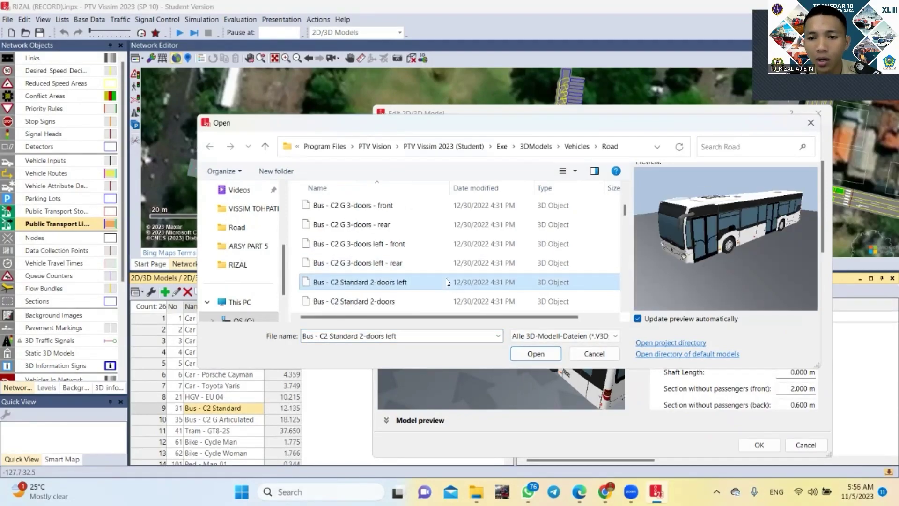
{"action": "mouse_move", "coordinate": [720, 243]}
{"action": "left_mouse_down"}
{"action": "mouse_move", "coordinate": [716, 252]}
{"action": "mouse_move", "coordinate": [638, 254]}
{"action": "mouse_move", "coordinate": [710, 263]}
{"action": "mouse_move", "coordinate": [786, 257]}
{"action": "mouse_move", "coordinate": [711, 250]}
{"action": "left_mouse_up"}
{"action": "left_click", "coordinate": [481, 296]}
{"action": "left_click", "coordinate": [479, 286]}
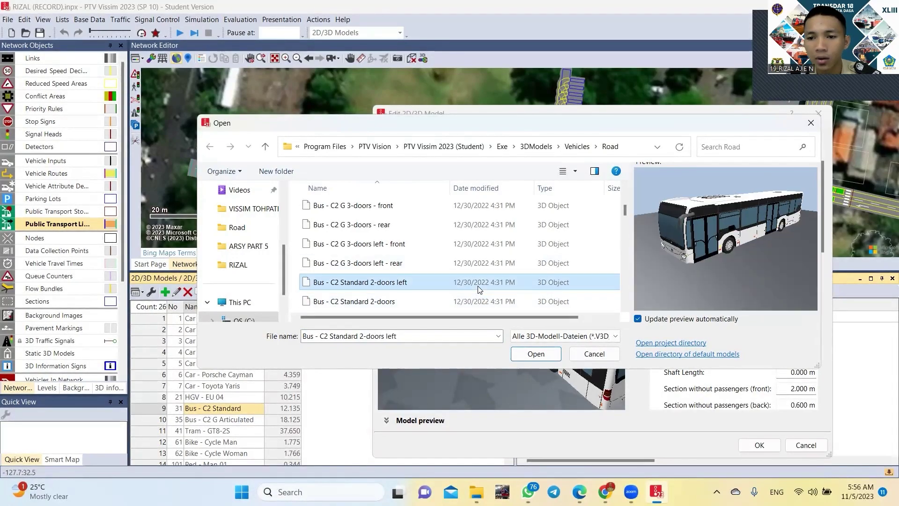
{"action": "left_click", "coordinate": [480, 296]}
{"action": "left_click", "coordinate": [478, 288]}
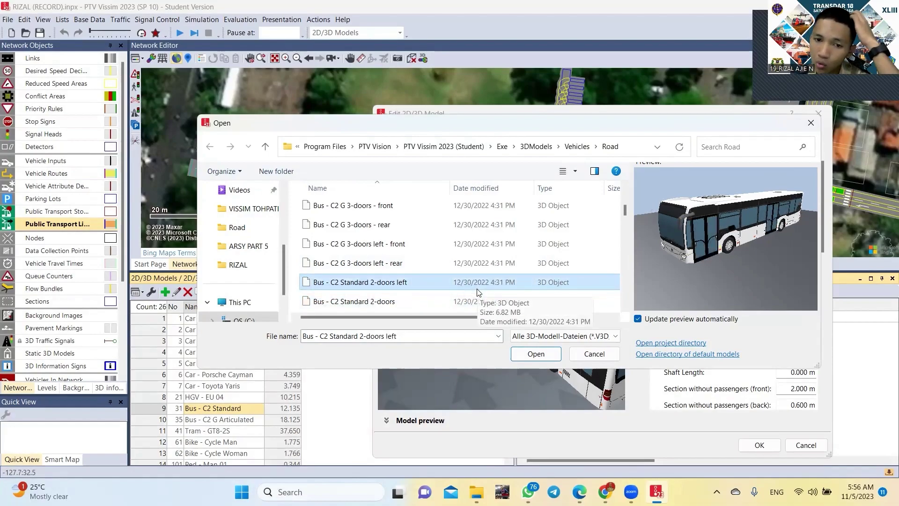
{"action": "left_click", "coordinate": [535, 355]}
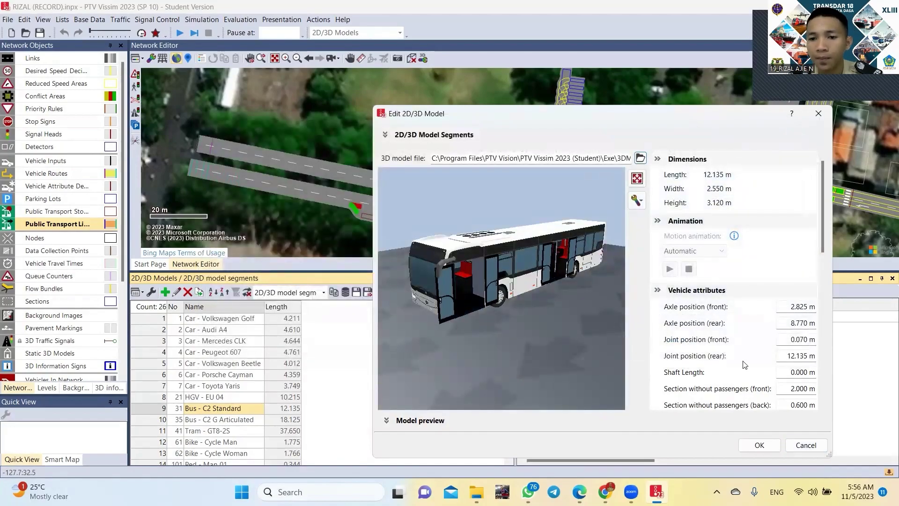
{"action": "scroll", "coordinate": [761, 238], "scroll_direction": "down", "scroll_amount": 3}
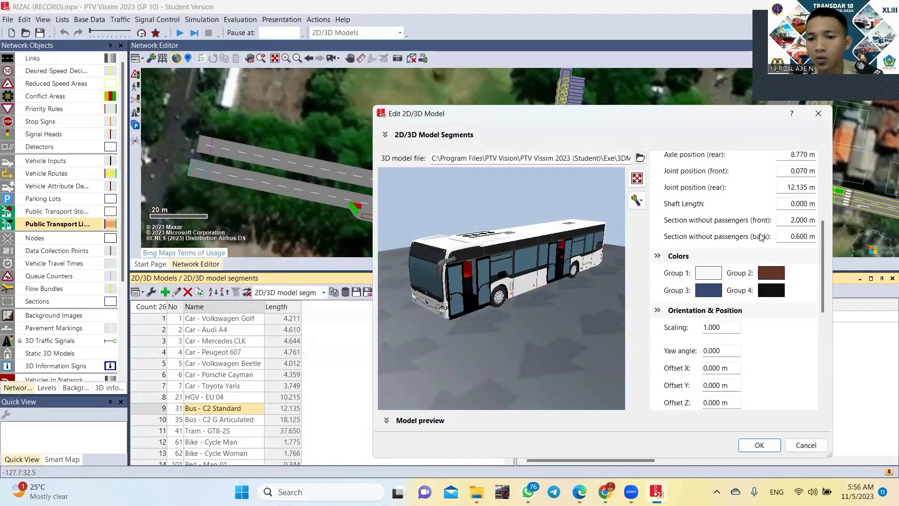
{"action": "left_click", "coordinate": [771, 446]}
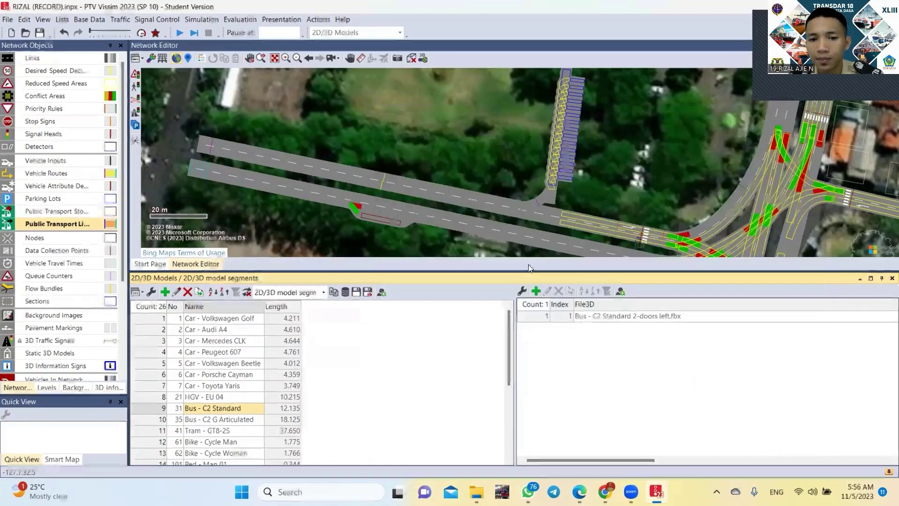
- Minimise the 2D/3D model list and start the simulation with the lay-by stop in view, saving the changes
{"action": "left_click", "coordinate": [861, 278]}
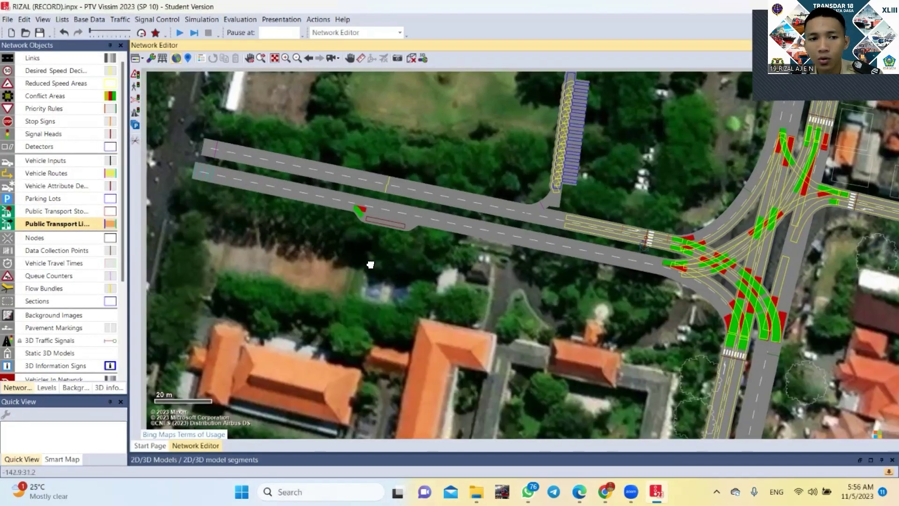
{"action": "left_click_drag", "start_coordinate": [371, 265], "coordinate": [400, 282]}
{"action": "left_click_drag", "start_coordinate": [596, 372], "coordinate": [550, 307]}
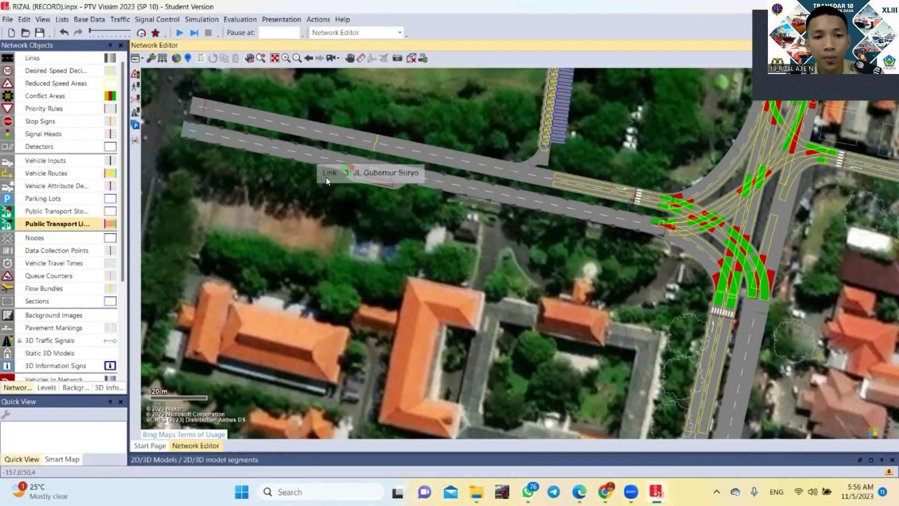
{"action": "scroll", "coordinate": [353, 175], "scroll_direction": "up", "scroll_amount": 3}
{"action": "left_click", "coordinate": [388, 179]}
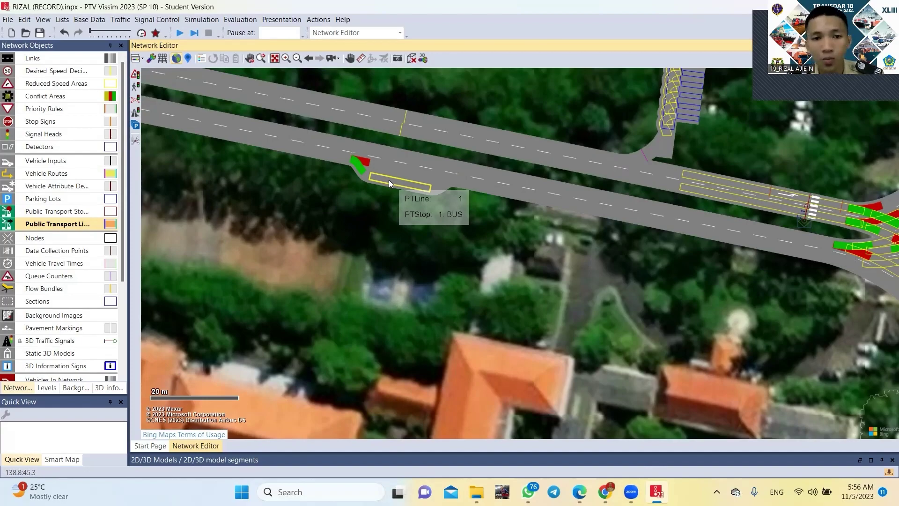
{"action": "left_click", "coordinate": [179, 34]}
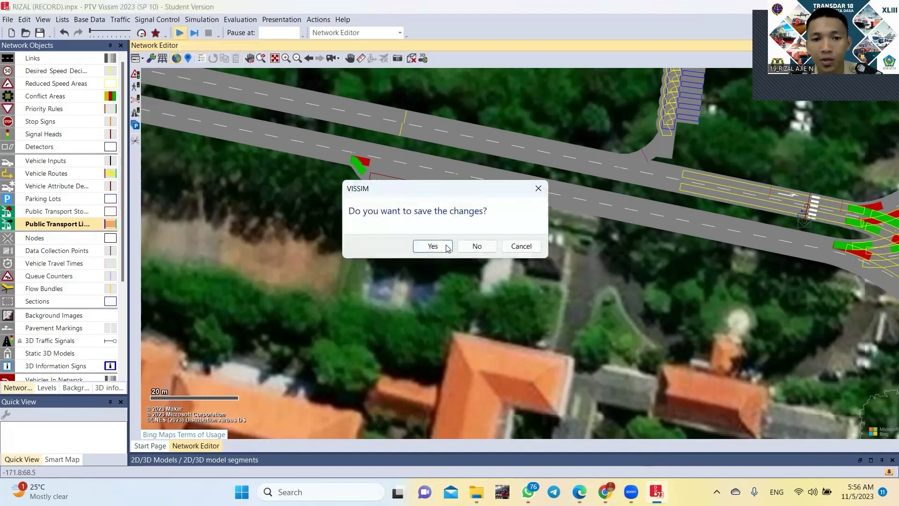
{"action": "left_click", "coordinate": [447, 246]}
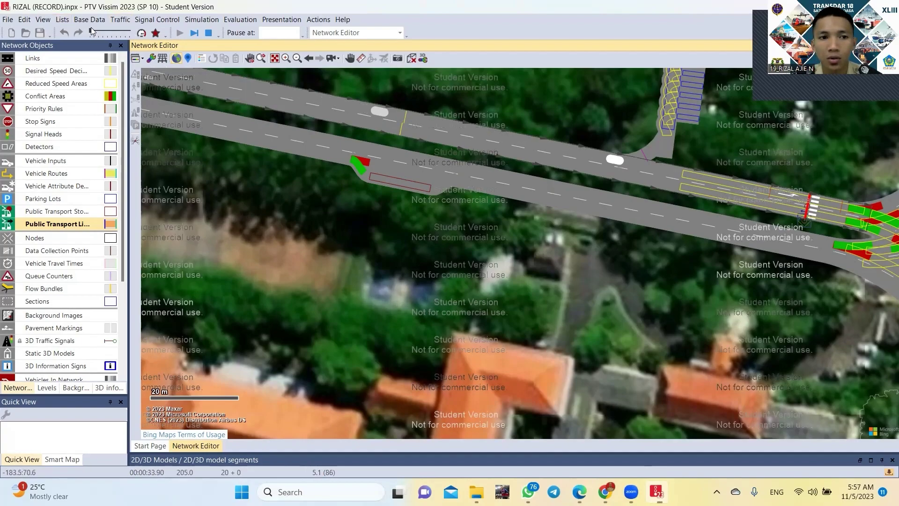
- Speed up the running simulation until buses reach the lay-by, ending with a display update every 2 simulation seconds
{"action": "left_click_drag", "start_coordinate": [91, 28], "coordinate": [94, 29]}
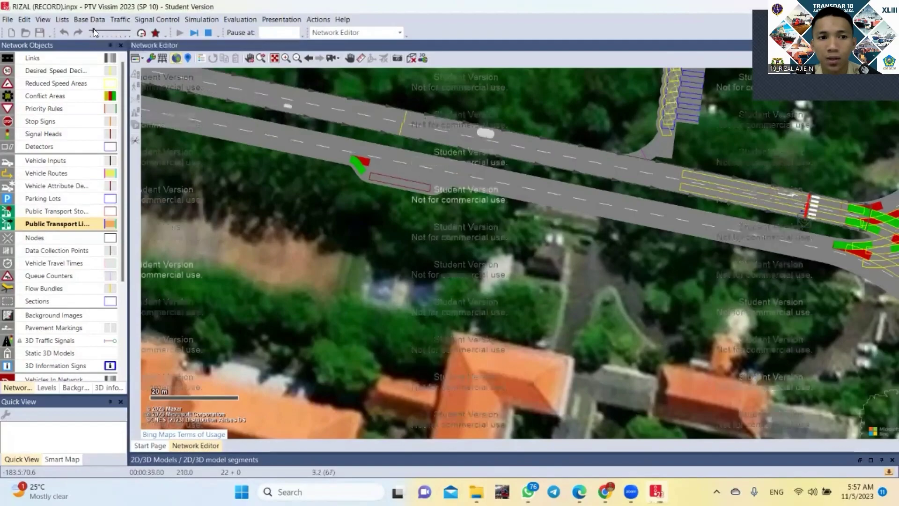
{"action": "left_click", "coordinate": [97, 30]}
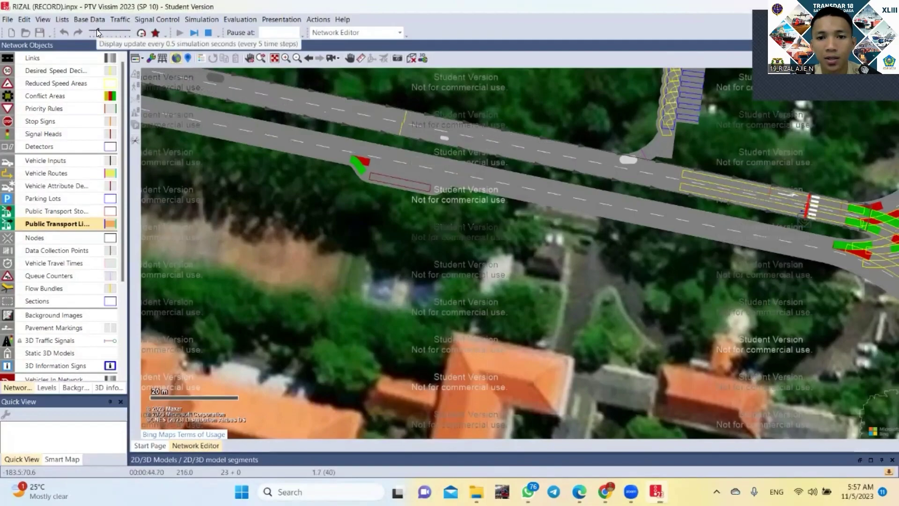
{"action": "left_click", "coordinate": [95, 29]}
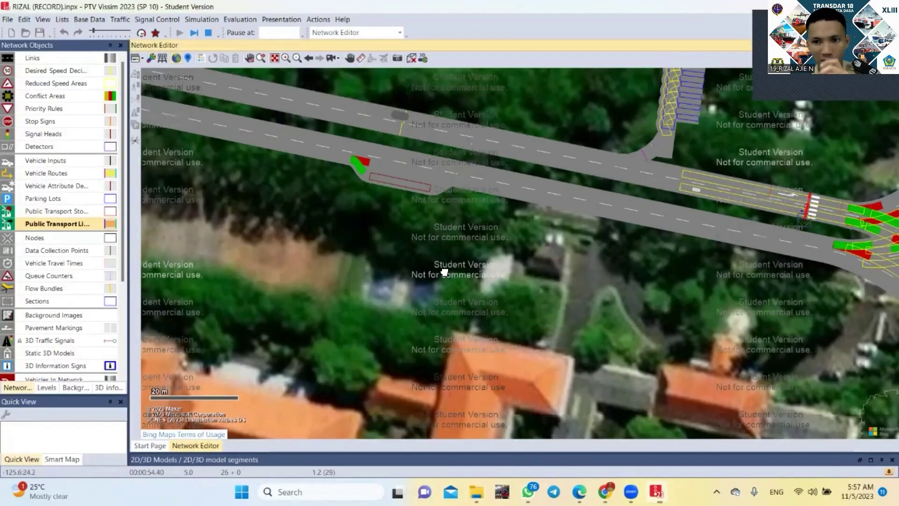
{"action": "left_click_drag", "start_coordinate": [443, 272], "coordinate": [421, 295]}
{"action": "left_click", "coordinate": [97, 29]}
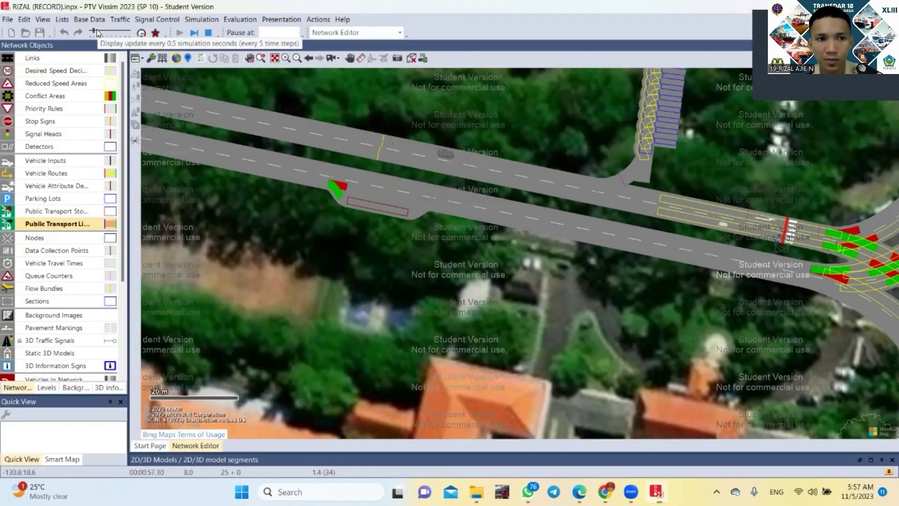
{"action": "left_click", "coordinate": [101, 31]}
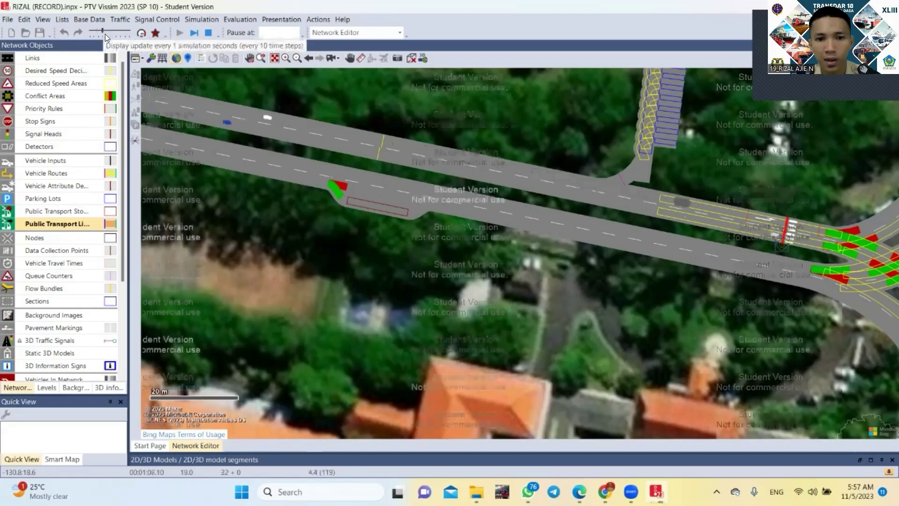
{"action": "scroll", "coordinate": [301, 282], "scroll_direction": "down", "scroll_amount": 1}
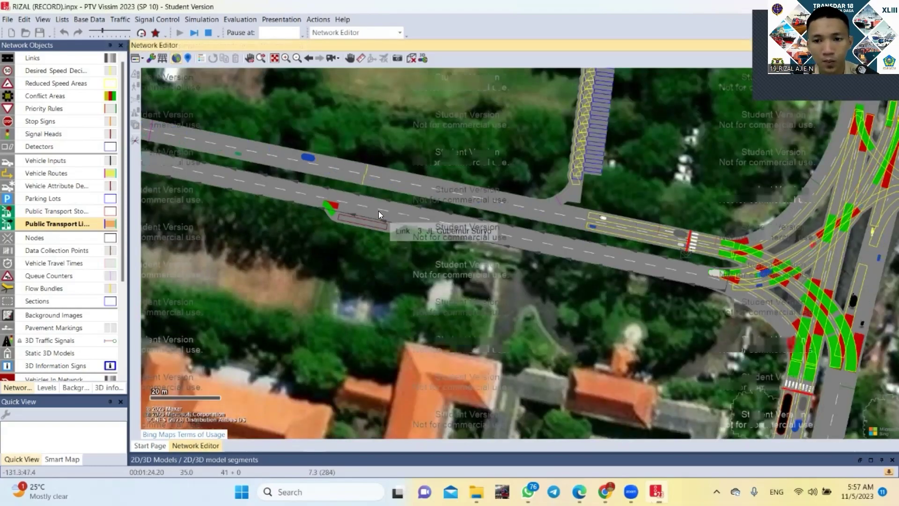
{"action": "left_click", "coordinate": [104, 29]}
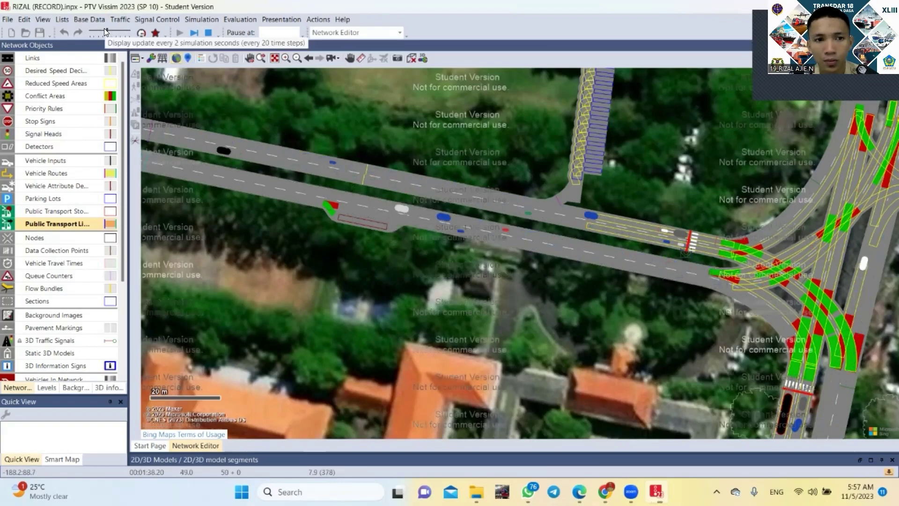
{"action": "left_click_drag", "start_coordinate": [104, 28], "coordinate": [108, 29]}
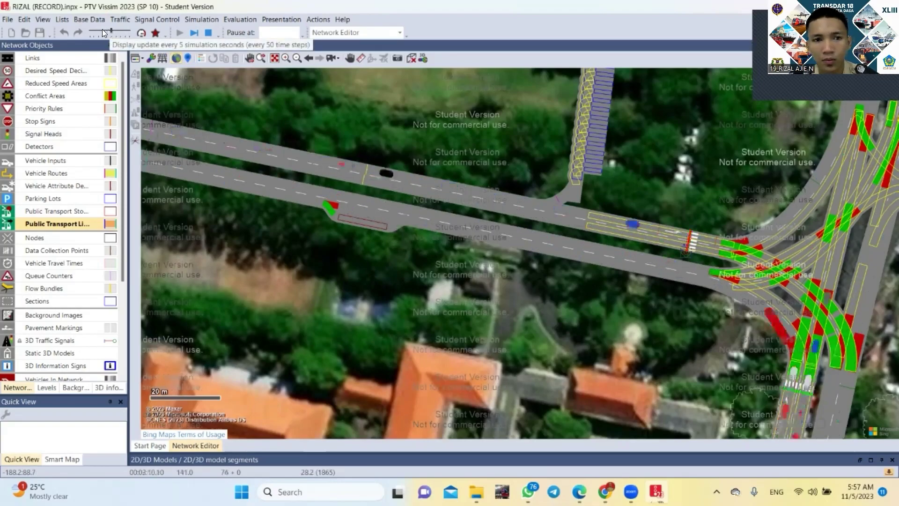
{"action": "left_click", "coordinate": [92, 29]}
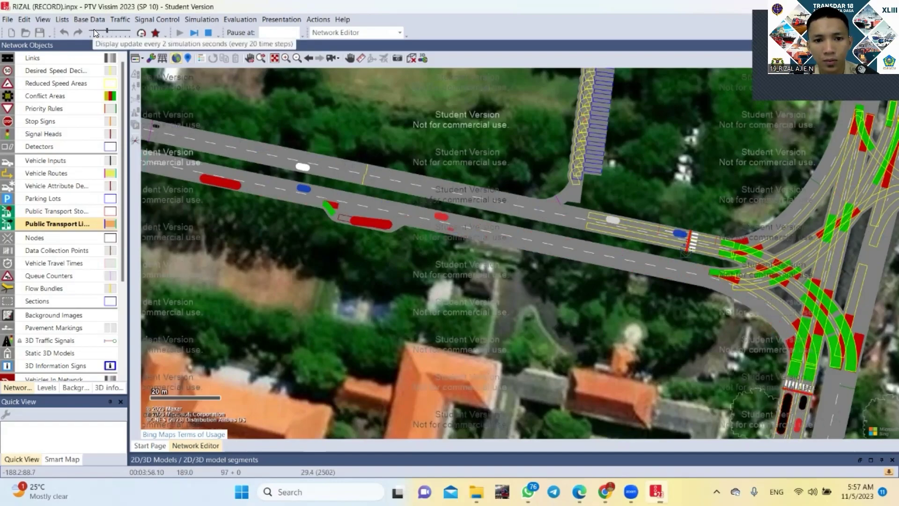
- Observe the bus traffic at the lay-by stop on JL Gubernur Suryo up close
{"action": "scroll", "coordinate": [313, 214], "scroll_direction": "up", "scroll_amount": 3}
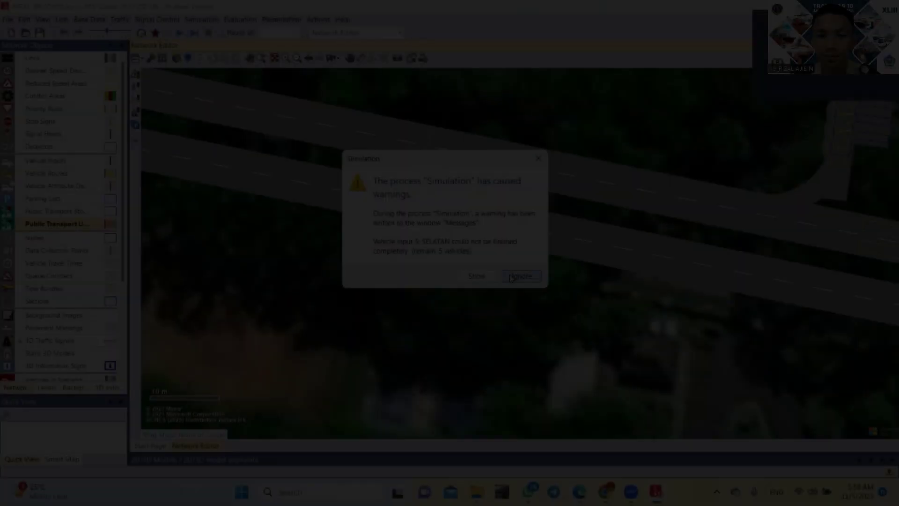
{"action": "scroll", "coordinate": [419, 316], "scroll_direction": "down", "scroll_amount": 1}
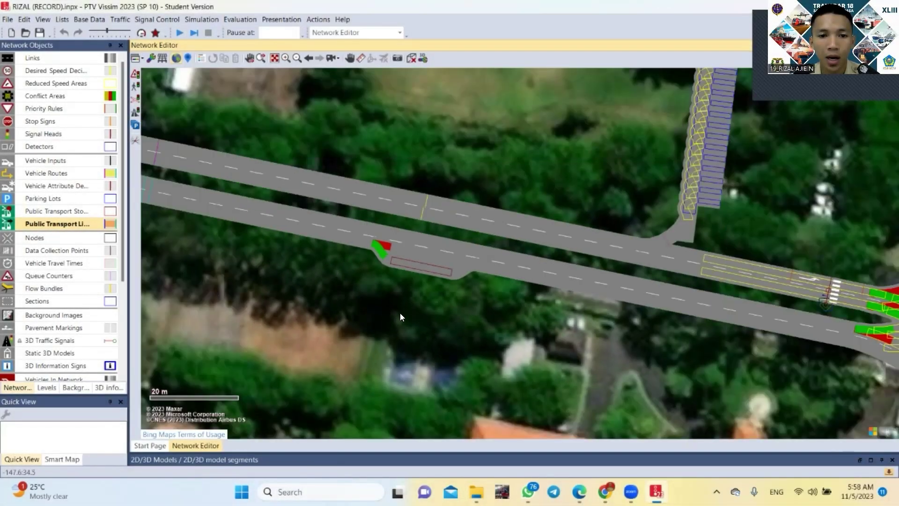
{"action": "left_click_drag", "start_coordinate": [386, 294], "coordinate": [411, 290]}
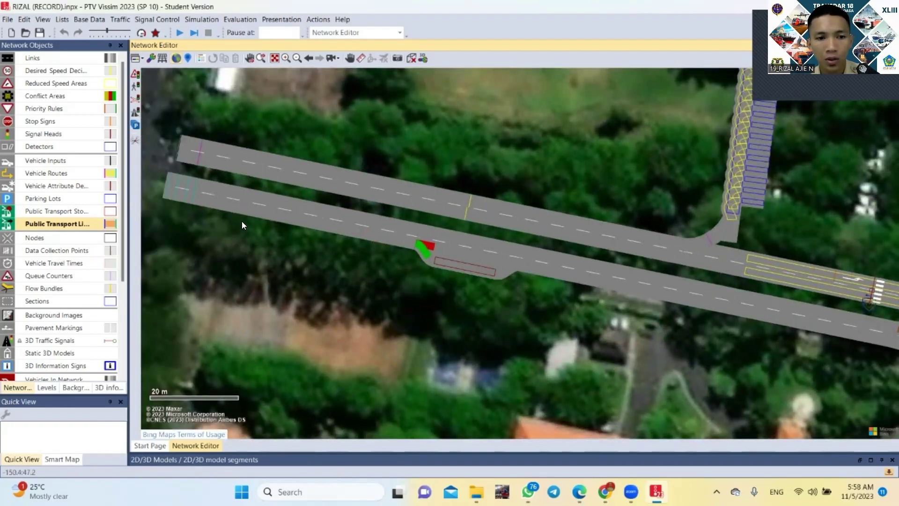
- Add a left platform edge to the BUS public transport stop in the lay-by
{"action": "left_click", "coordinate": [54, 212]}
{"action": "left_click", "coordinate": [55, 211]}
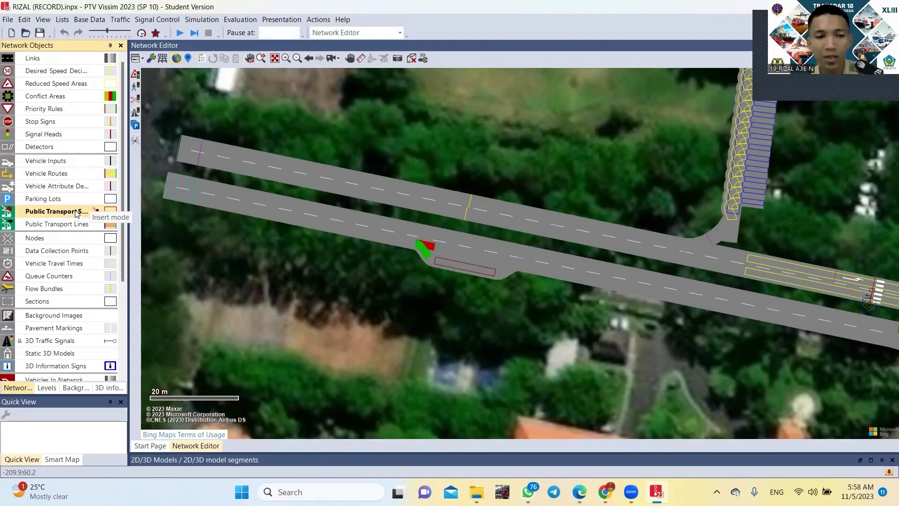
{"action": "scroll", "coordinate": [458, 279], "scroll_direction": "up", "scroll_amount": 2}
{"action": "right_click", "coordinate": [417, 229]}
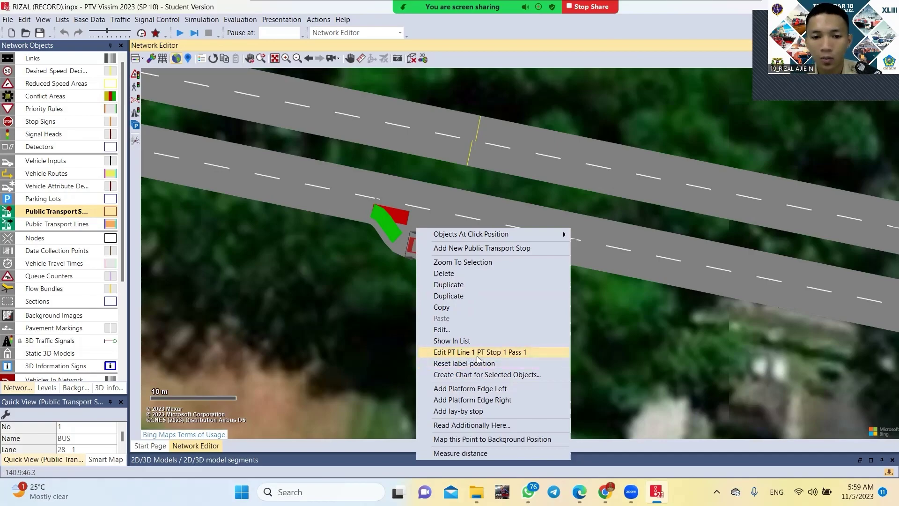
{"action": "left_click", "coordinate": [360, 286]}
{"action": "left_click", "coordinate": [421, 242]}
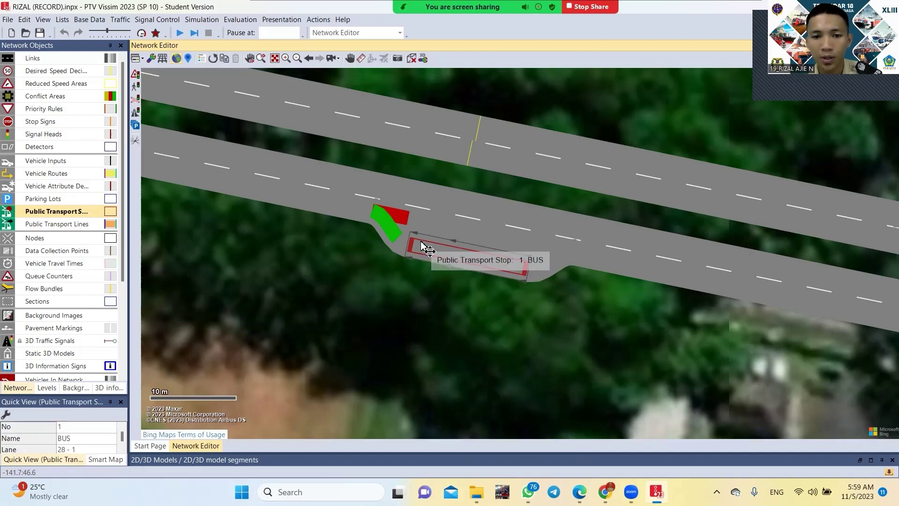
{"action": "right_click", "coordinate": [421, 242]}
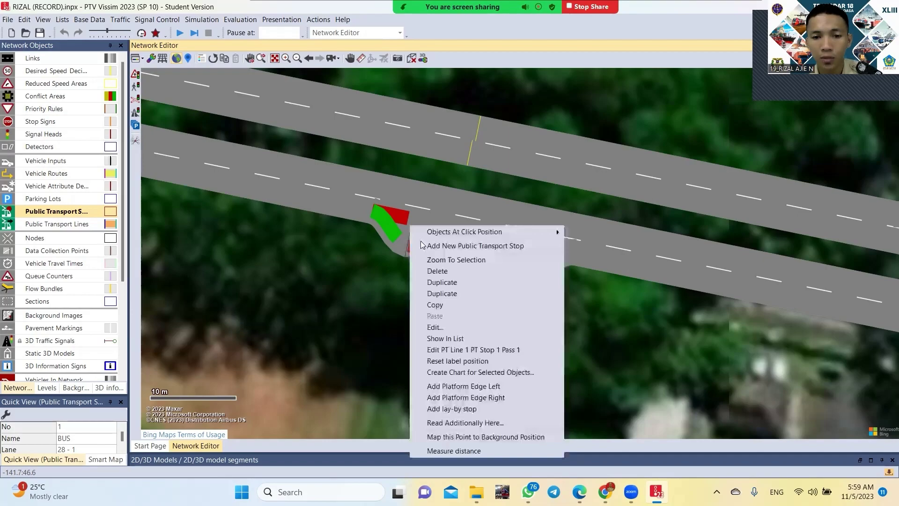
{"action": "left_click", "coordinate": [486, 387]}
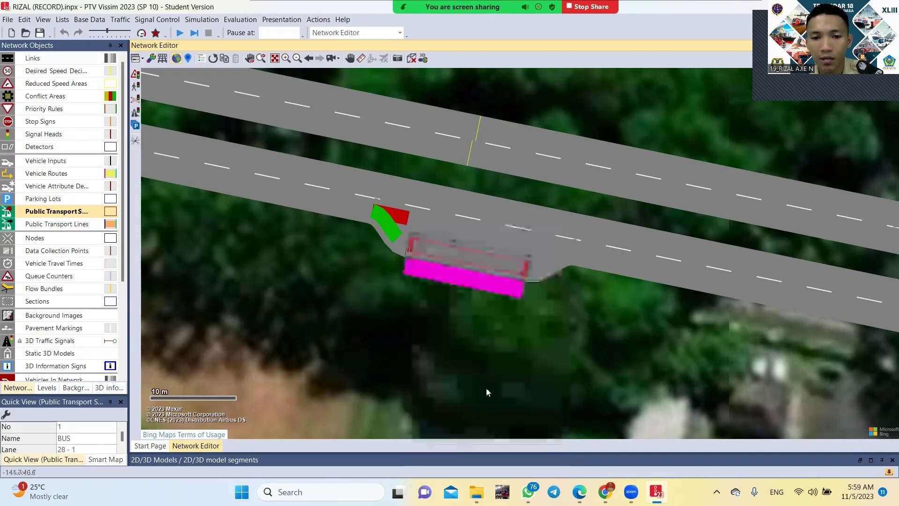
- Duplicate the platform edge area and place the copy directly along its outer side, away from the road
{"action": "right_click", "coordinate": [471, 279]}
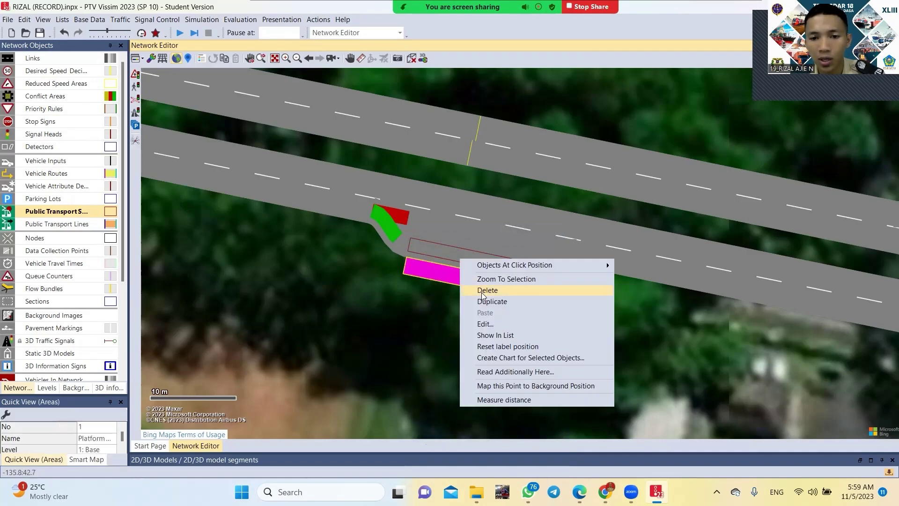
{"action": "left_click", "coordinate": [488, 303]}
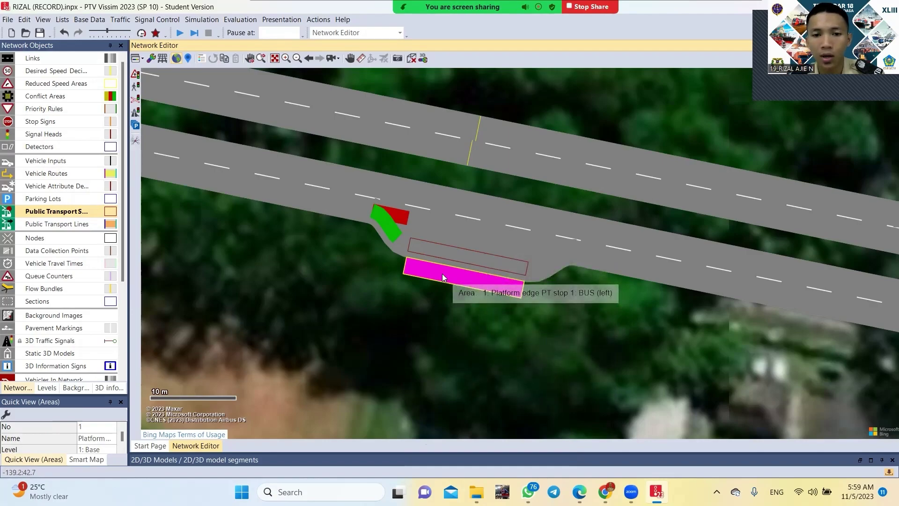
{"action": "right_click", "coordinate": [442, 274]}
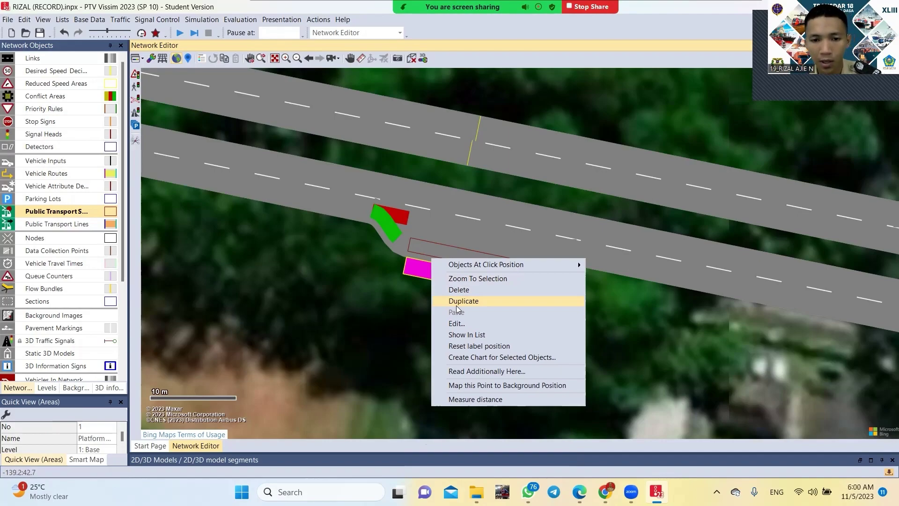
{"action": "left_click", "coordinate": [457, 303]}
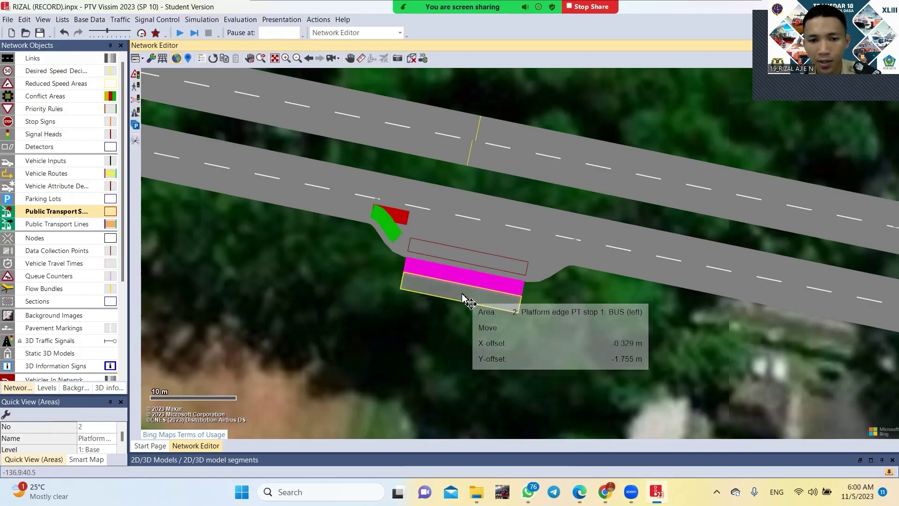
{"action": "left_click", "coordinate": [465, 298]}
{"action": "left_click", "coordinate": [494, 300]}
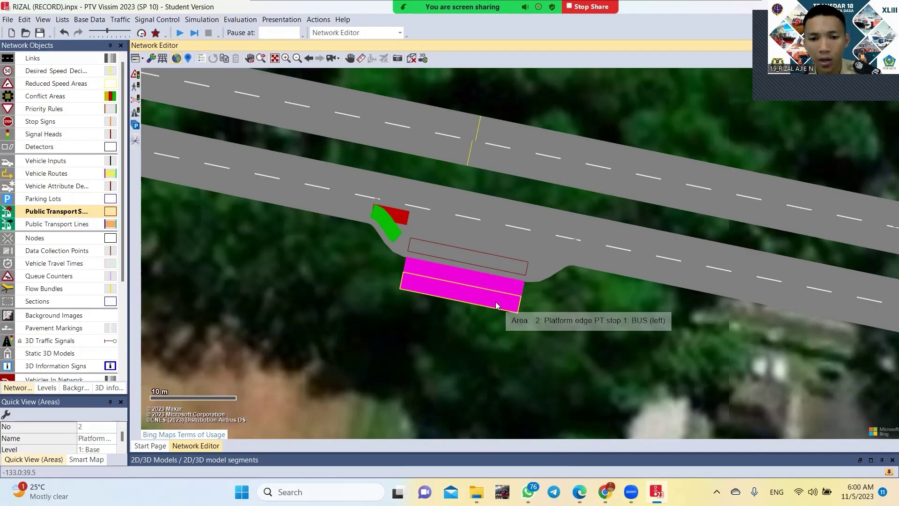
- Set the duplicated area's public transport usage to Waiting area for stop 1: BUS and accept it
{"action": "double_click", "coordinate": [496, 306]}
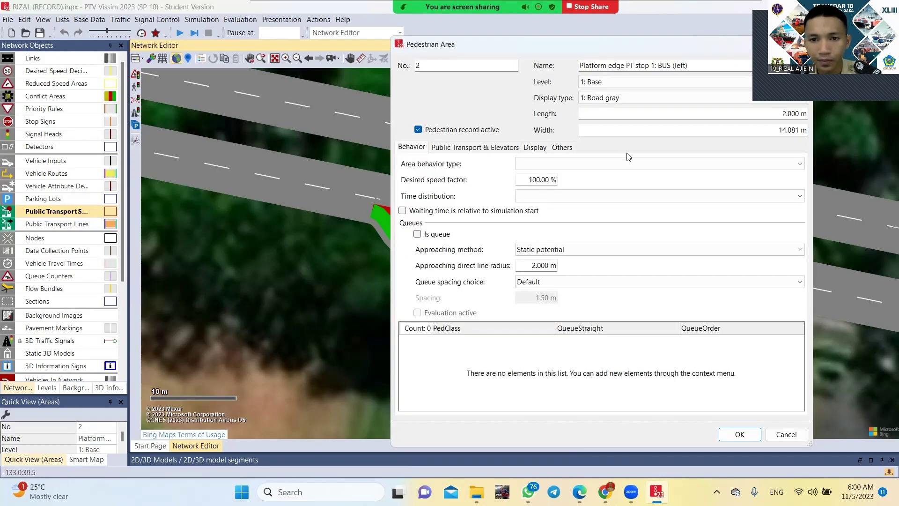
{"action": "left_click", "coordinate": [461, 150]}
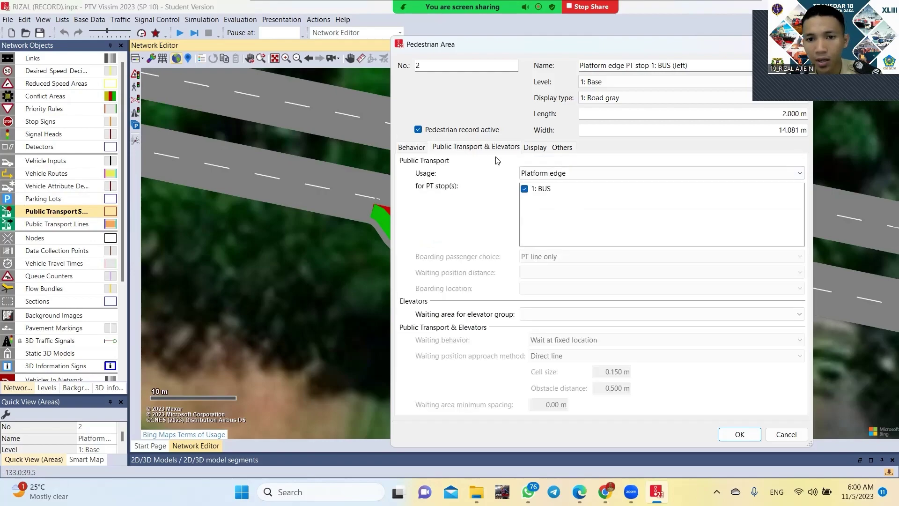
{"action": "left_click_drag", "start_coordinate": [545, 48], "coordinate": [649, 97]}
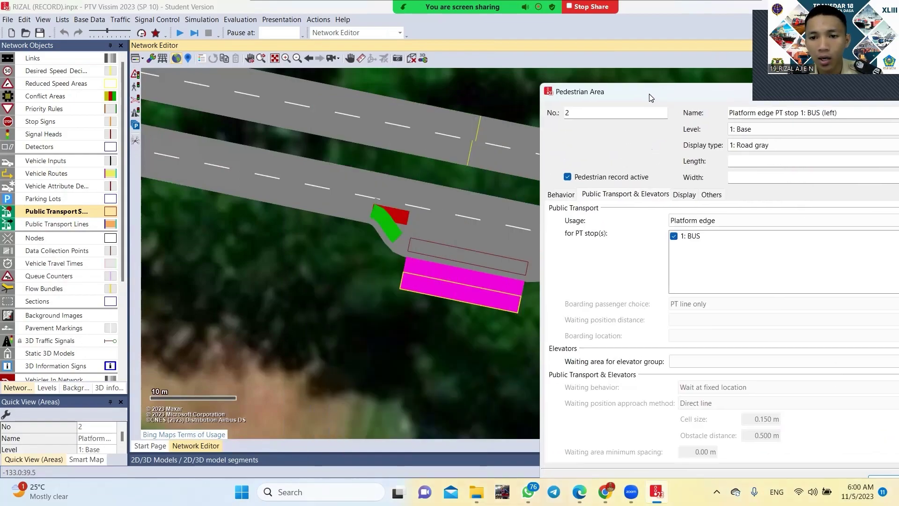
{"action": "left_click", "coordinate": [687, 216]}
{"action": "left_click", "coordinate": [701, 234]}
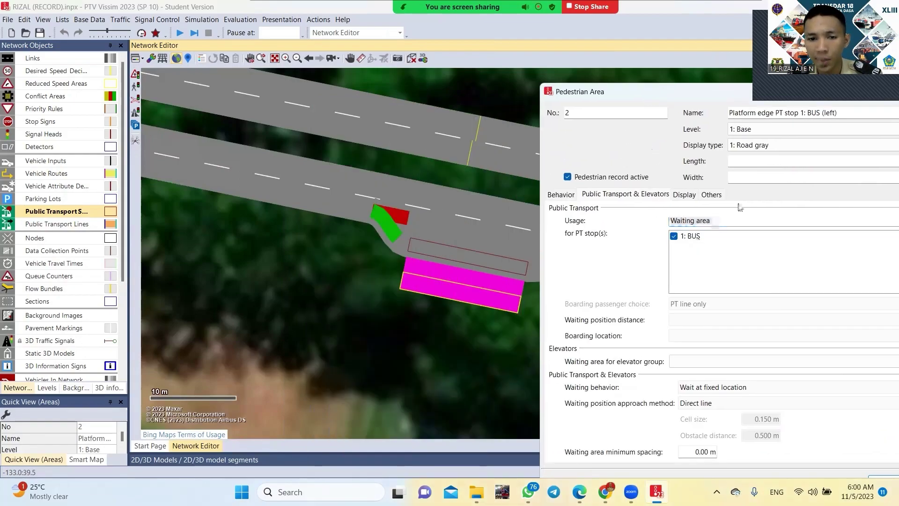
{"action": "left_click_drag", "start_coordinate": [700, 94], "coordinate": [496, 31]}
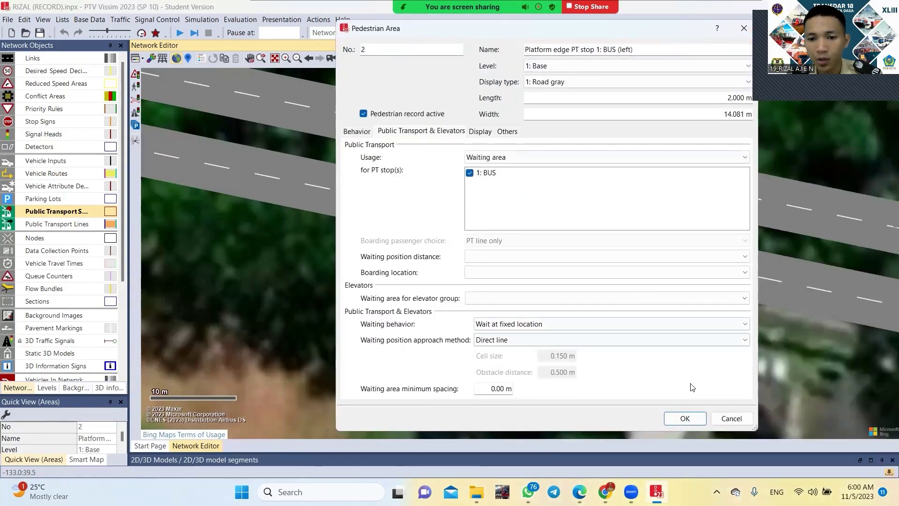
{"action": "left_click", "coordinate": [686, 418]}
- Draw a circular pedestrian area on the open ground south of the waiting area
{"action": "scroll", "coordinate": [623, 405], "scroll_direction": "down", "scroll_amount": 1}
{"action": "left_click_drag", "start_coordinate": [649, 411], "coordinate": [620, 378]}
{"action": "scroll", "coordinate": [82, 326], "scroll_direction": "down", "scroll_amount": 3}
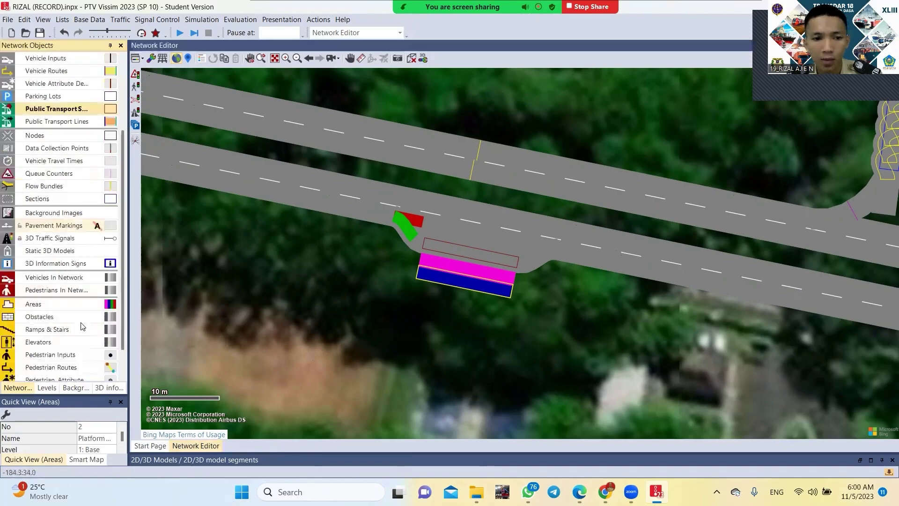
{"action": "scroll", "coordinate": [82, 326], "scroll_direction": "down", "scroll_amount": 1}
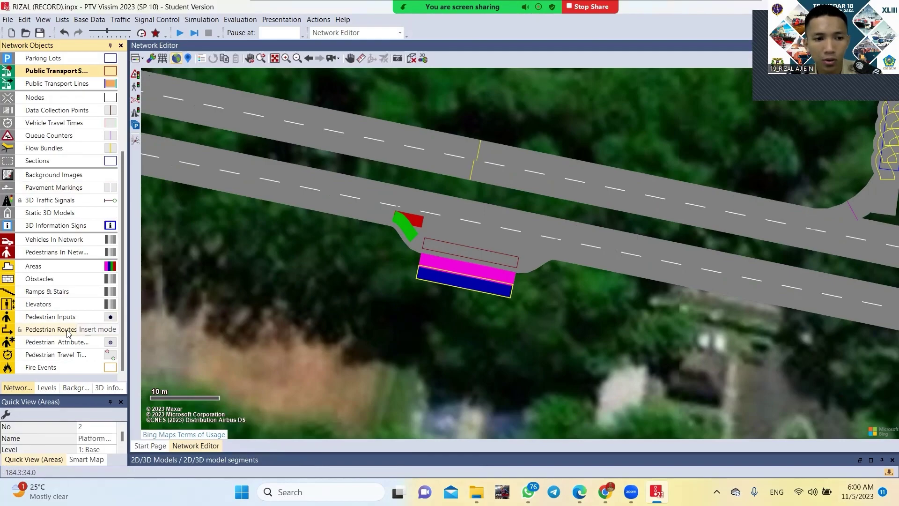
{"action": "left_click", "coordinate": [49, 267]}
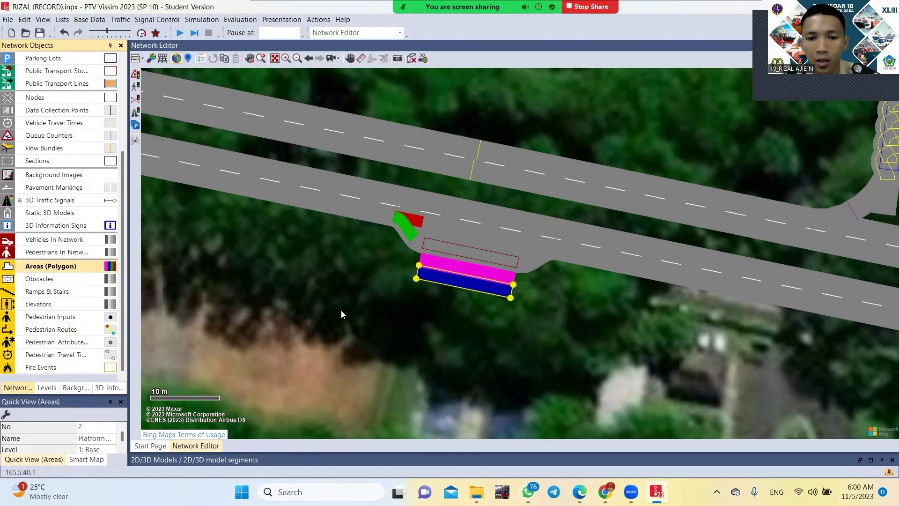
{"action": "left_click_drag", "start_coordinate": [519, 385], "coordinate": [532, 309]}
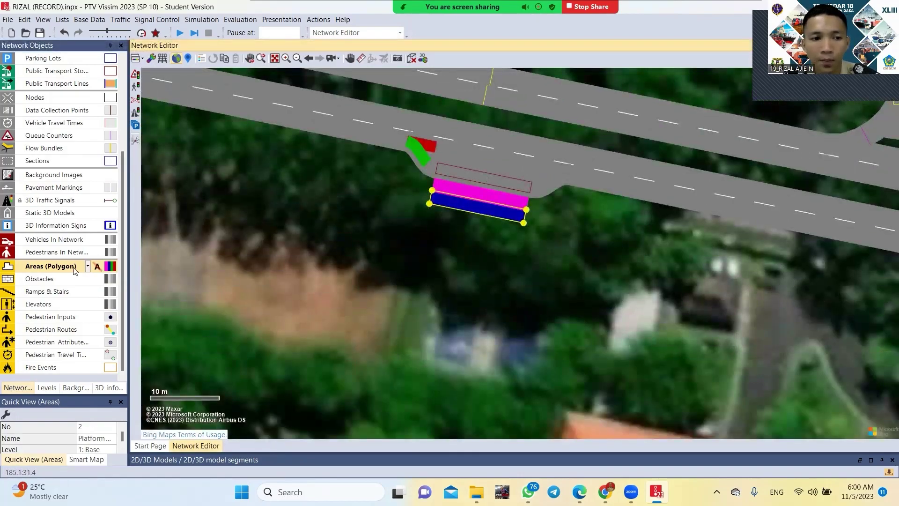
{"action": "left_click", "coordinate": [87, 267]}
{"action": "left_click", "coordinate": [74, 295]}
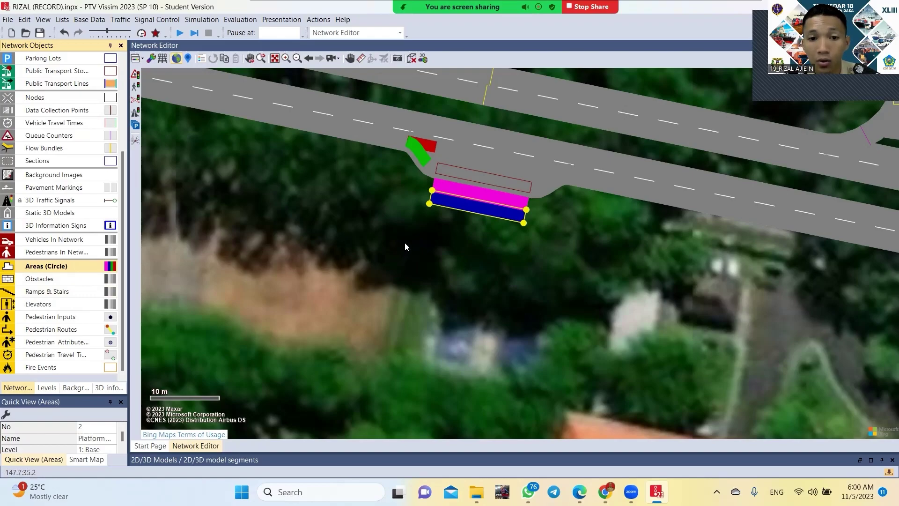
{"action": "left_click_drag", "start_coordinate": [397, 252], "coordinate": [476, 334]}
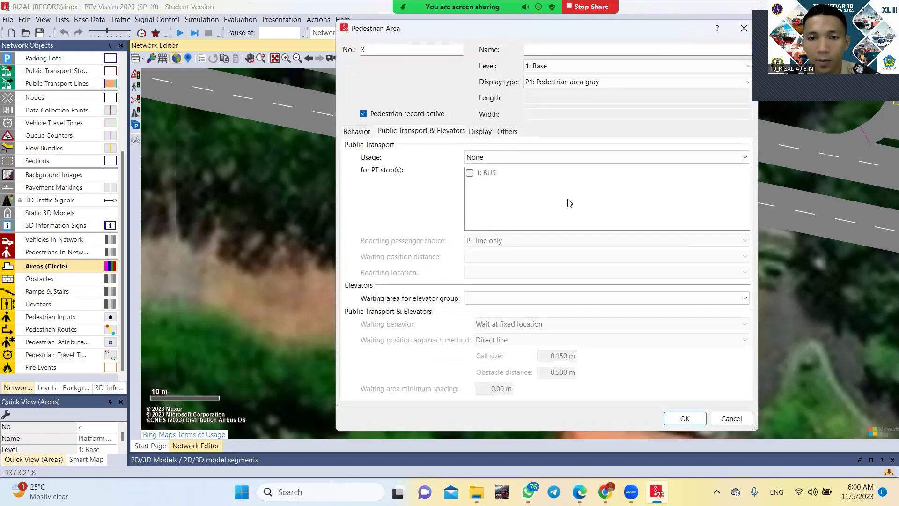
- Accept the circular area with public transport usage None and display type 21: Pedestrian area gray
{"action": "left_click", "coordinate": [485, 158]}
{"action": "left_click", "coordinate": [485, 158]}
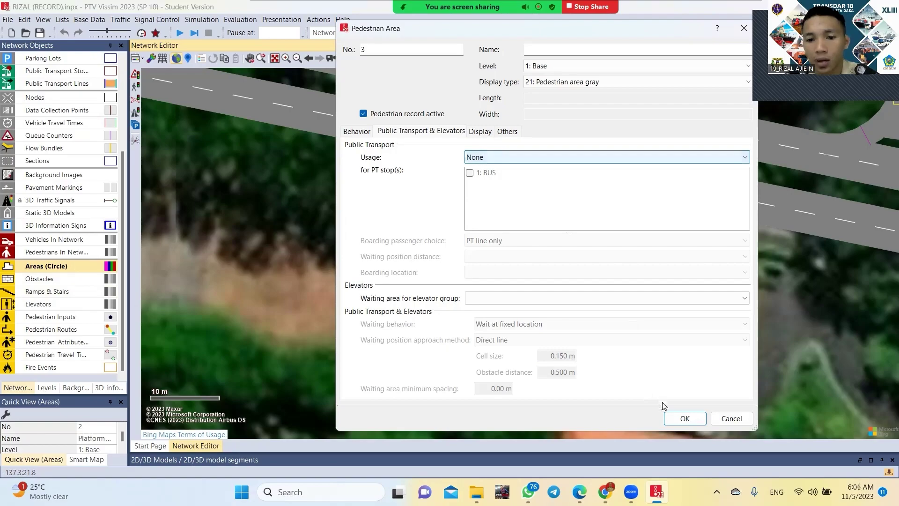
{"action": "left_click", "coordinate": [685, 418]}
{"action": "left_click_drag", "start_coordinate": [443, 294], "coordinate": [458, 311]}
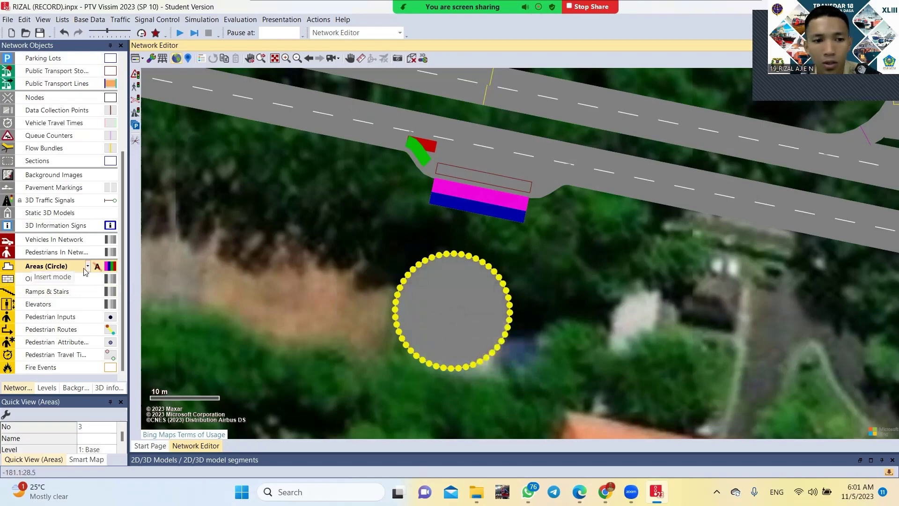
- Switch the area shape to Polygon, then duplicate the waiting area and align the copy flush against its outer edge
{"action": "left_click", "coordinate": [87, 267]}
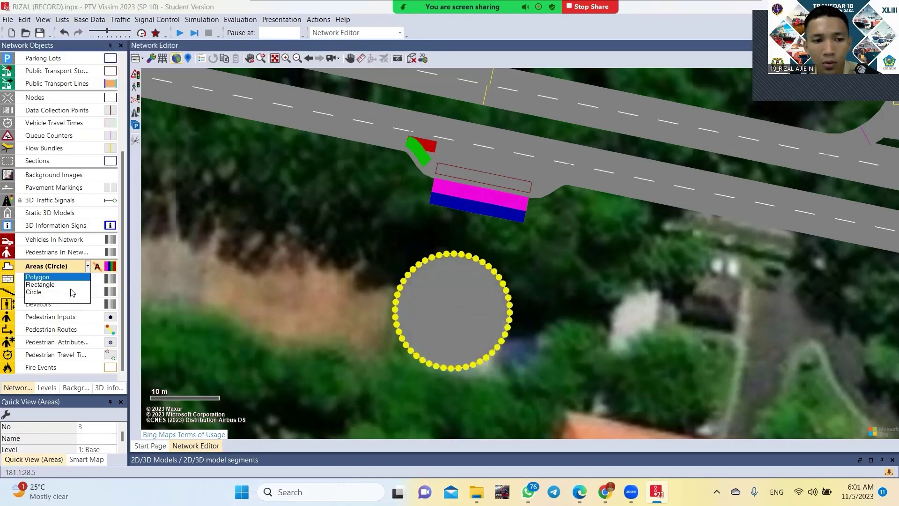
{"action": "left_click", "coordinate": [45, 278]}
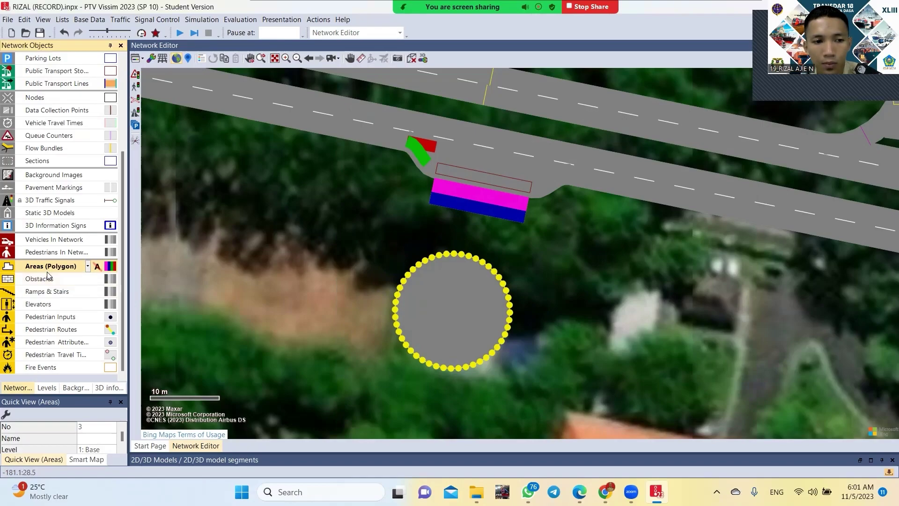
{"action": "left_click", "coordinate": [479, 213]}
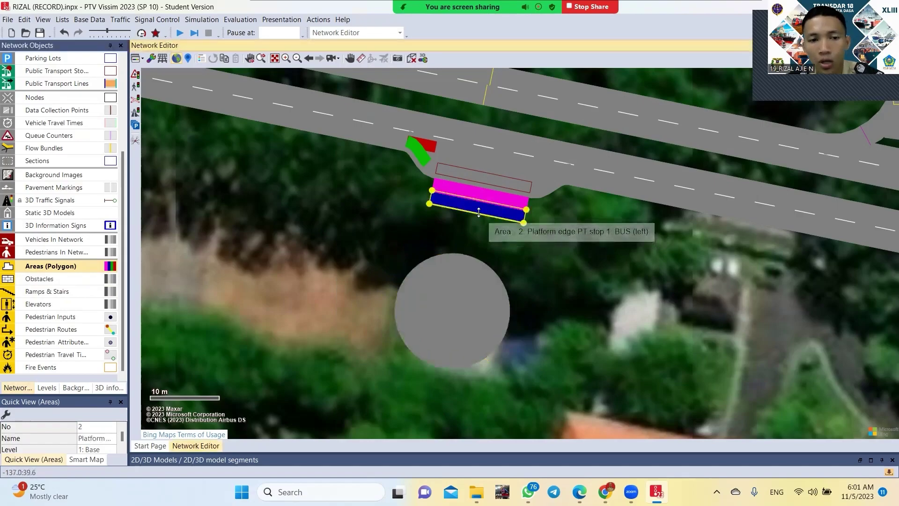
{"action": "right_click", "coordinate": [477, 211]}
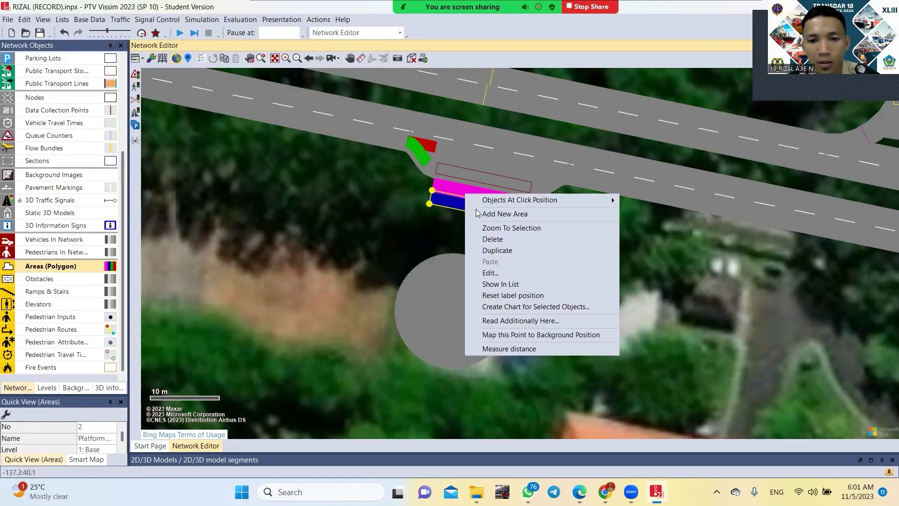
{"action": "left_click", "coordinate": [488, 251]}
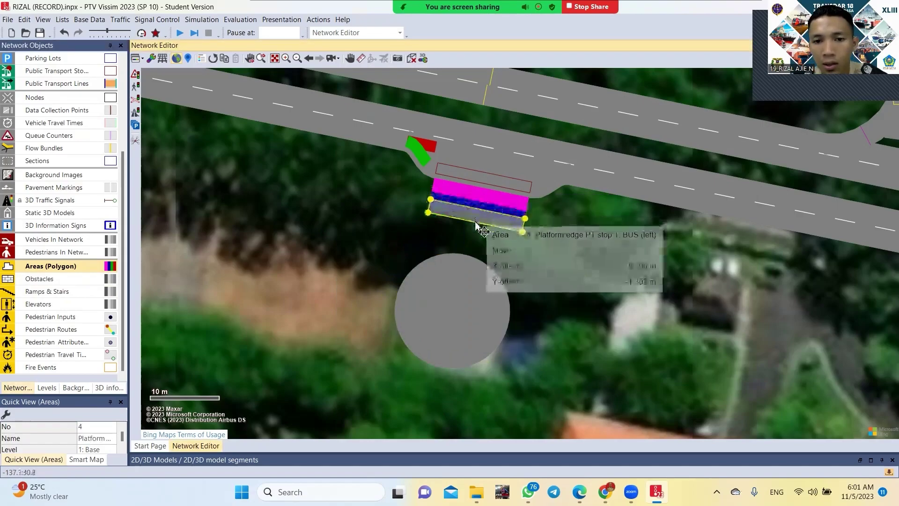
{"action": "scroll", "coordinate": [474, 224], "scroll_direction": "up", "scroll_amount": 3}
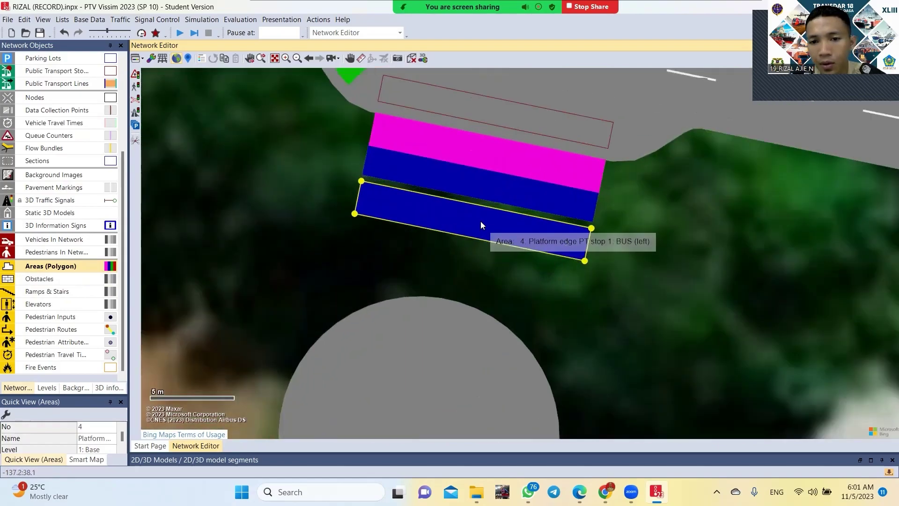
{"action": "left_click", "coordinate": [483, 217]}
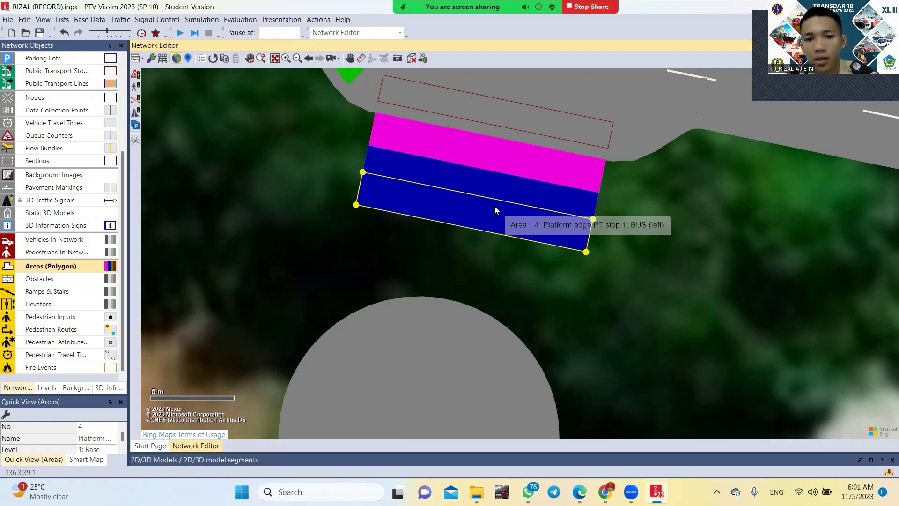
- Set the outermost duplicated area's public transport usage to None and accept it
{"action": "double_click", "coordinate": [495, 207]}
{"action": "left_click", "coordinate": [489, 159]}
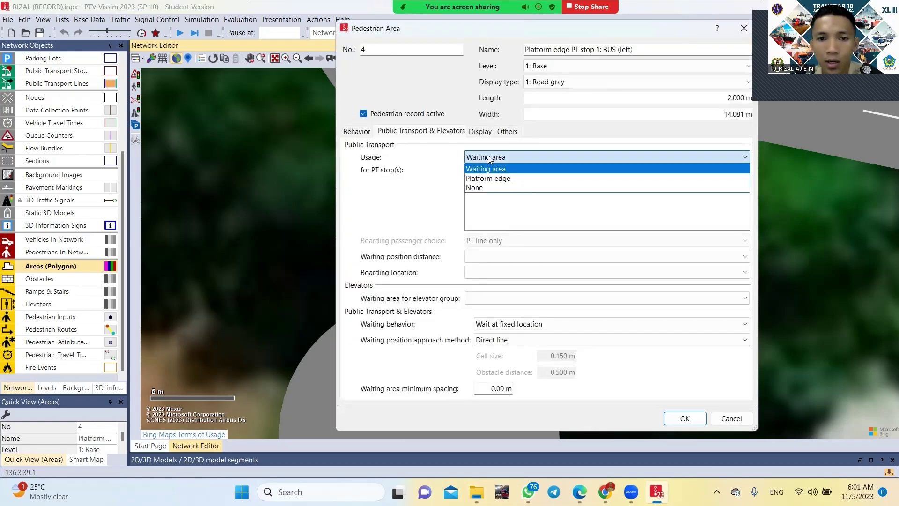
{"action": "left_click", "coordinate": [500, 190]}
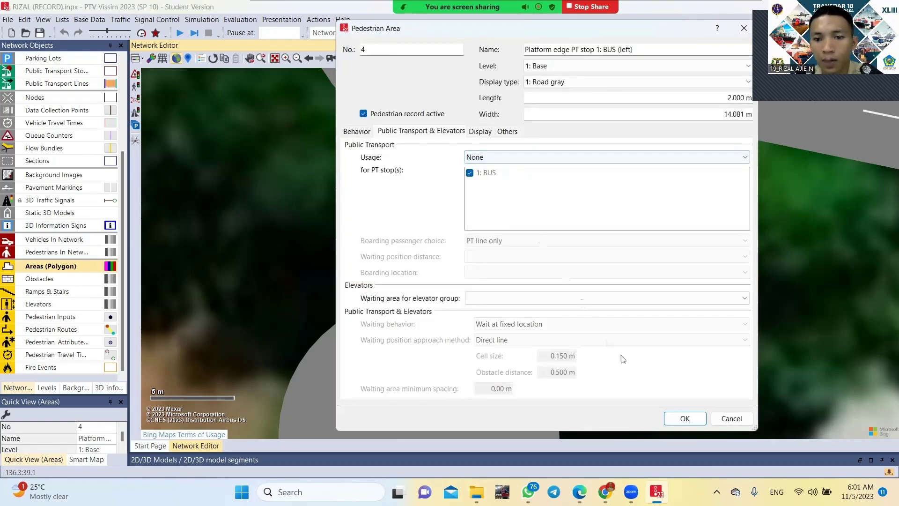
{"action": "left_click", "coordinate": [684, 418]}
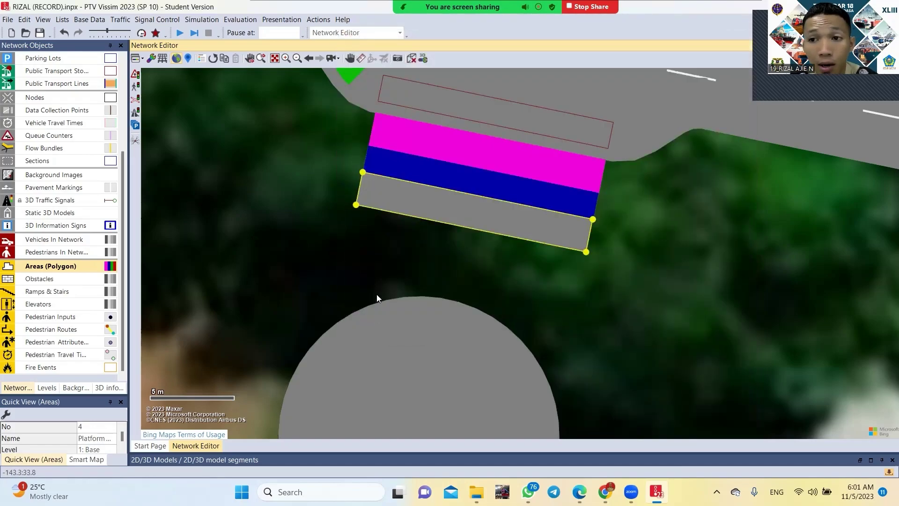
- Draw a polygon walkway area about 3.9 m wide, linking the circular pedestrian area to the outermost gray strip
{"action": "scroll", "coordinate": [377, 294], "scroll_direction": "down", "scroll_amount": 2}
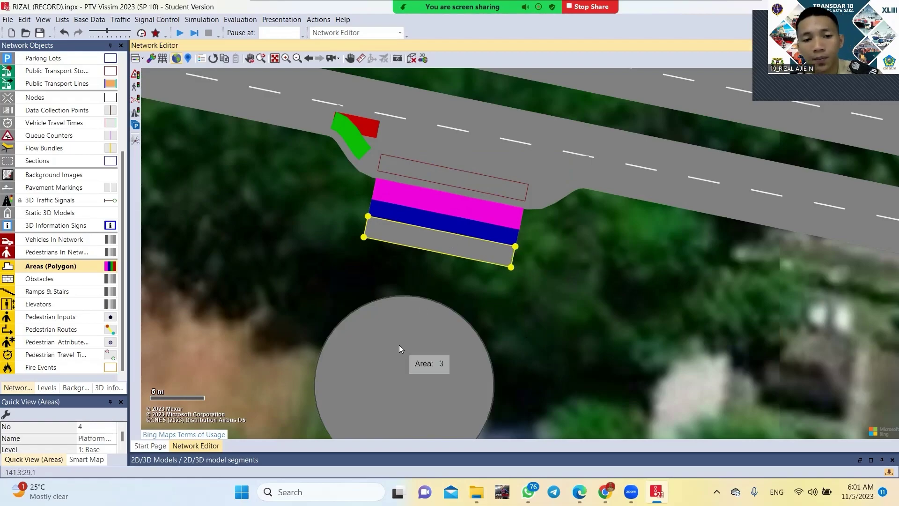
{"action": "left_click", "coordinate": [46, 267]}
{"action": "left_click", "coordinate": [56, 278]}
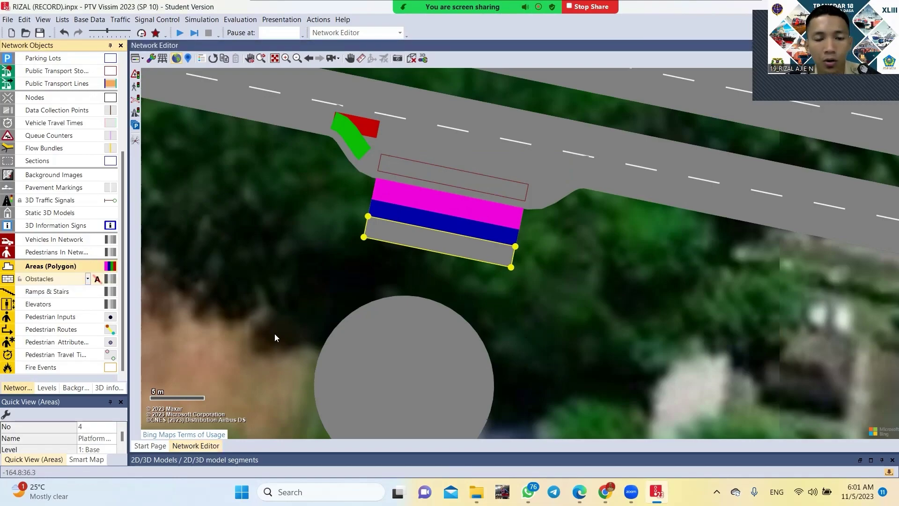
{"action": "right_click", "coordinate": [433, 335]}
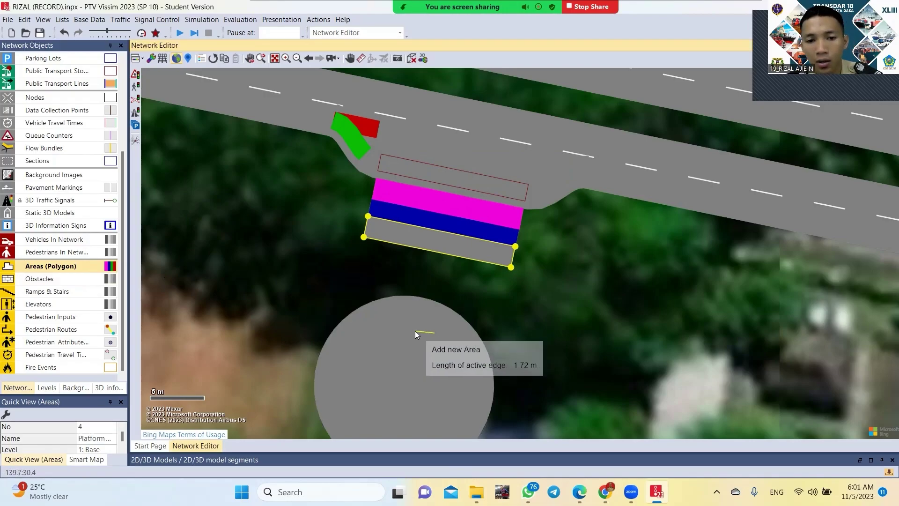
{"action": "left_click", "coordinate": [393, 325]}
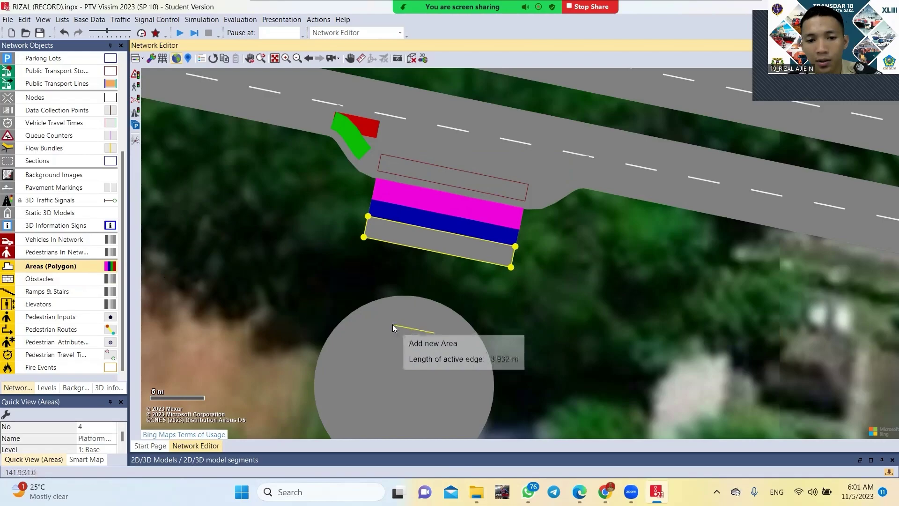
{"action": "left_click", "coordinate": [415, 237]}
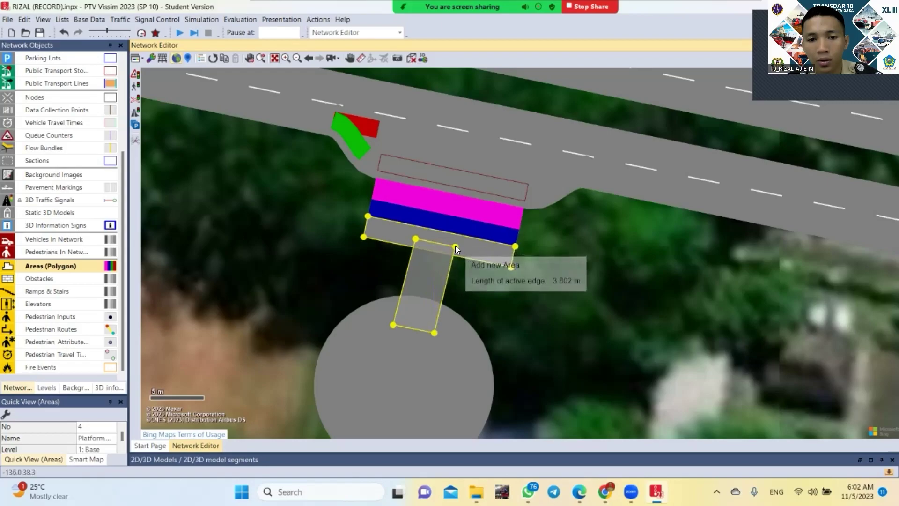
{"action": "left_click", "coordinate": [455, 246]}
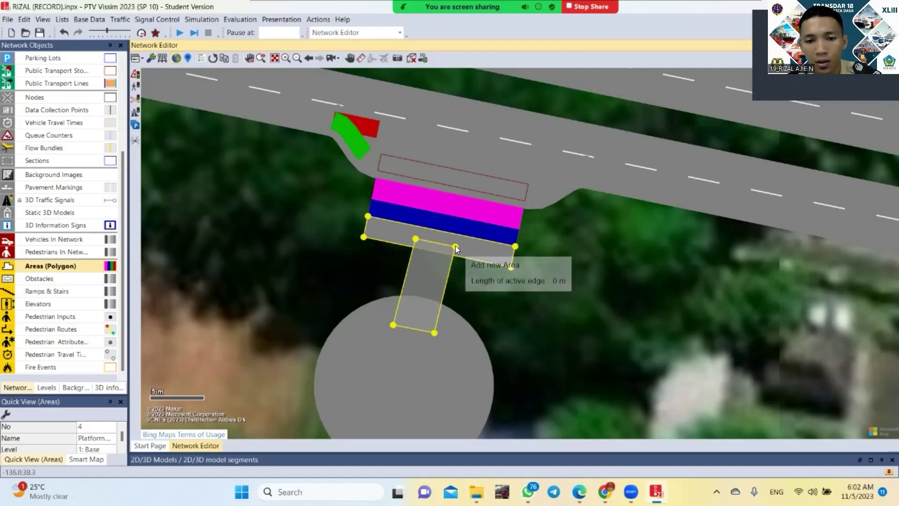
{"action": "double_click", "coordinate": [456, 246]}
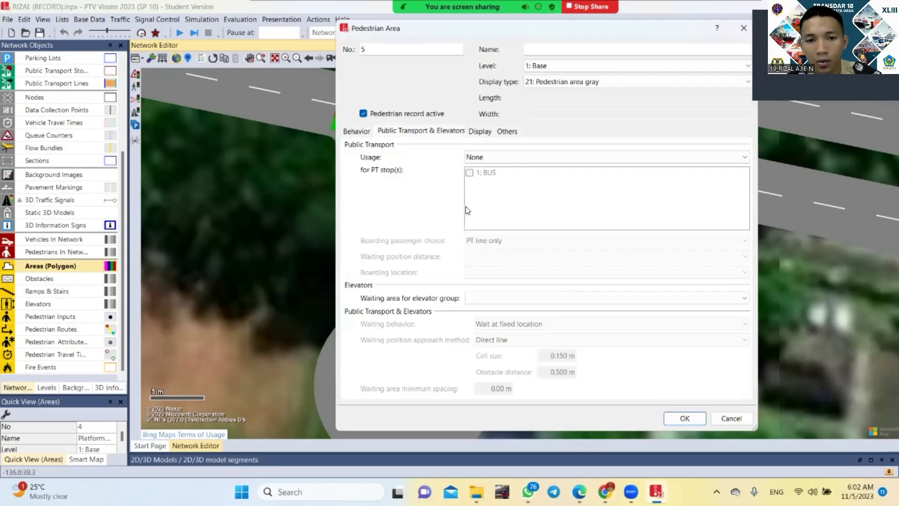
- Accept the walkway area with public transport usage None, and fine-tune its corners to overlap the adjoining areas
{"action": "left_click", "coordinate": [678, 417]}
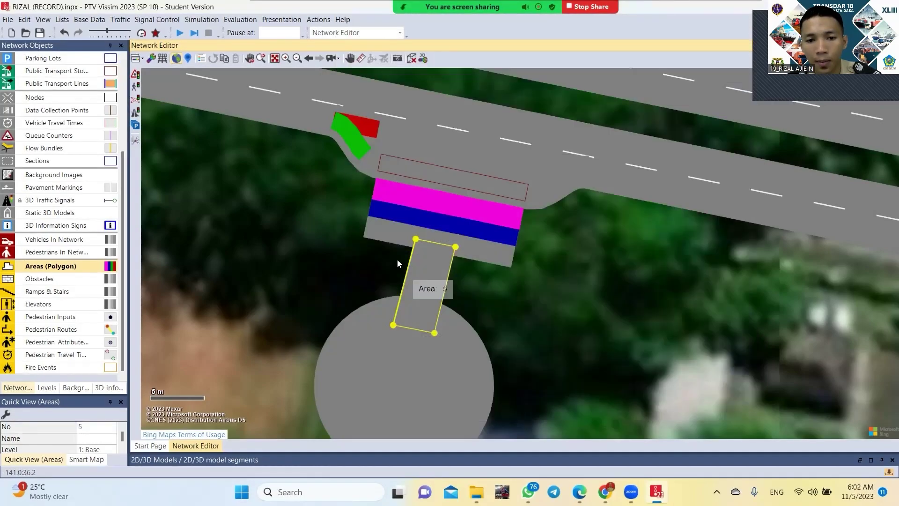
{"action": "left_click_drag", "start_coordinate": [411, 238], "coordinate": [411, 237]}
{"action": "mouse_move", "coordinate": [435, 333]}
{"action": "left_mouse_down"}
{"action": "mouse_move", "coordinate": [437, 341]}
{"action": "mouse_move", "coordinate": [433, 335]}
{"action": "left_mouse_up"}
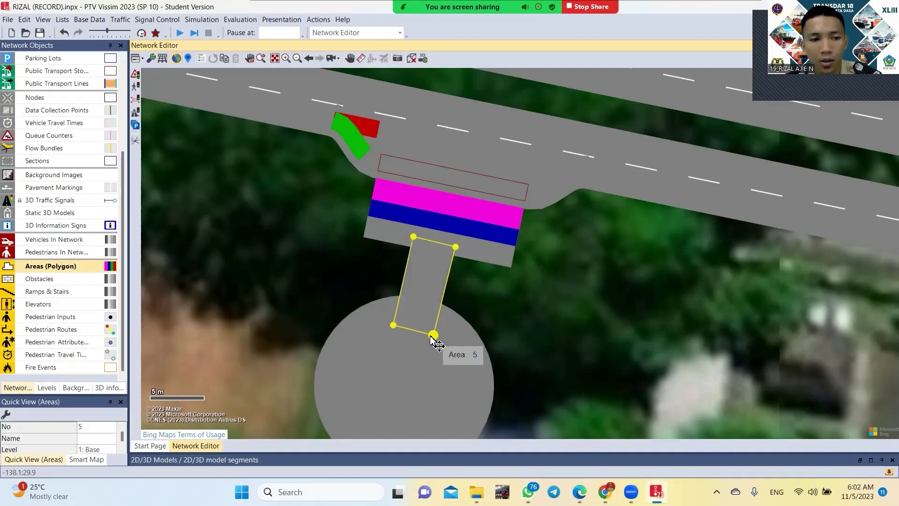
- Add a static pedestrian routing decision on the circular area with its route ending on the blue waiting area
{"action": "scroll", "coordinate": [70, 304], "scroll_direction": "up", "scroll_amount": 4}
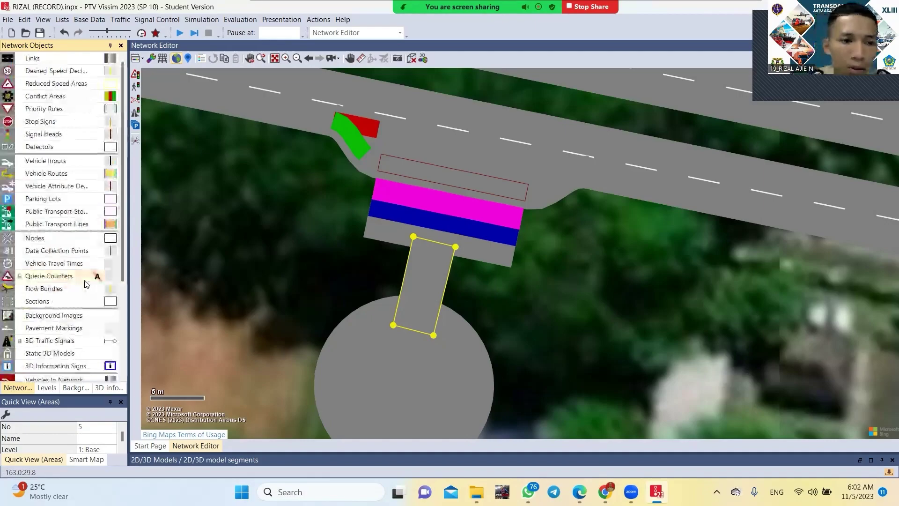
{"action": "scroll", "coordinate": [85, 285], "scroll_direction": "down", "scroll_amount": 4}
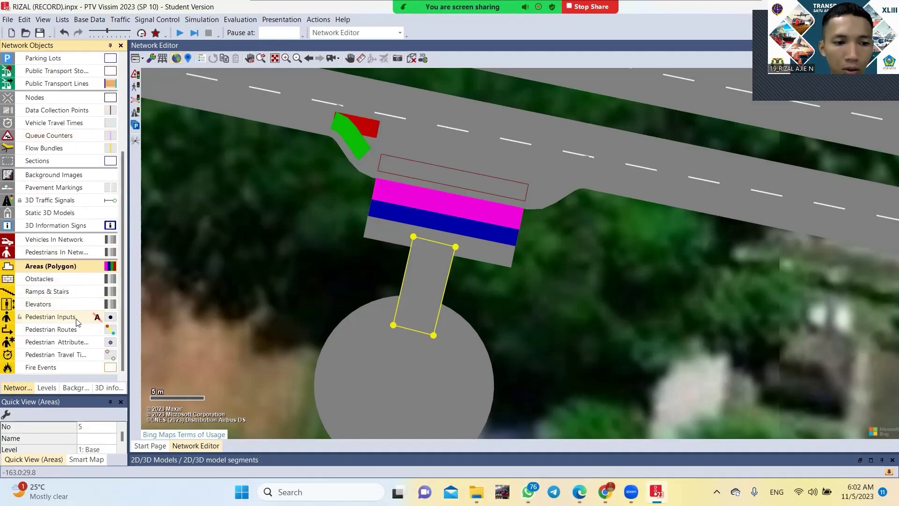
{"action": "left_click", "coordinate": [78, 330]}
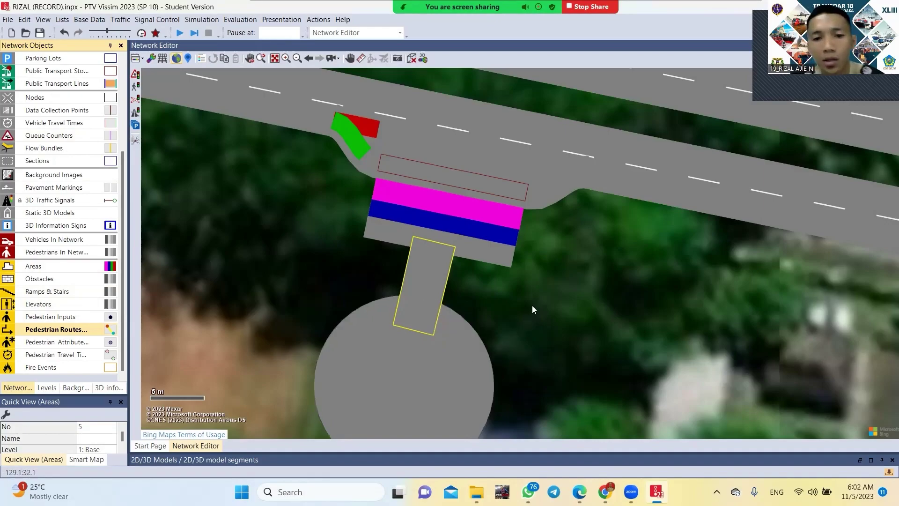
{"action": "left_click", "coordinate": [602, 340]}
{"action": "left_click", "coordinate": [599, 336]}
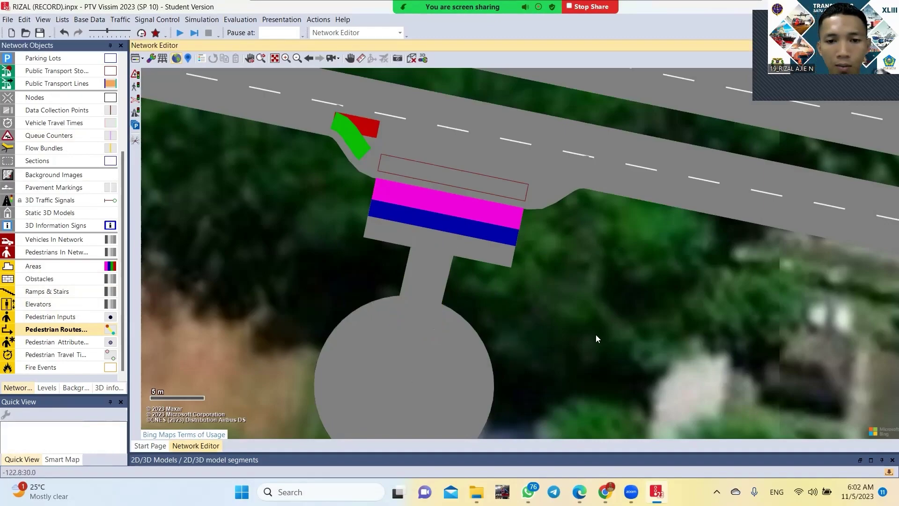
{"action": "right_click", "coordinate": [389, 365], "text": "ctrl"}
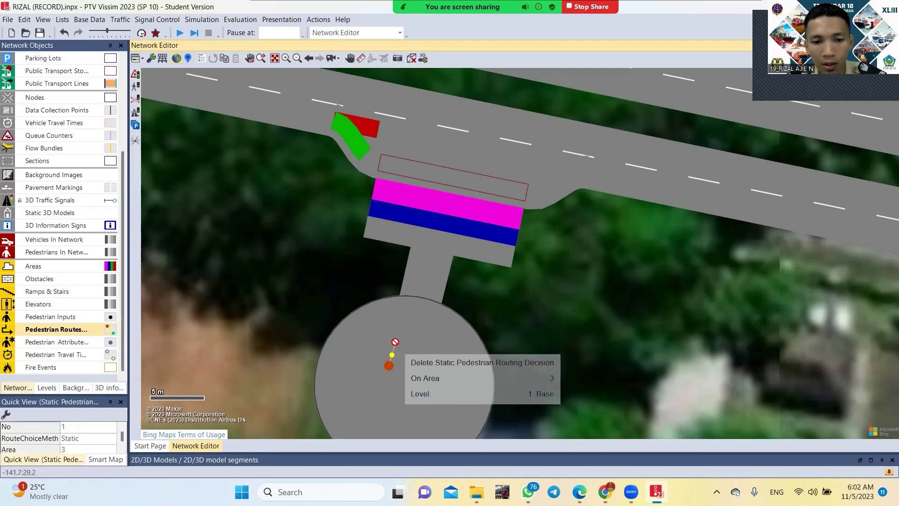
{"action": "double_click", "coordinate": [434, 221]}
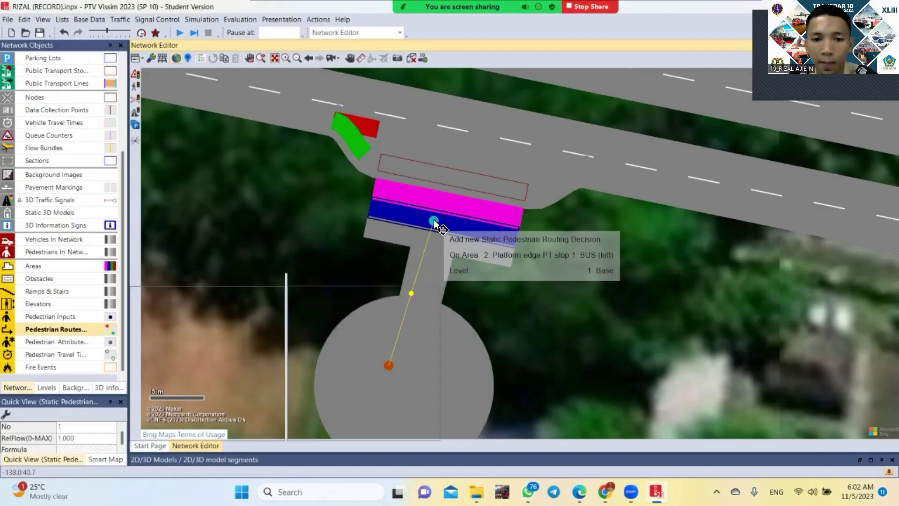
{"action": "left_click", "coordinate": [582, 211]}
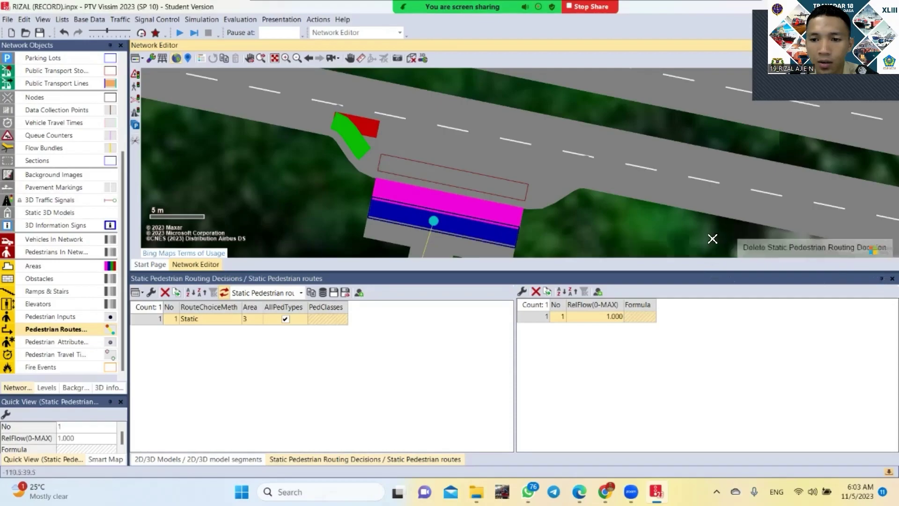
{"action": "left_click", "coordinate": [885, 279]}
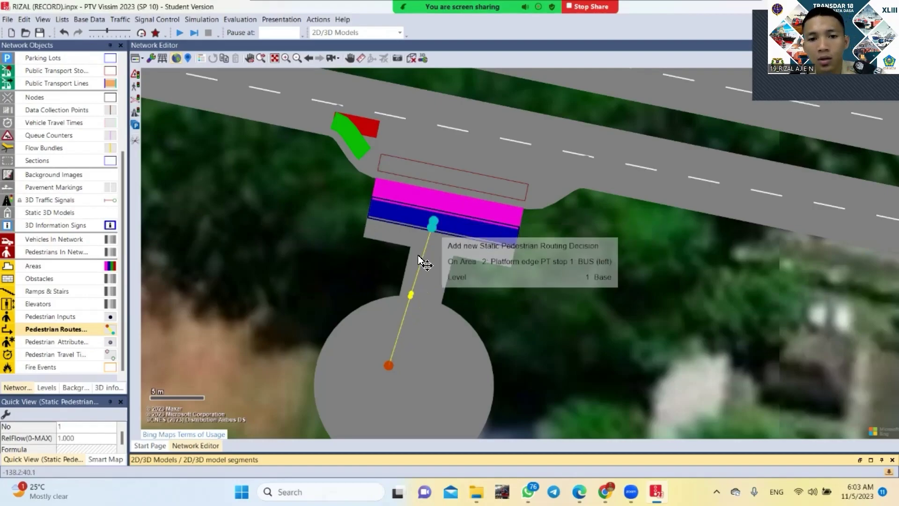
{"action": "left_click", "coordinate": [386, 358]}
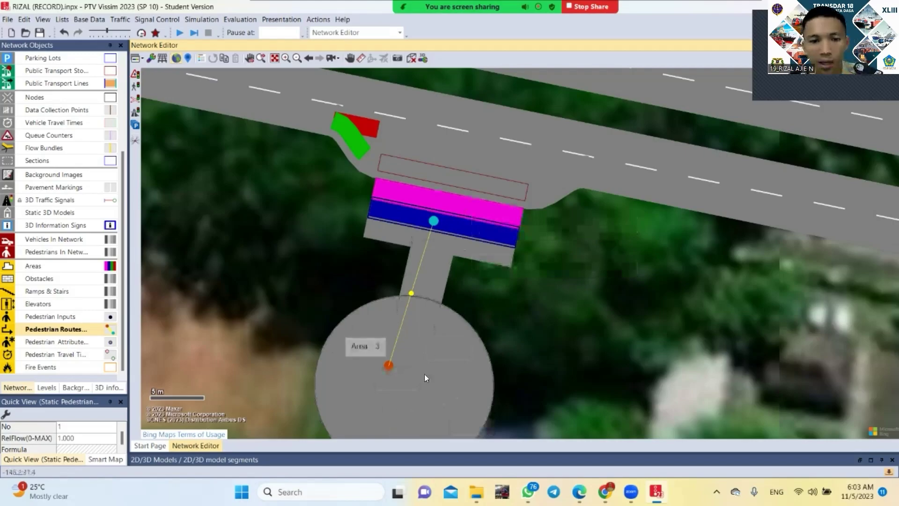
- Add a second static pedestrian routing decision on the magenta platform edge with its route ending on the circular area
{"action": "right_click", "coordinate": [466, 208]}
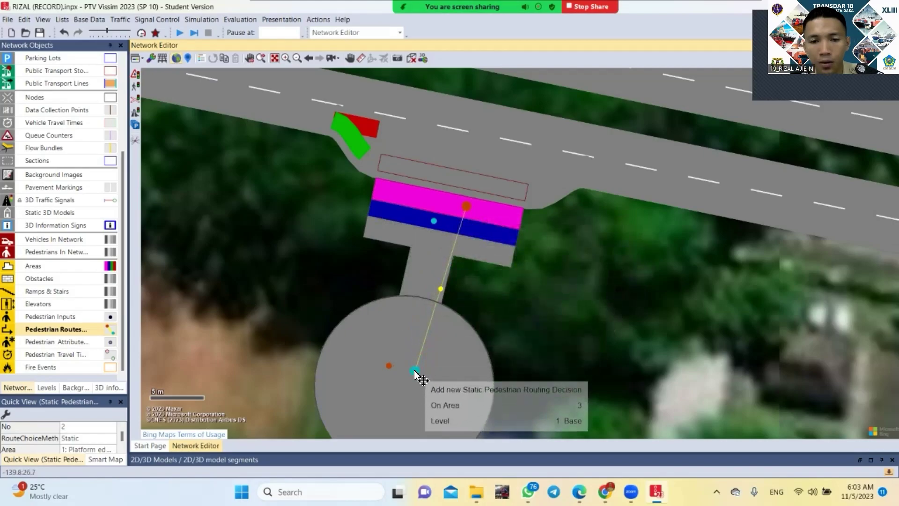
{"action": "left_click", "coordinate": [415, 370]}
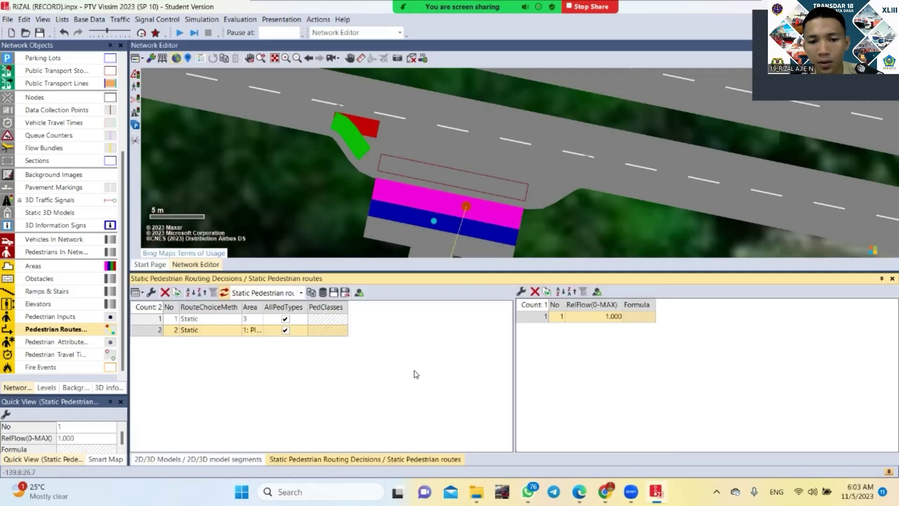
{"action": "left_click", "coordinate": [883, 279]}
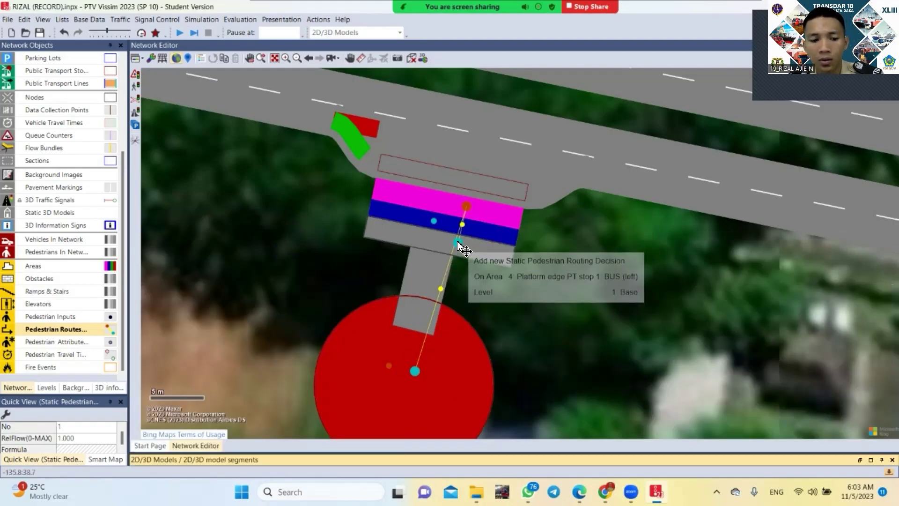
{"action": "left_click", "coordinate": [465, 206]}
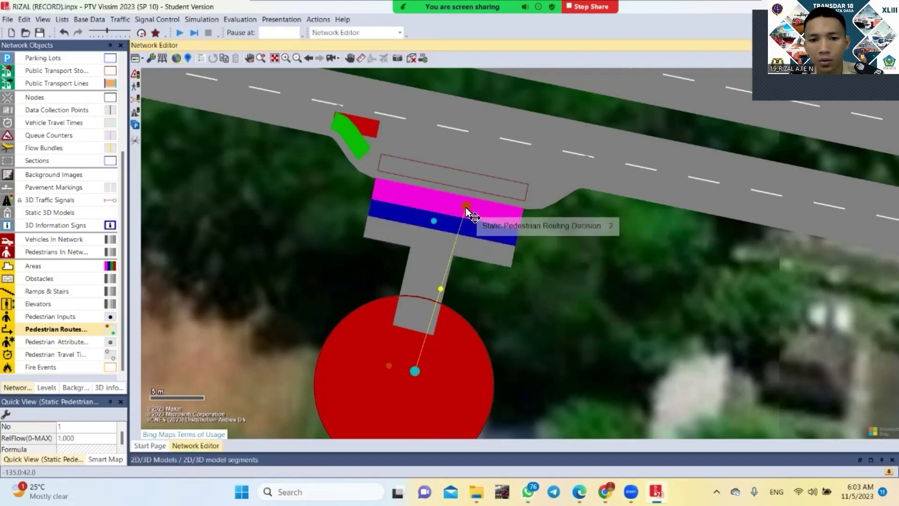
- Add an intermediate point to each of the two pedestrian routes so that both pass through the walkway area
{"action": "left_click", "coordinate": [433, 221]}
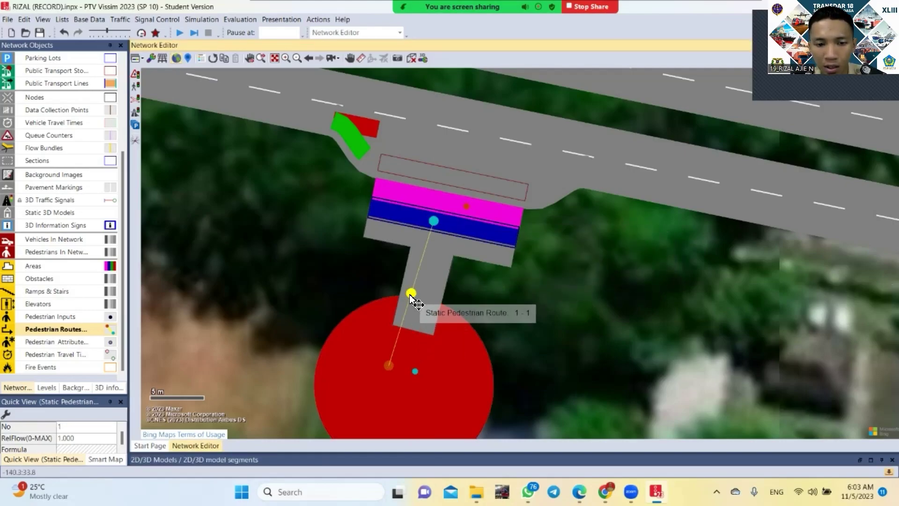
{"action": "left_click_drag", "start_coordinate": [411, 293], "coordinate": [401, 320]}
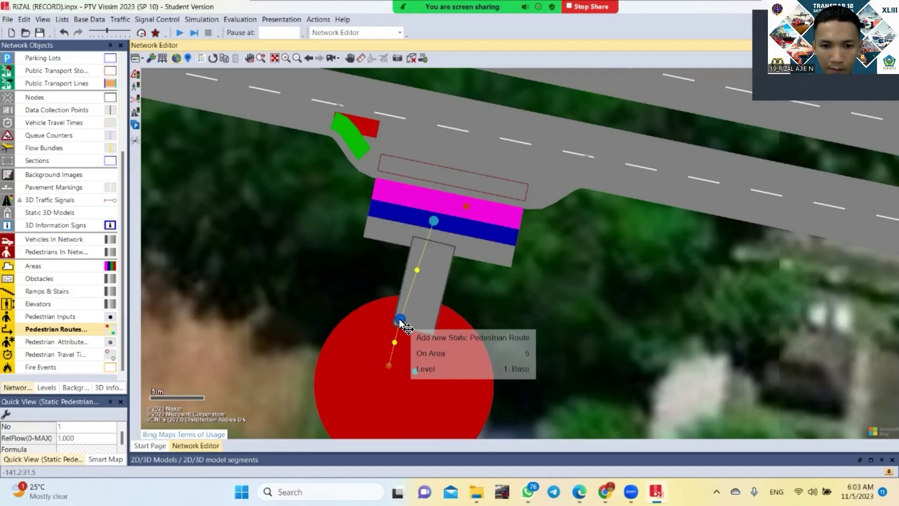
{"action": "left_click", "coordinate": [467, 207]}
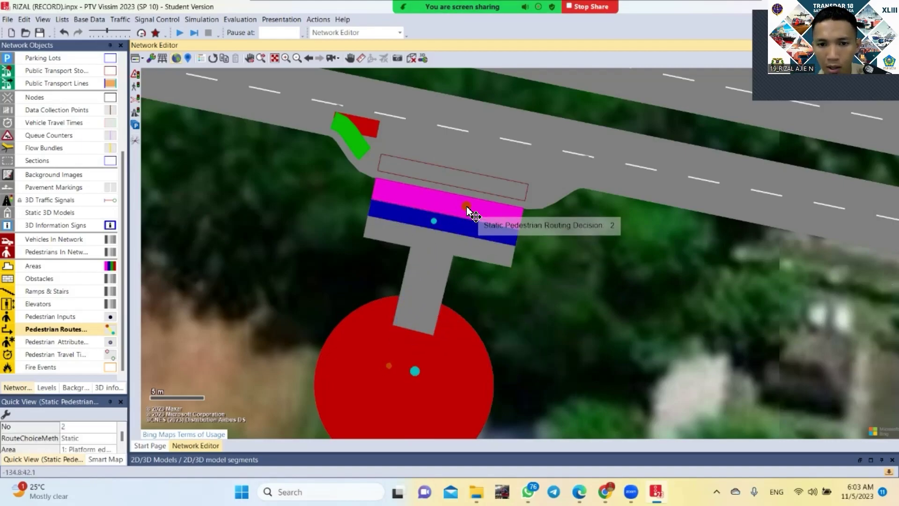
{"action": "left_click", "coordinate": [415, 371]}
{"action": "left_click_drag", "start_coordinate": [442, 289], "coordinate": [433, 311]}
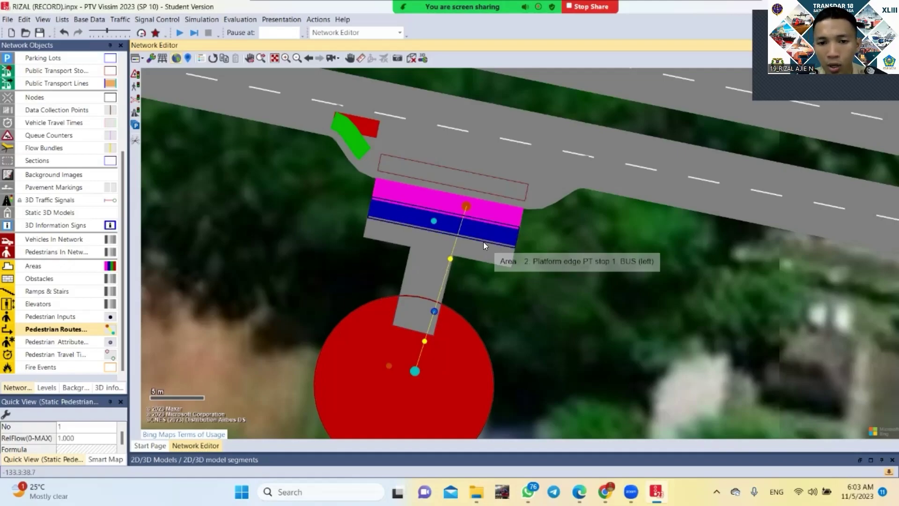
- Reselect the route from the platform to the circular area and nudge its intermediate point within the walkway area
{"action": "left_click", "coordinate": [484, 257]}
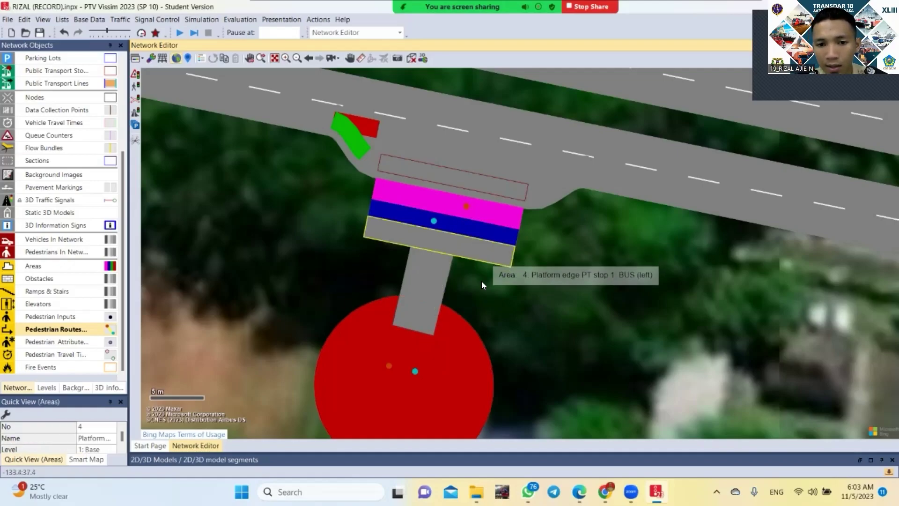
{"action": "left_click", "coordinate": [455, 360]}
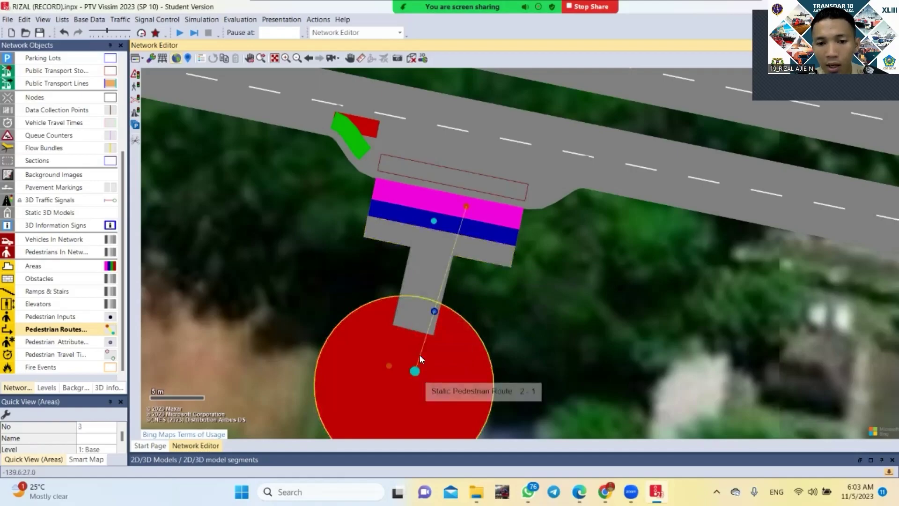
{"action": "left_click", "coordinate": [415, 371]}
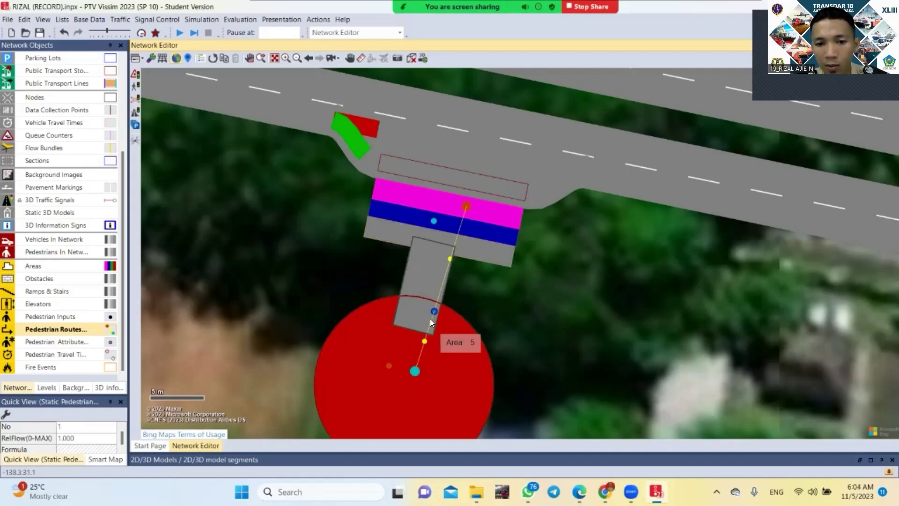
{"action": "left_click_drag", "start_coordinate": [434, 309], "coordinate": [434, 311]}
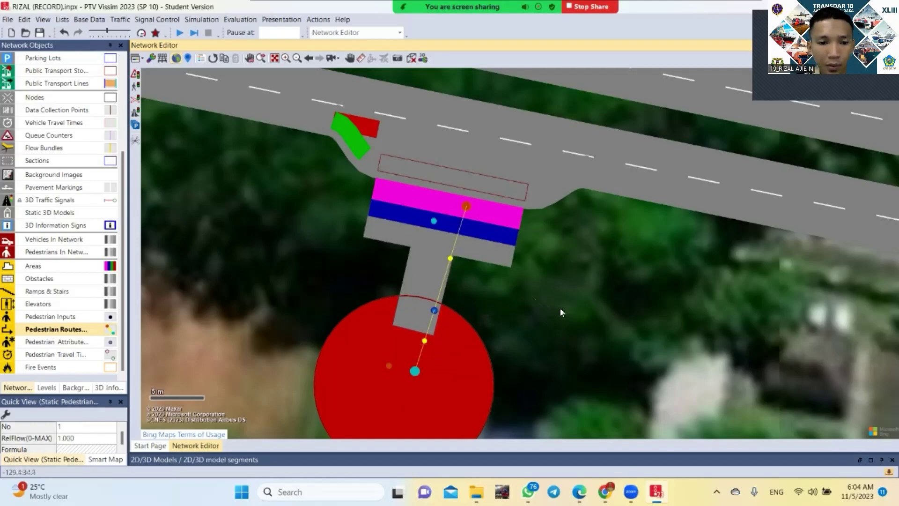
{"action": "left_click", "coordinate": [577, 307]}
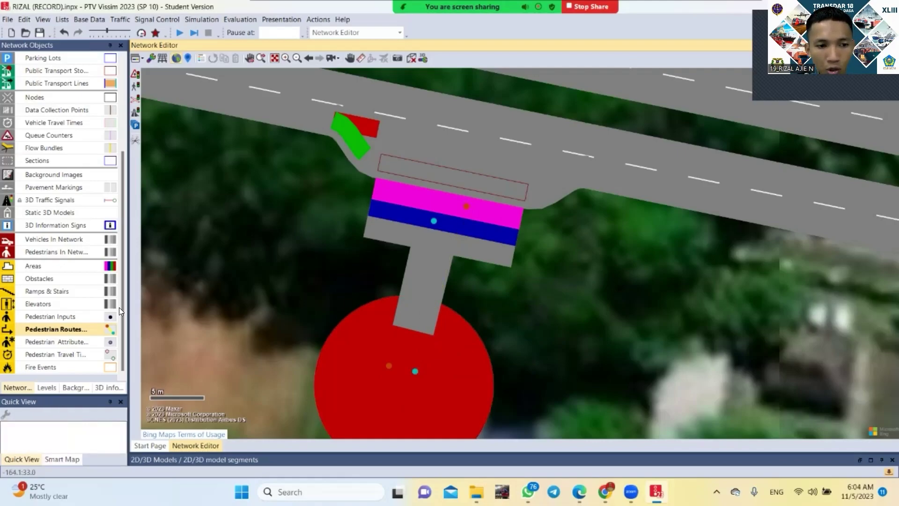
- Add a pedestrian input on the circular area with a volume of 80
{"action": "left_click", "coordinate": [56, 317]}
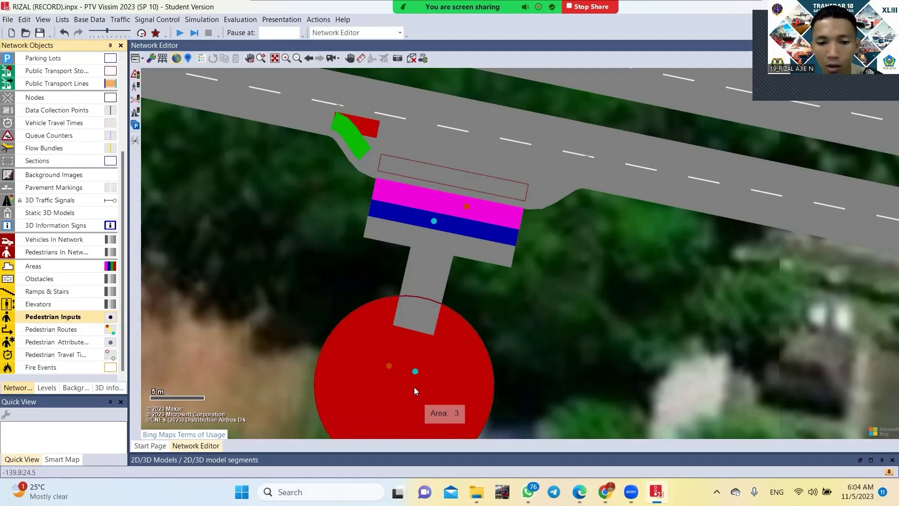
{"action": "left_click", "coordinate": [402, 369]}
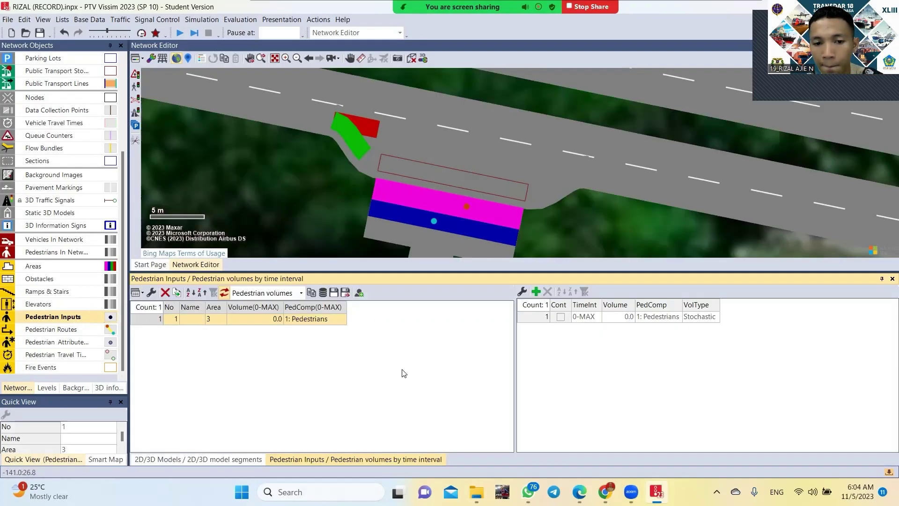
{"action": "left_click", "coordinate": [273, 320]}
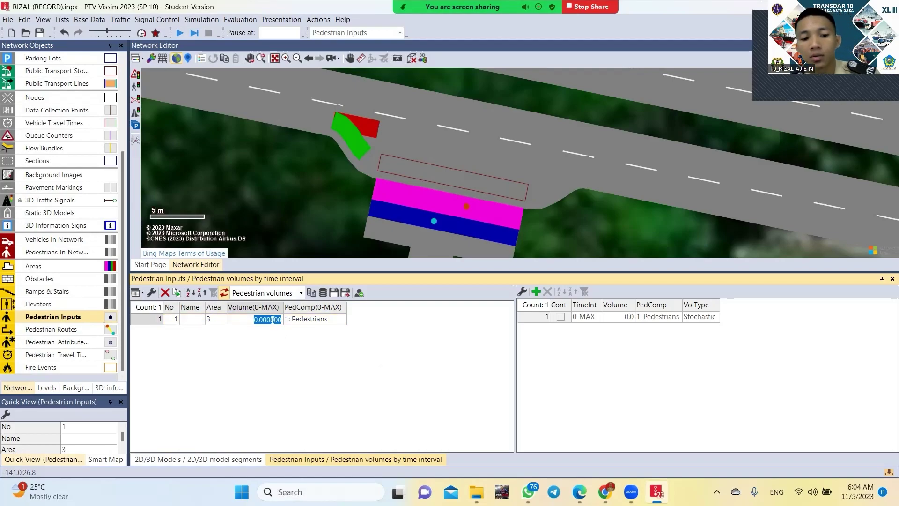
{"action": "type", "text": "8"}
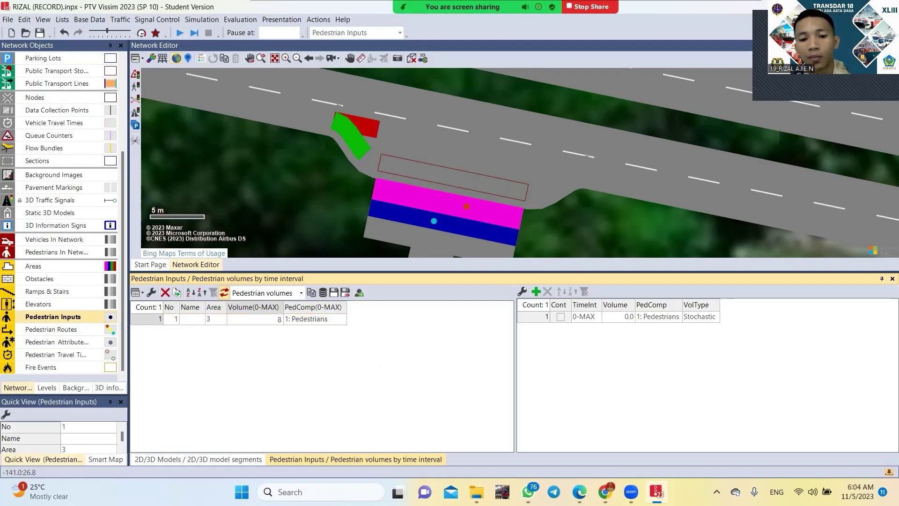
{"action": "type", "text": "0"}
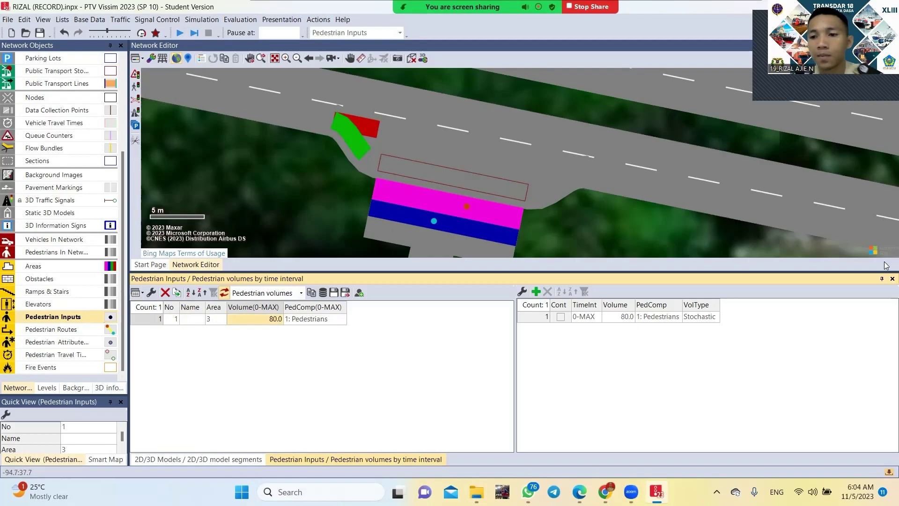
{"action": "left_click", "coordinate": [882, 279]}
{"action": "scroll", "coordinate": [649, 302], "scroll_direction": "down", "scroll_amount": 5}
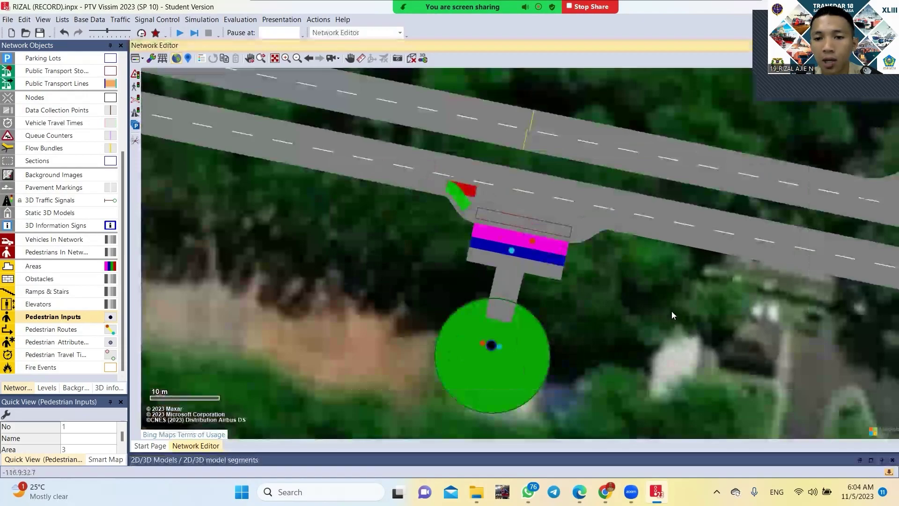
- Run the simulation and examine traffic at the junction and waiting passengers at the lay-by bus stop
{"action": "scroll", "coordinate": [526, 306], "scroll_direction": "up", "scroll_amount": 2}
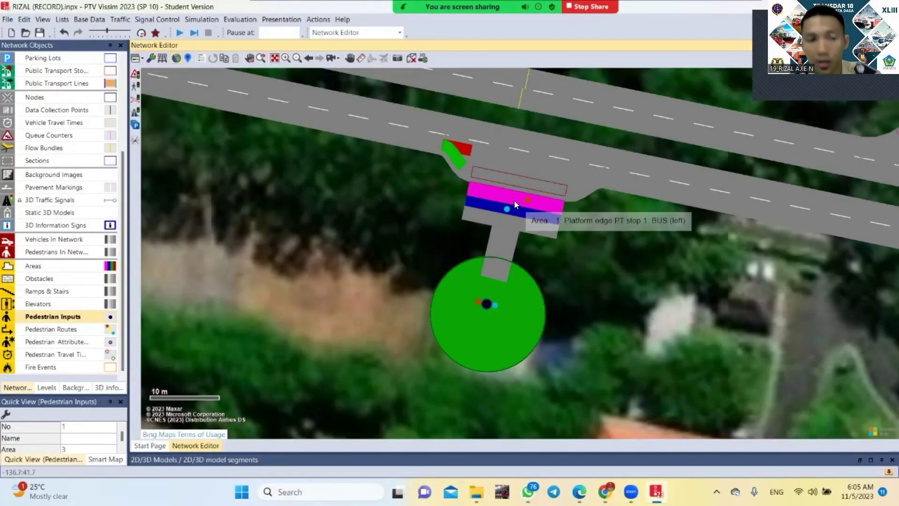
{"action": "left_click", "coordinate": [180, 35]}
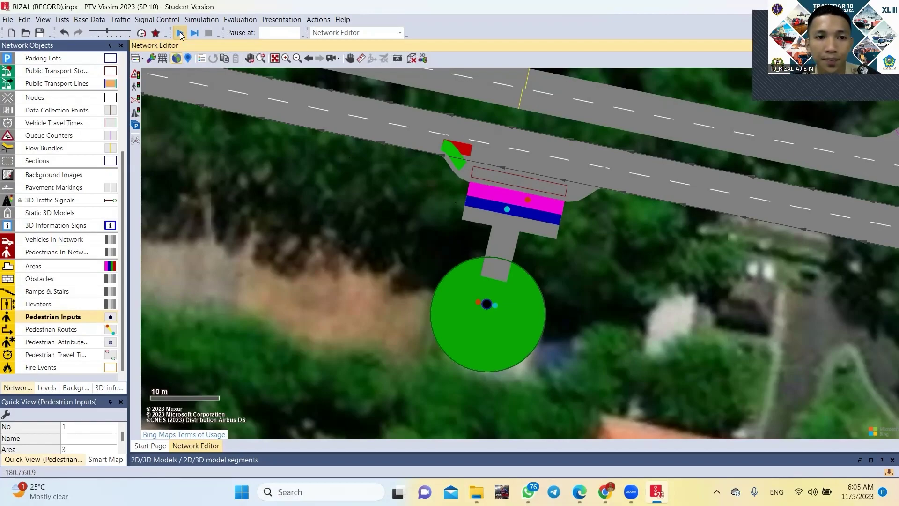
{"action": "left_click", "coordinate": [437, 247]}
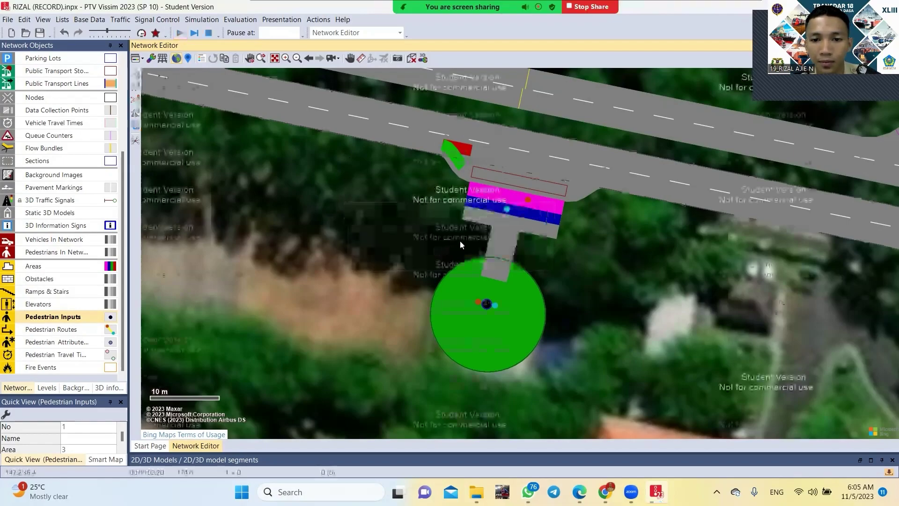
{"action": "scroll", "coordinate": [612, 282], "scroll_direction": "down", "scroll_amount": 2}
{"action": "left_click_drag", "start_coordinate": [681, 316], "coordinate": [542, 282]}
{"action": "scroll", "coordinate": [546, 283], "scroll_direction": "down", "scroll_amount": 1}
{"action": "left_click_drag", "start_coordinate": [614, 297], "coordinate": [526, 241]}
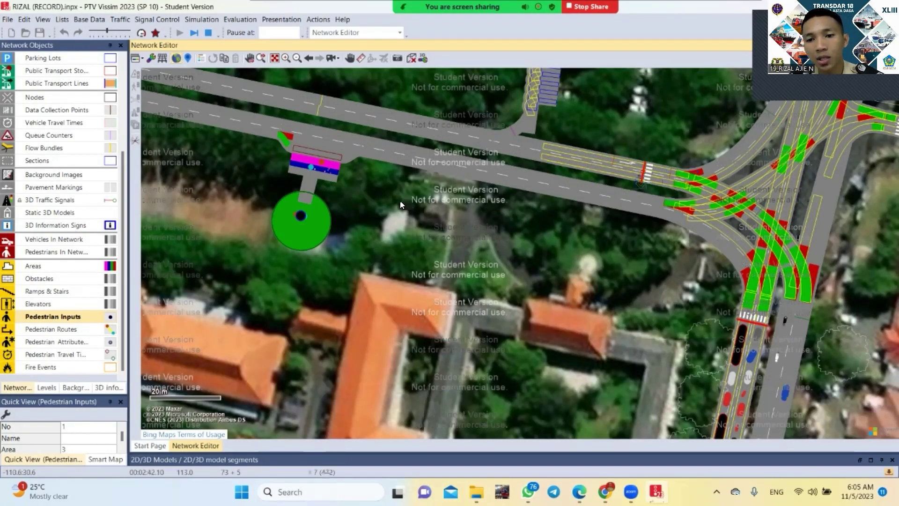
{"action": "scroll", "coordinate": [408, 202], "scroll_direction": "up", "scroll_amount": 3}
{"action": "scroll", "coordinate": [411, 189], "scroll_direction": "up", "scroll_amount": 3}
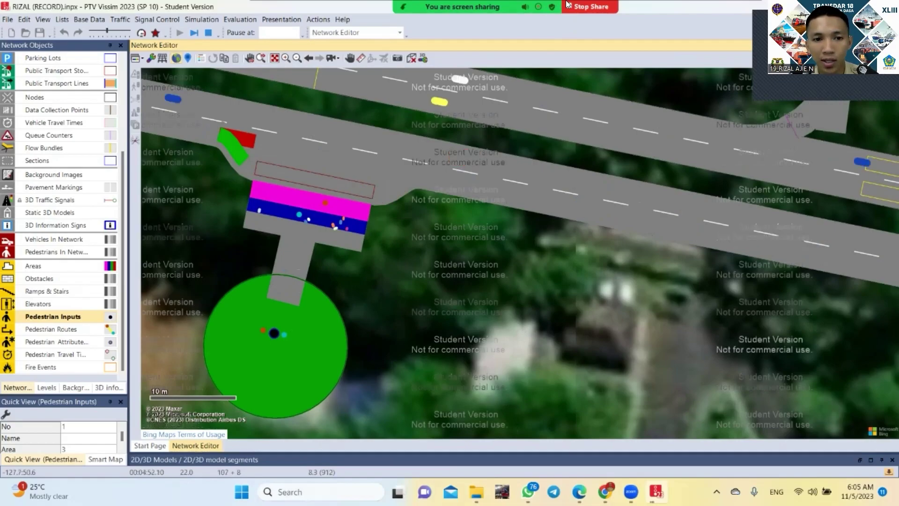
- Observe the passengers waiting at the bus stop, stop the simulation and dismiss its warnings without reviewing them
{"action": "mouse_move", "coordinate": [568, 5]}
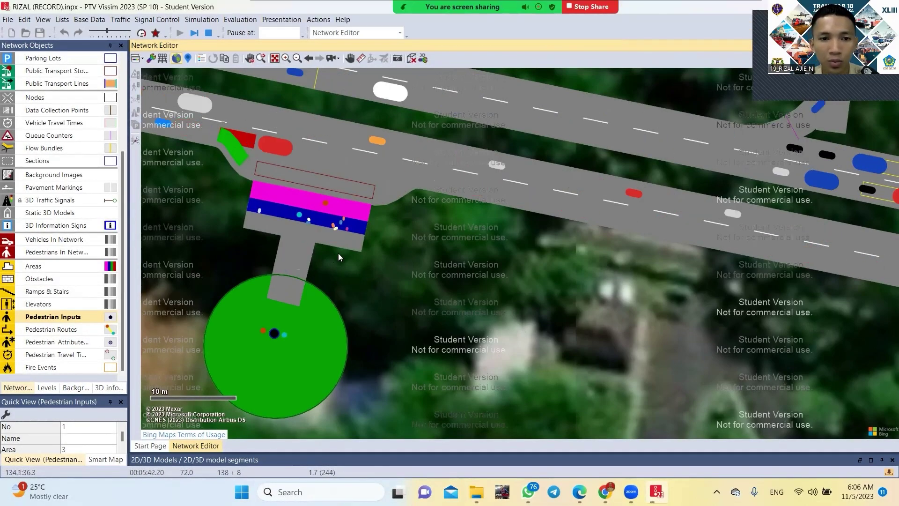
{"action": "scroll", "coordinate": [338, 253], "scroll_direction": "down", "scroll_amount": 1}
{"action": "scroll", "coordinate": [383, 283], "scroll_direction": "down", "scroll_amount": 1}
{"action": "left_click_drag", "start_coordinate": [385, 284], "coordinate": [411, 289]}
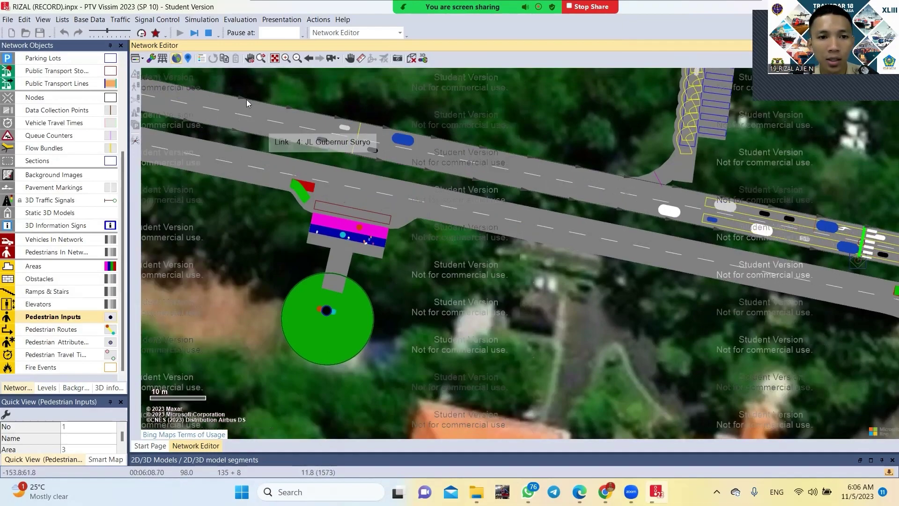
{"action": "left_click", "coordinate": [209, 32]}
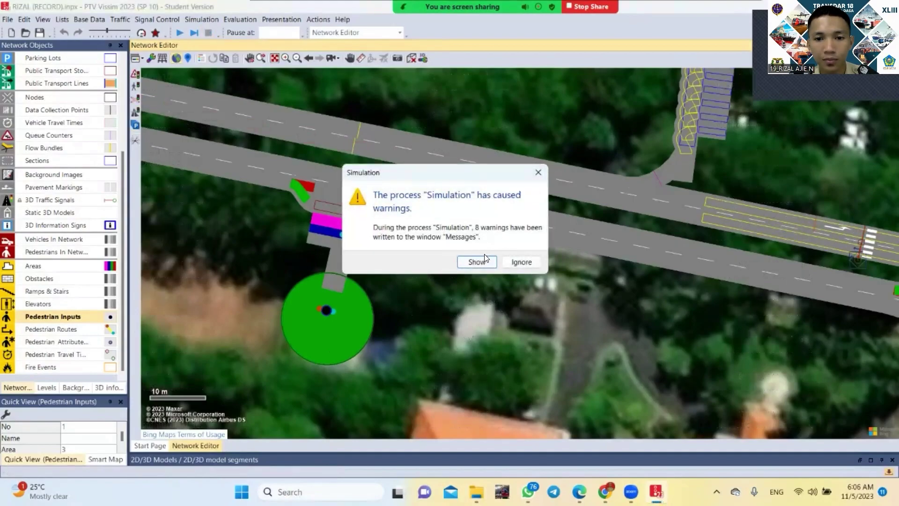
{"action": "left_click", "coordinate": [537, 172]}
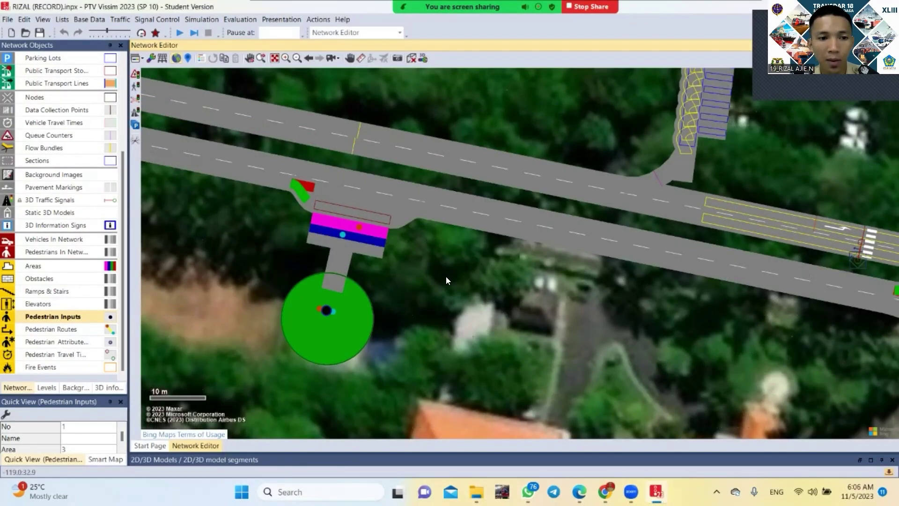
- Show the doors of the Bus - C2 Standard 2-doors left.fbx segment in the 2D/3D model segments list
{"action": "left_click", "coordinate": [375, 212]}
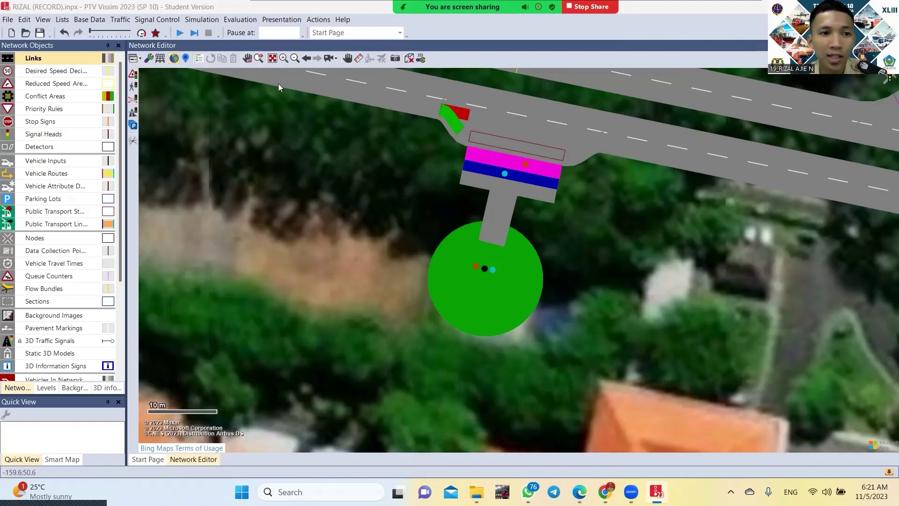
{"action": "left_click", "coordinate": [88, 21]}
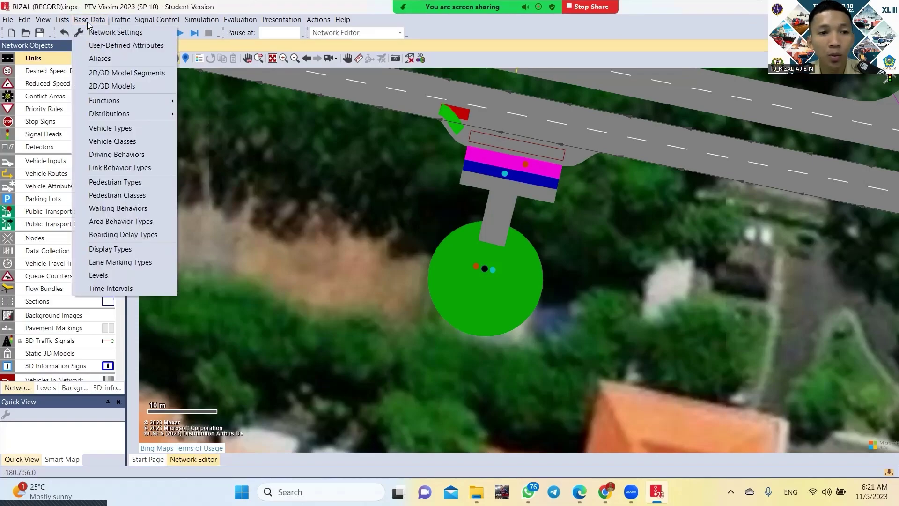
{"action": "left_click", "coordinate": [89, 24]}
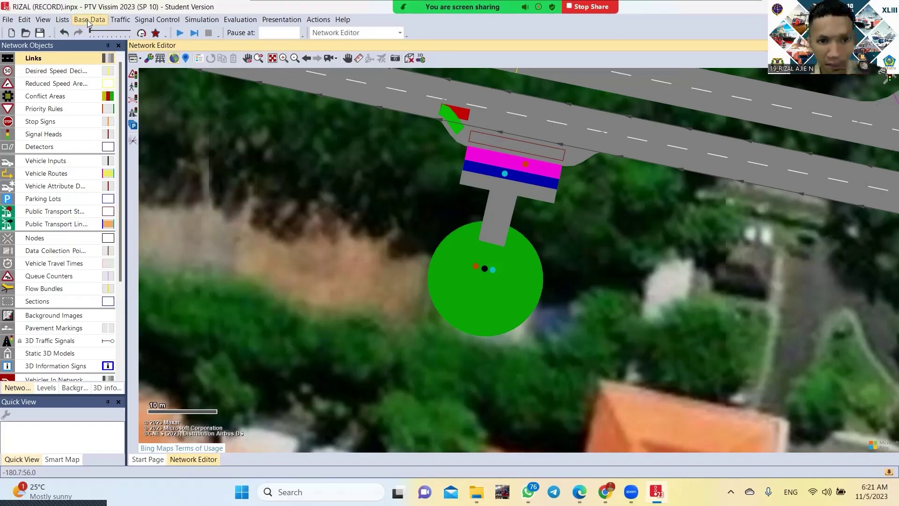
{"action": "left_click", "coordinate": [89, 21]}
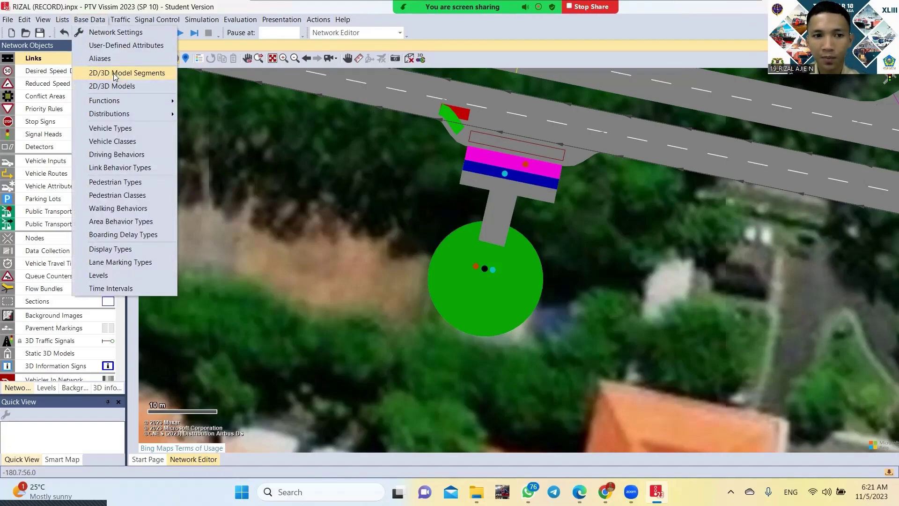
{"action": "left_click", "coordinate": [127, 73]}
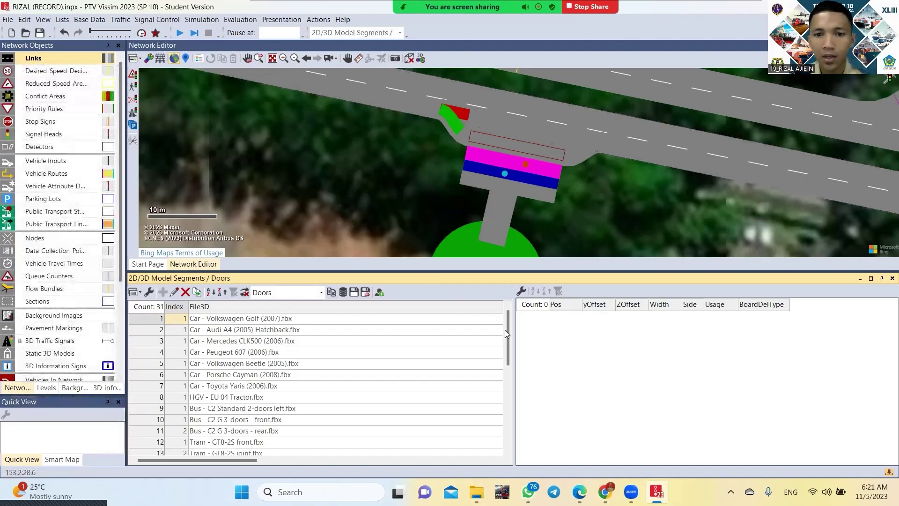
{"action": "left_click", "coordinate": [181, 412]}
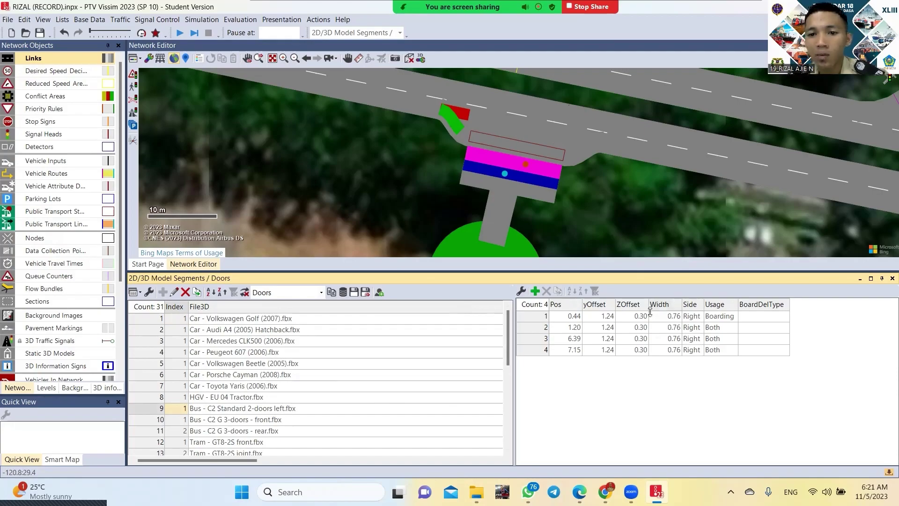
- Set the side of all four doors of the C2 Standard bus segment to Left and close the list
{"action": "left_click", "coordinate": [702, 317]}
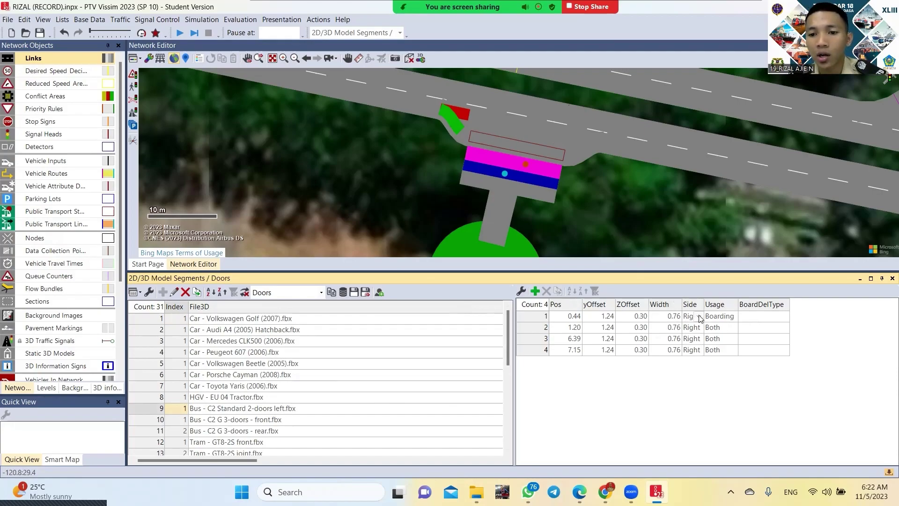
{"action": "left_click", "coordinate": [700, 318]}
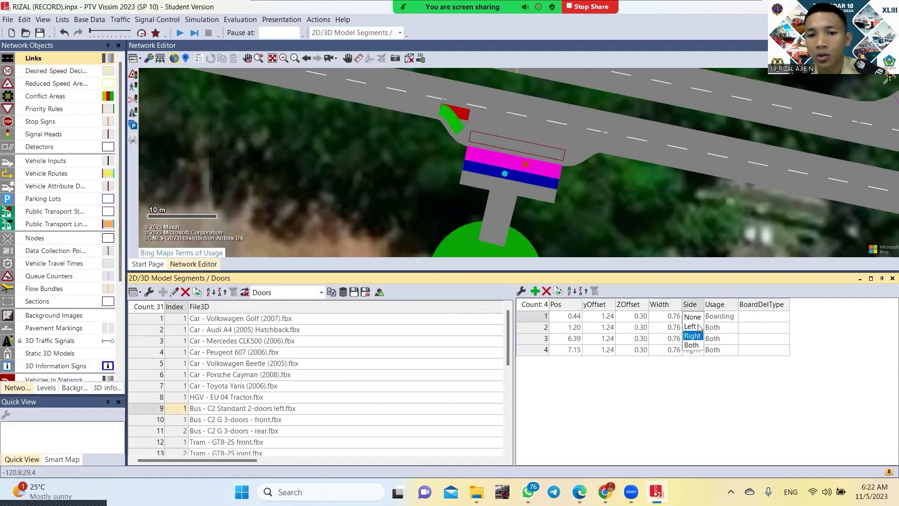
{"action": "left_click", "coordinate": [690, 327]}
{"action": "left_click", "coordinate": [698, 328]}
{"action": "left_click", "coordinate": [692, 337]}
{"action": "left_click", "coordinate": [699, 342]}
{"action": "left_click", "coordinate": [698, 351]}
{"action": "left_click", "coordinate": [697, 353]}
{"action": "left_click", "coordinate": [692, 349]}
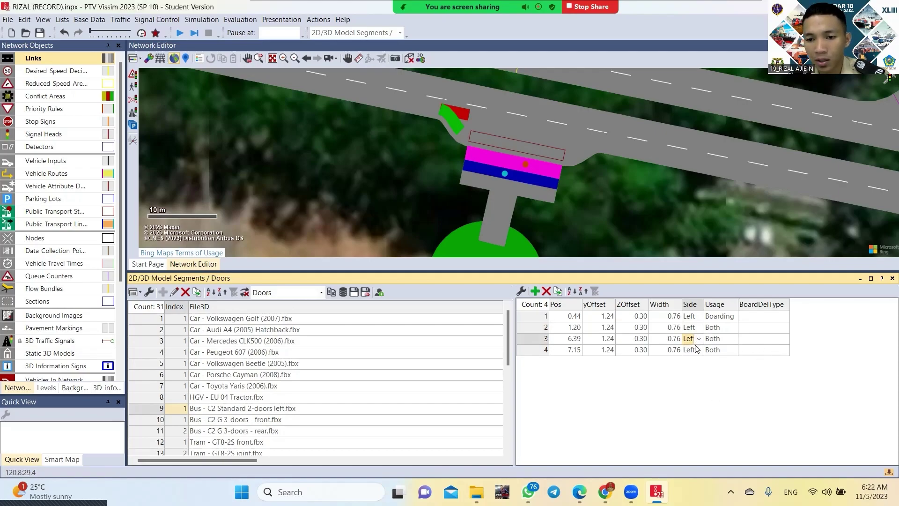
{"action": "left_click", "coordinate": [893, 278]}
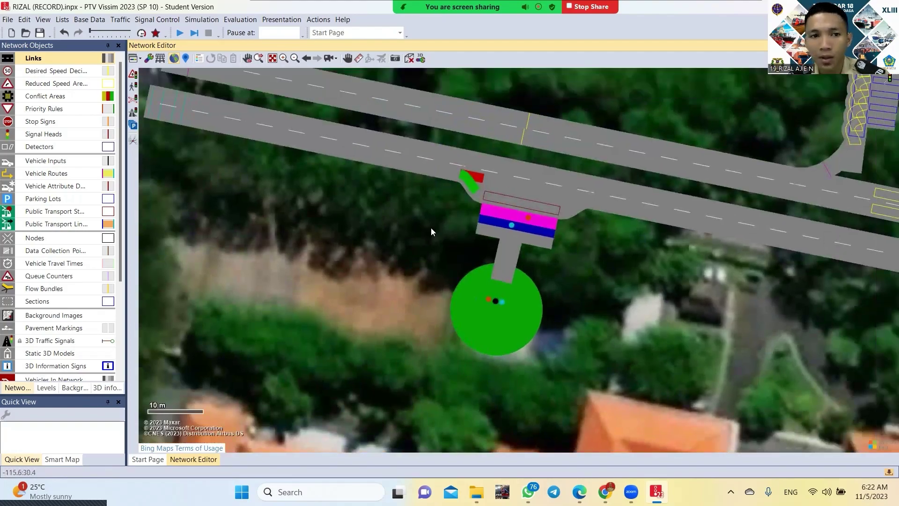
- Start the simulation, saving the network changes
{"action": "left_click", "coordinate": [182, 35]}
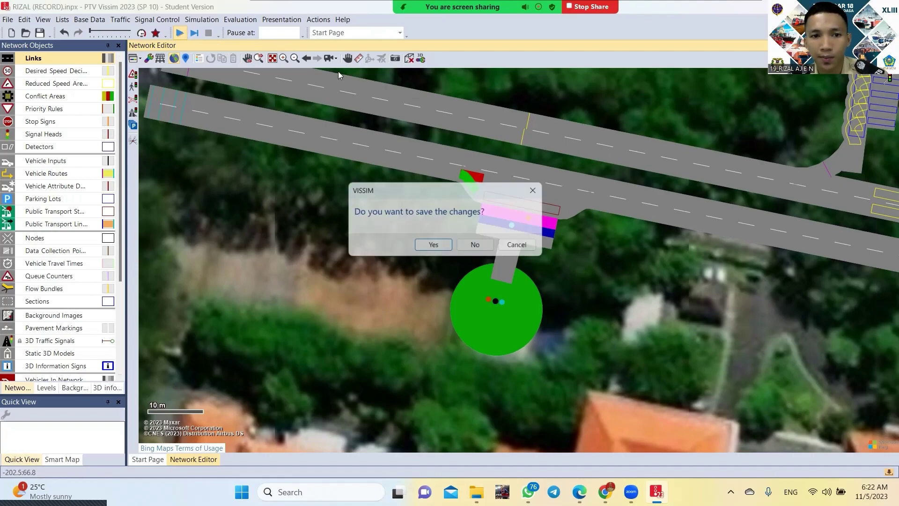
{"action": "left_click", "coordinate": [428, 246]}
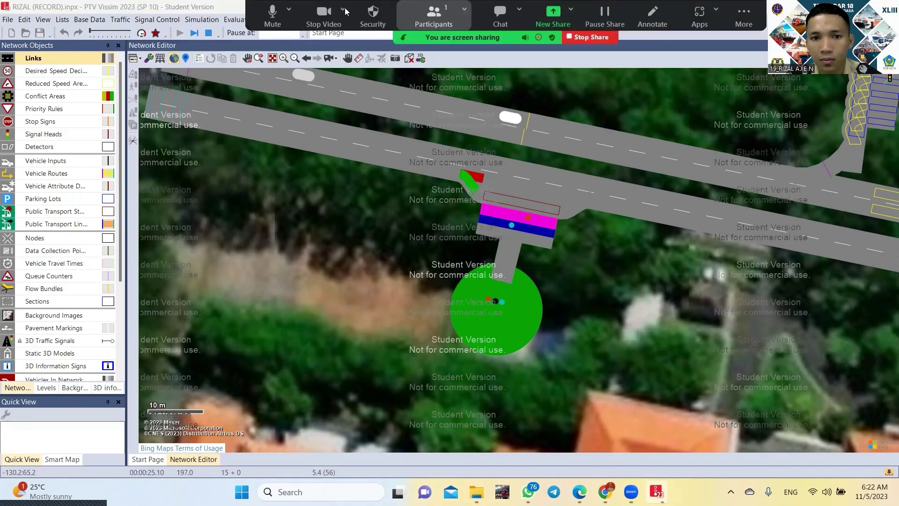
{"action": "left_click", "coordinate": [344, 9]}
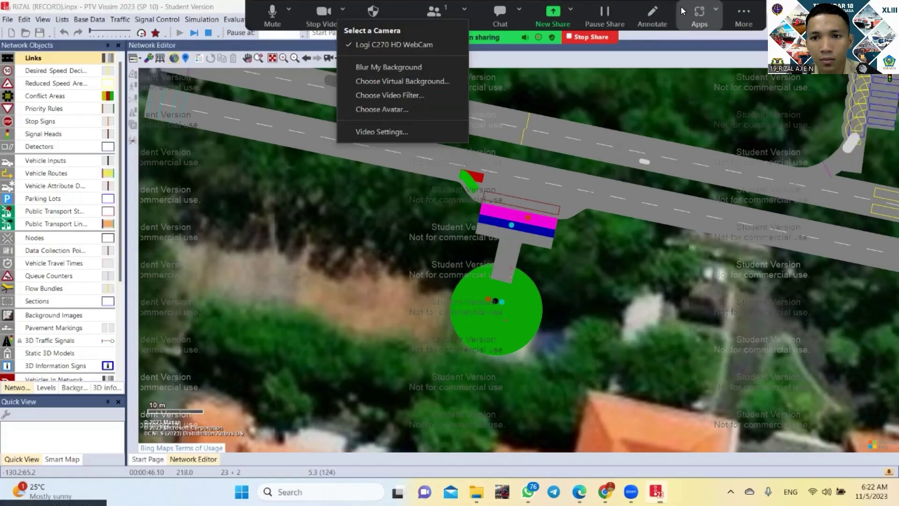
{"action": "left_click", "coordinate": [738, 14]}
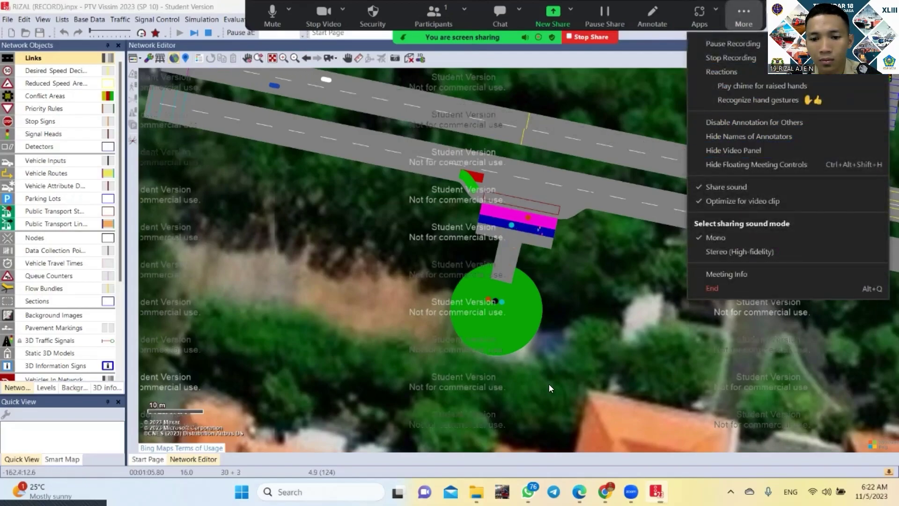
{"action": "left_click", "coordinate": [581, 385]}
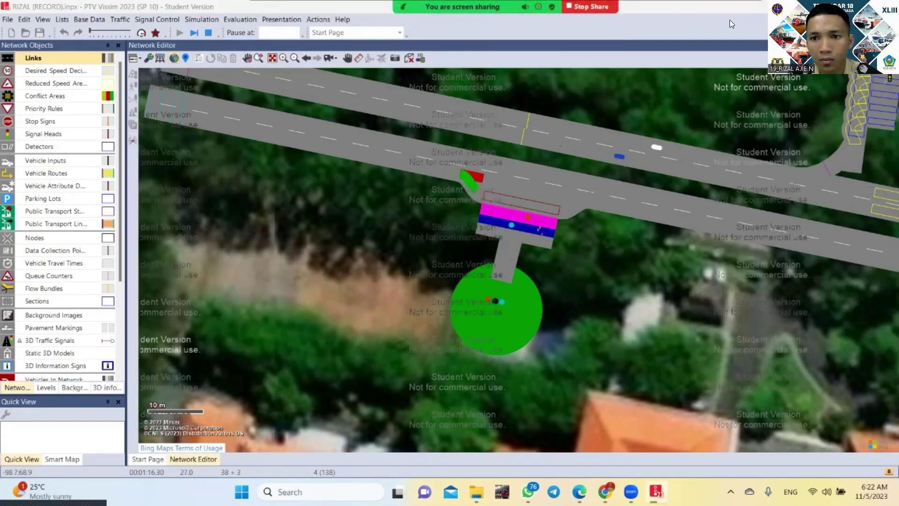
{"action": "left_click", "coordinate": [743, 14]}
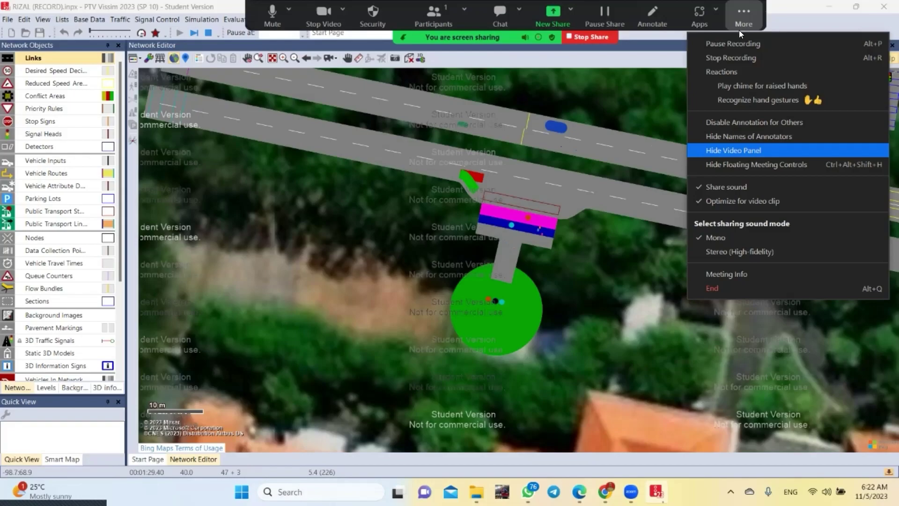
{"action": "left_click", "coordinate": [752, 148]}
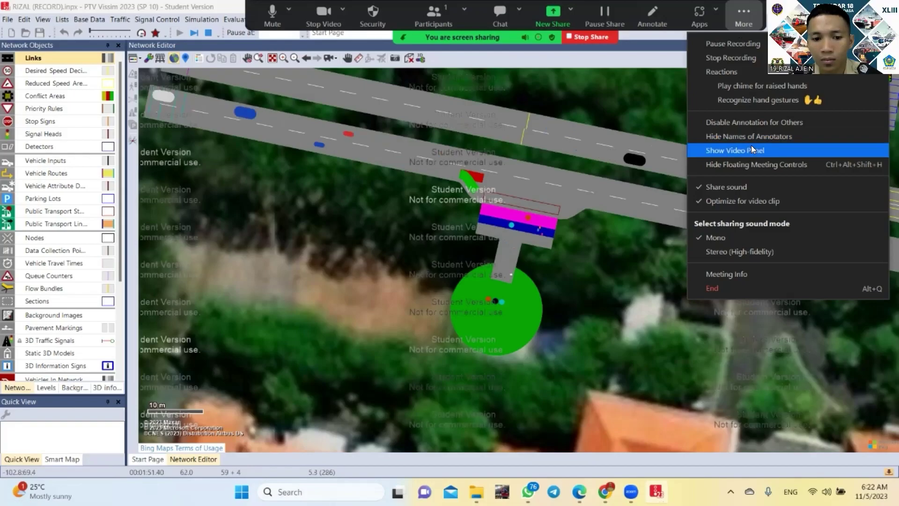
{"action": "left_click", "coordinate": [751, 149]}
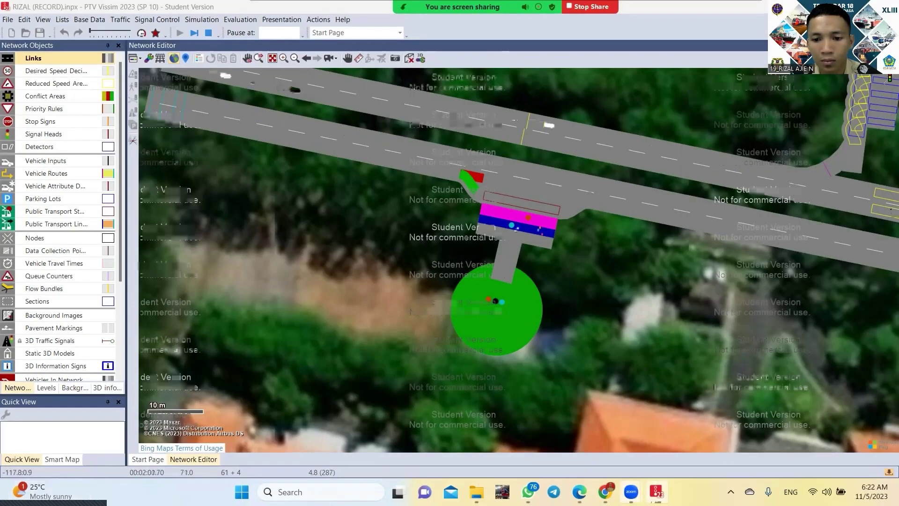
- Examine how passengers board and alight from the bus at the lay-by stop, and stop the simulation
{"action": "mouse_move", "coordinate": [631, 491]}
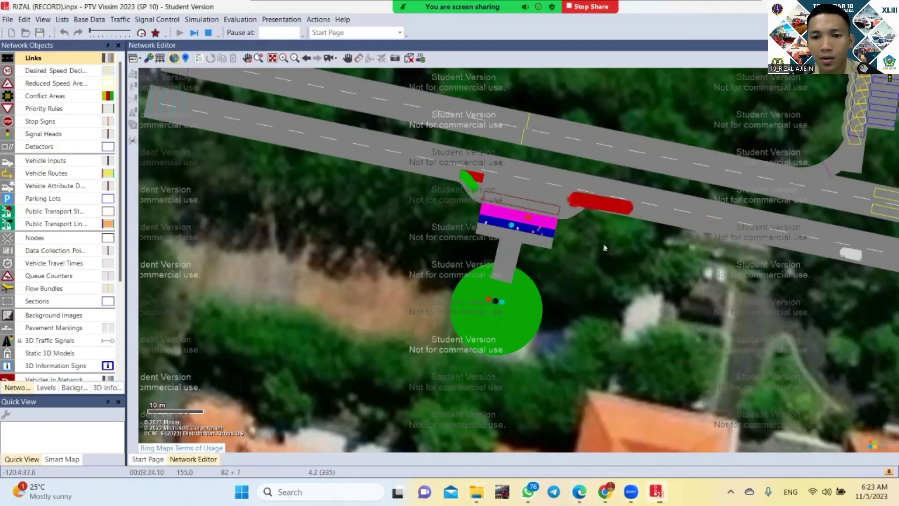
{"action": "scroll", "coordinate": [598, 250], "scroll_direction": "up", "scroll_amount": 1}
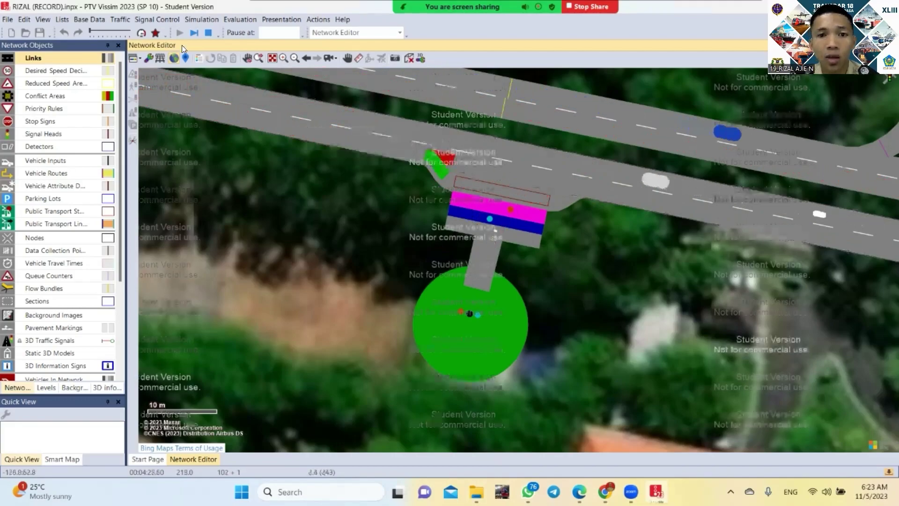
{"action": "left_click", "coordinate": [209, 32]}
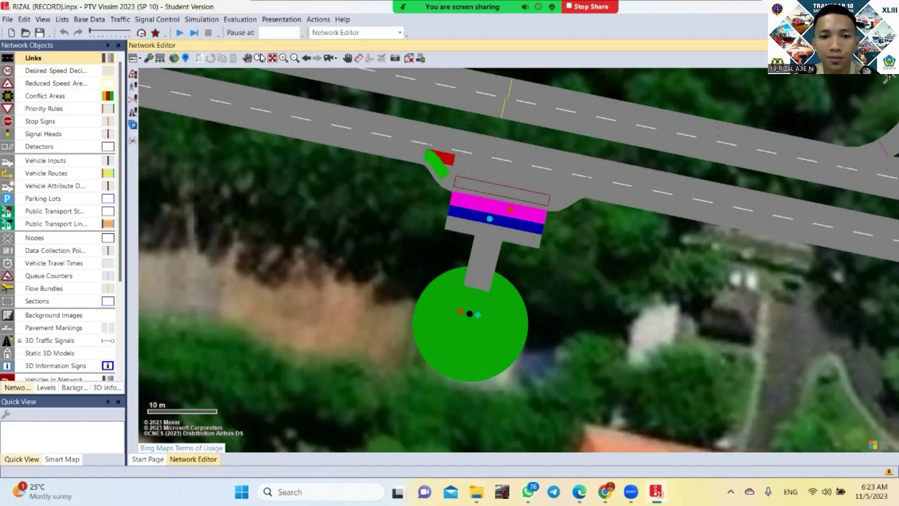
{"action": "scroll", "coordinate": [688, 312], "scroll_direction": "down", "scroll_amount": 5}
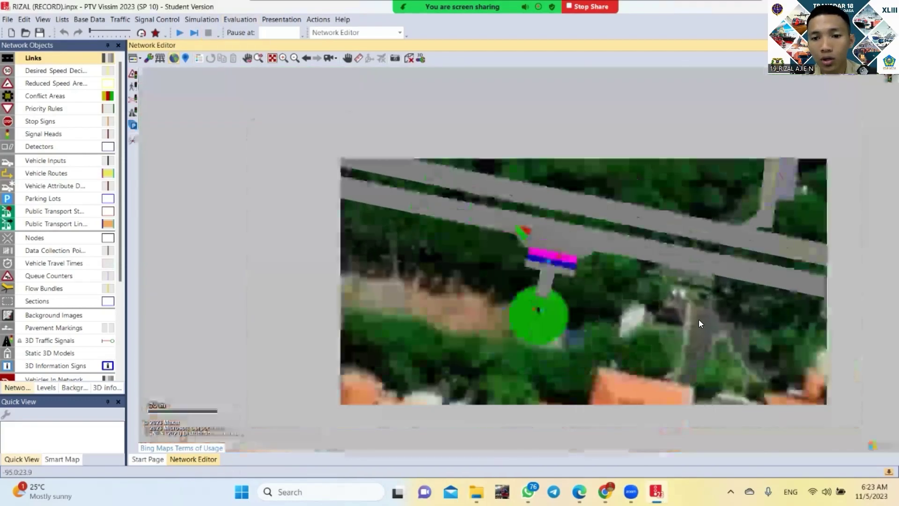
{"action": "scroll", "coordinate": [698, 319], "scroll_direction": "down", "scroll_amount": 3}
{"action": "left_click_drag", "start_coordinate": [698, 320], "coordinate": [546, 308]}
{"action": "left_click_drag", "start_coordinate": [625, 317], "coordinate": [609, 305]}
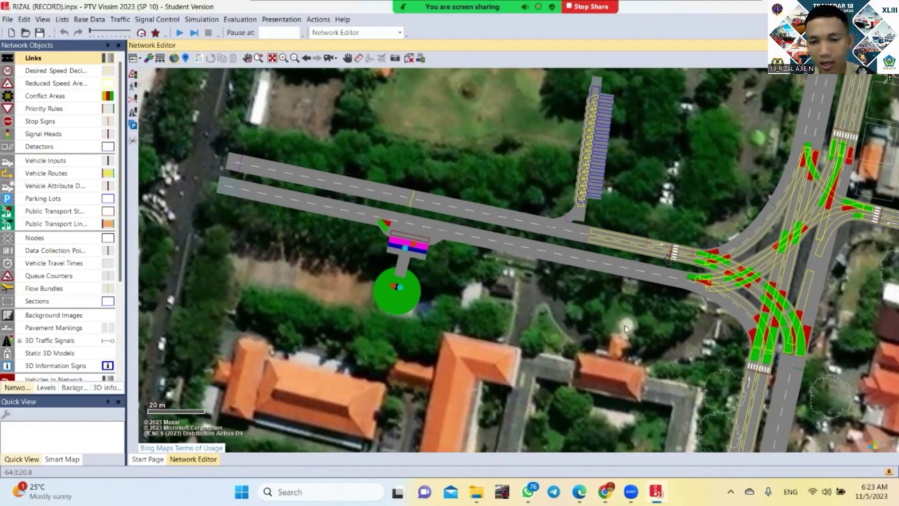
{"action": "left_click_drag", "start_coordinate": [625, 325], "coordinate": [611, 319]}
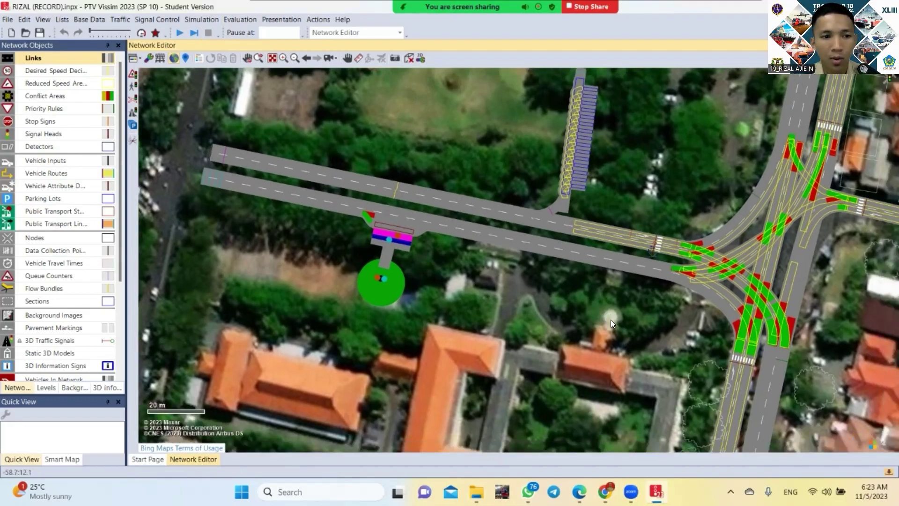